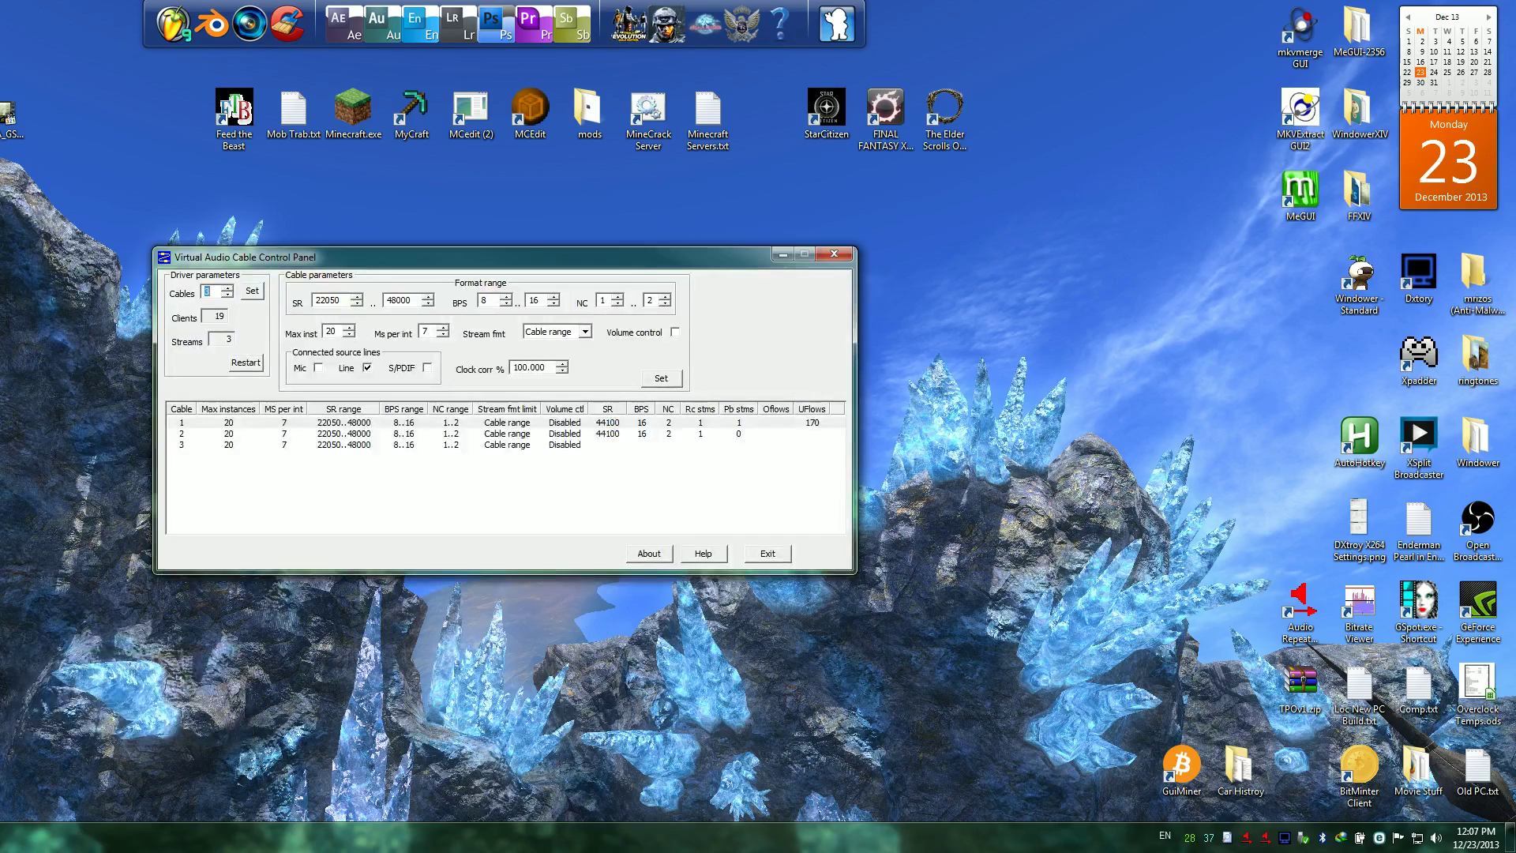
Reposition the Virtual Audio Cable Control Panel and view its About information
left_click_drag(474, 256, 564, 266)
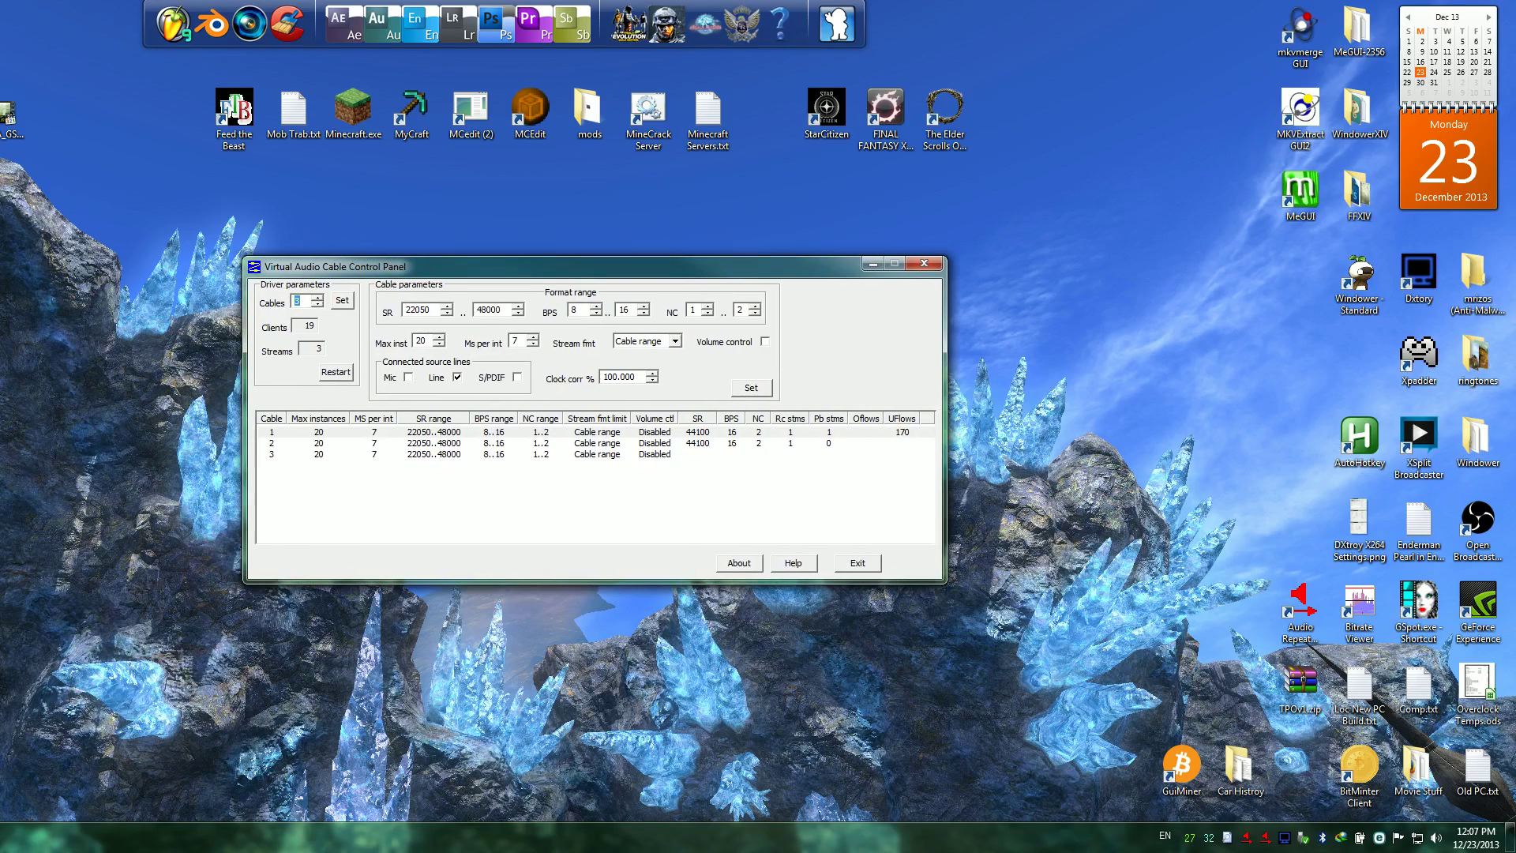
left_click(739, 563)
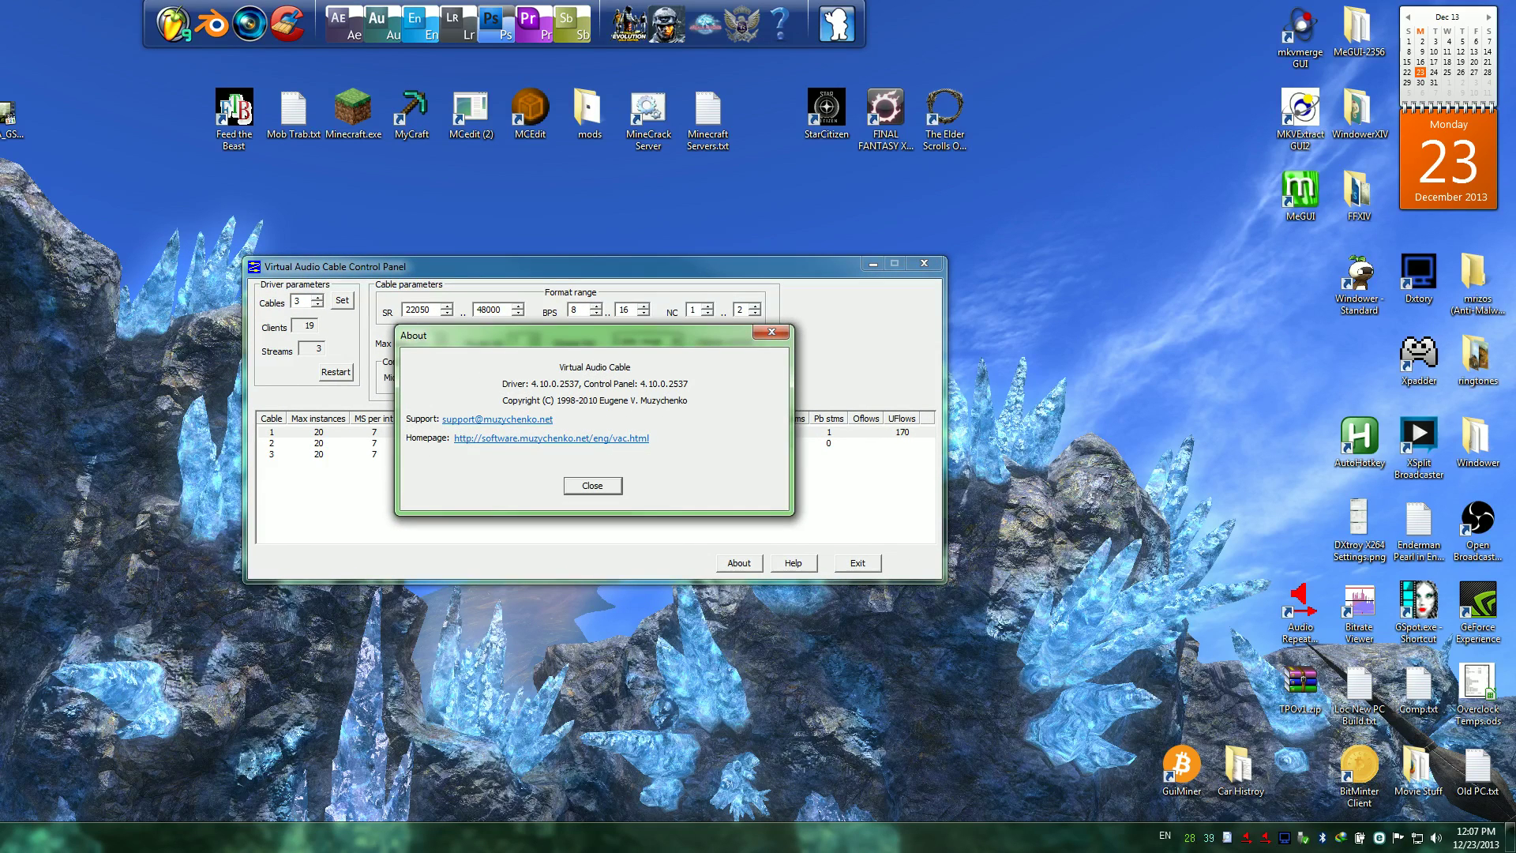
left_click(593, 486)
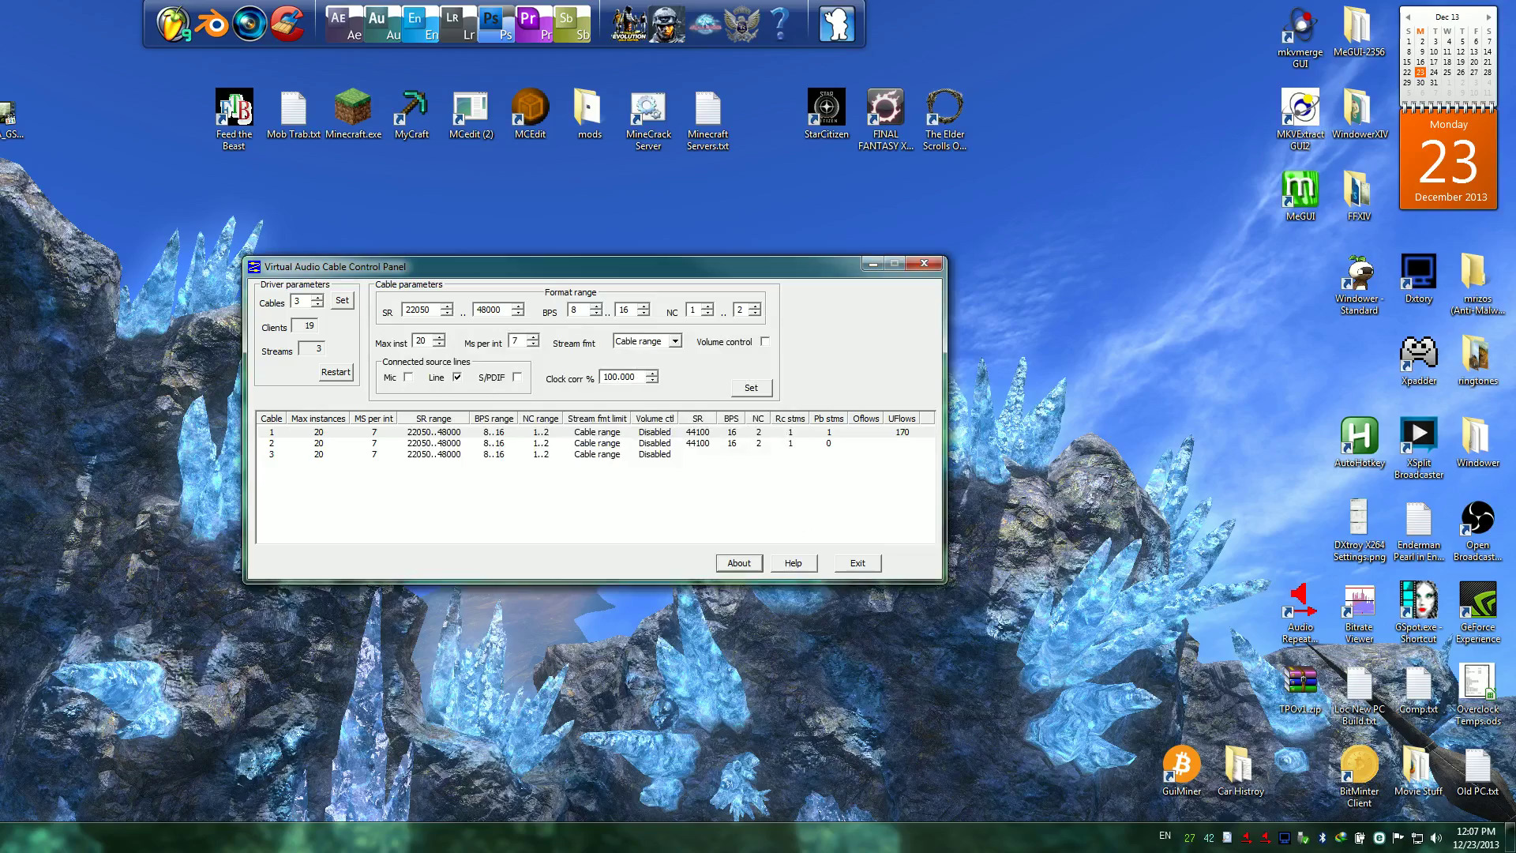
Bring up the Virtual Audio Cable home page in Firefox and look through its description, section links, important notes and features
left_click_drag(1515, 253, 551, 7)
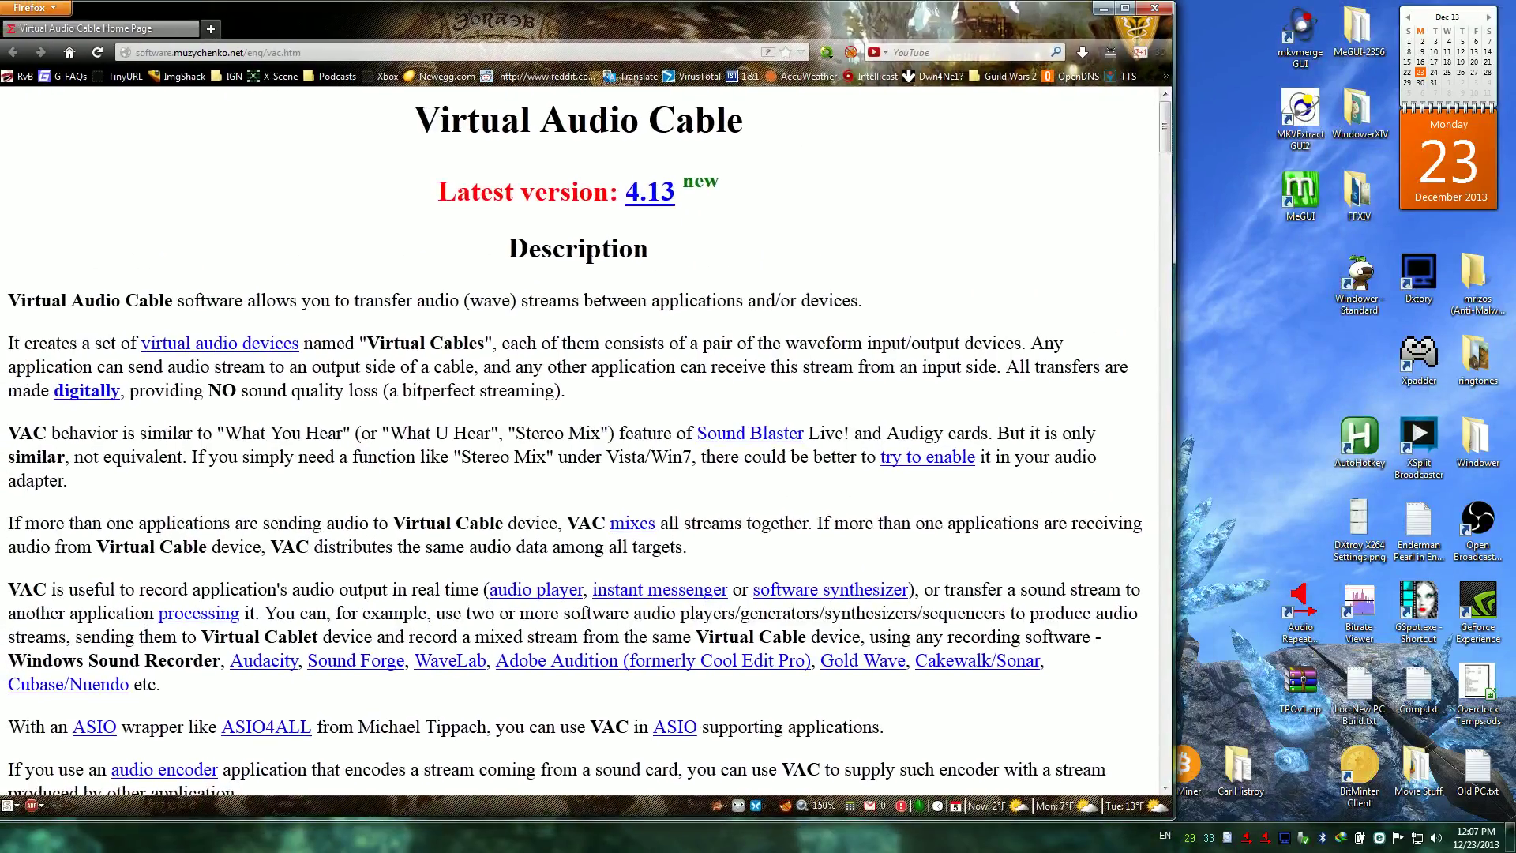
scroll(574, 442, "down", 15)
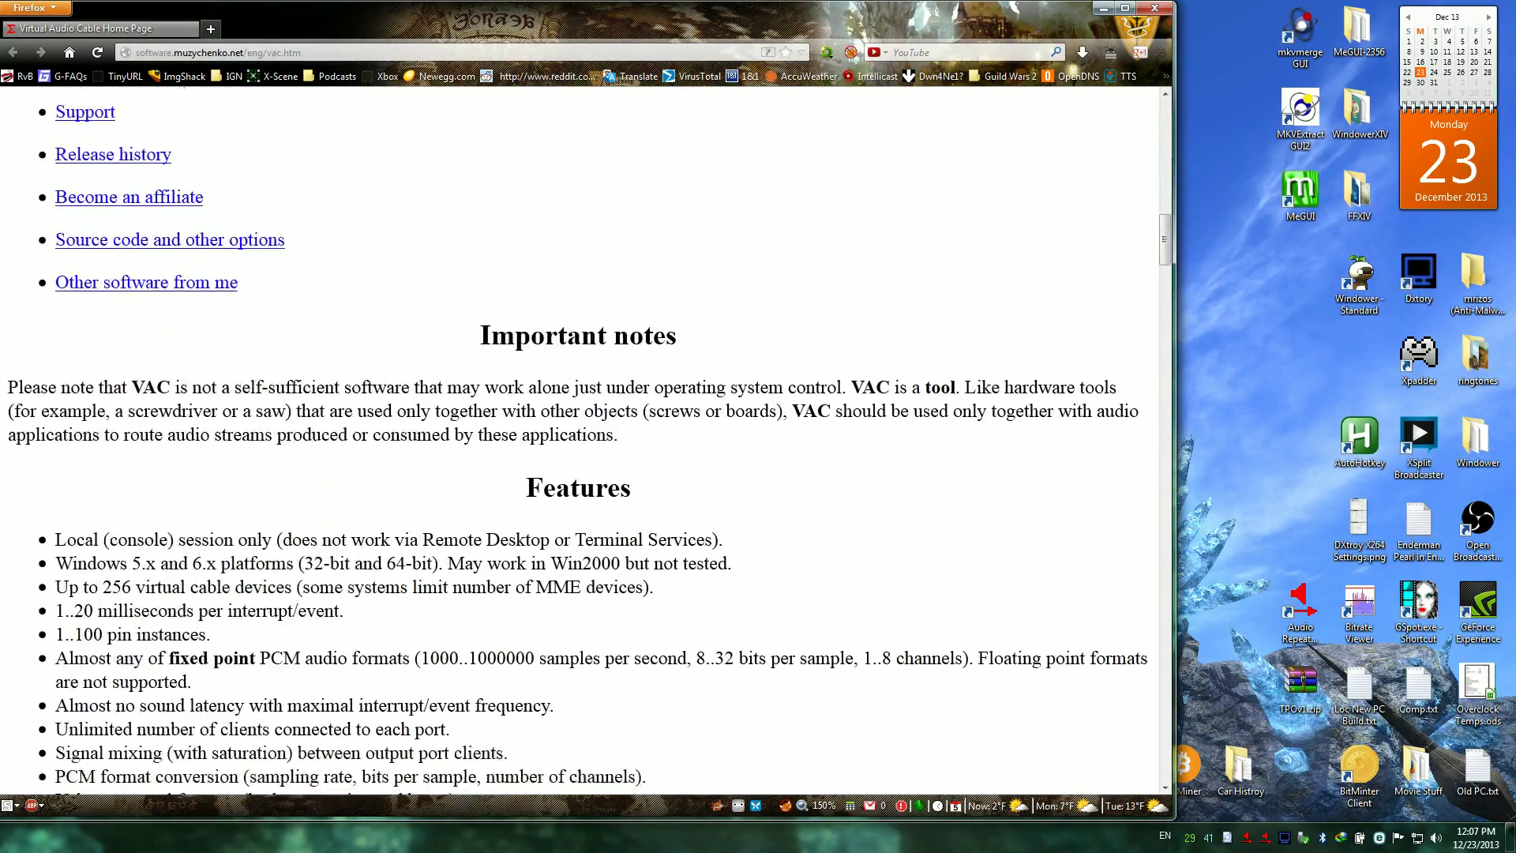
scroll(584, 442, "up", 10)
scroll(585, 443, "down", 12)
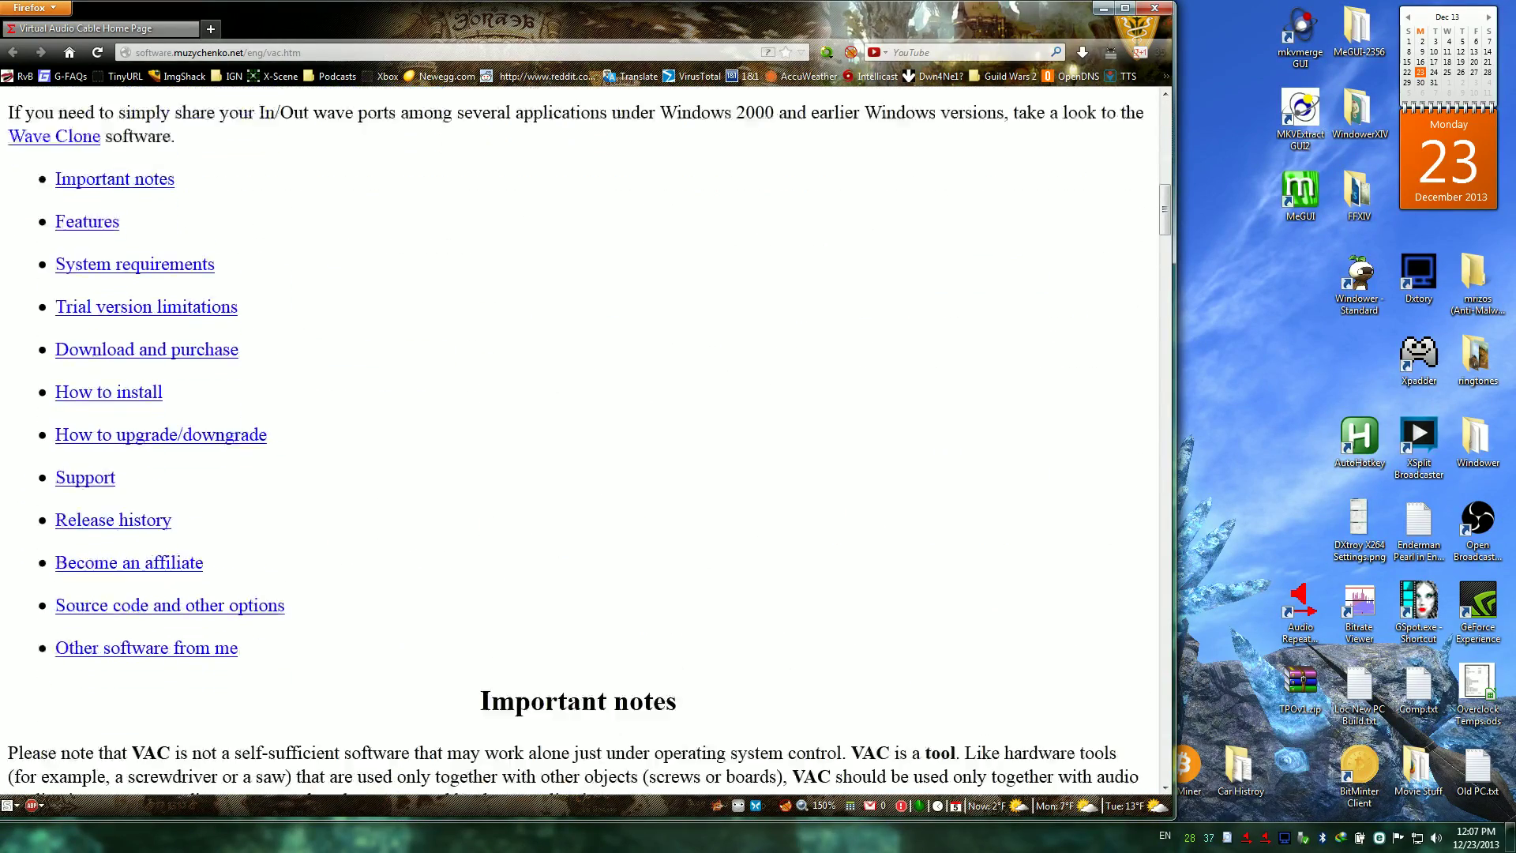
scroll(584, 442, "down", 10)
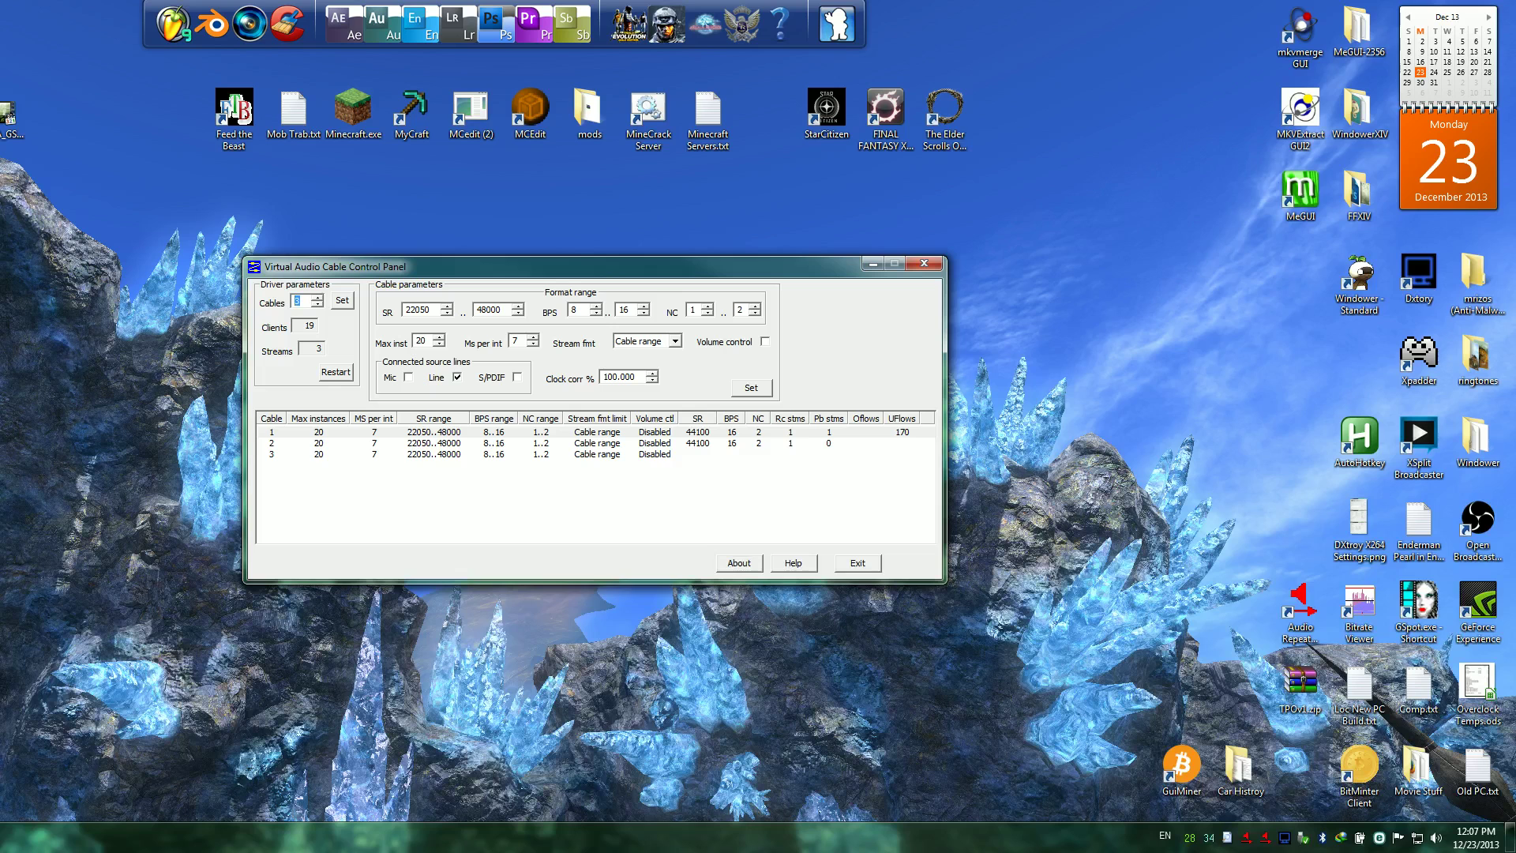
Open the Windows playback devices, examine Speakers, Line 1, Line 2 and Line 3, and close the Sound settings
right_click(1474, 841)
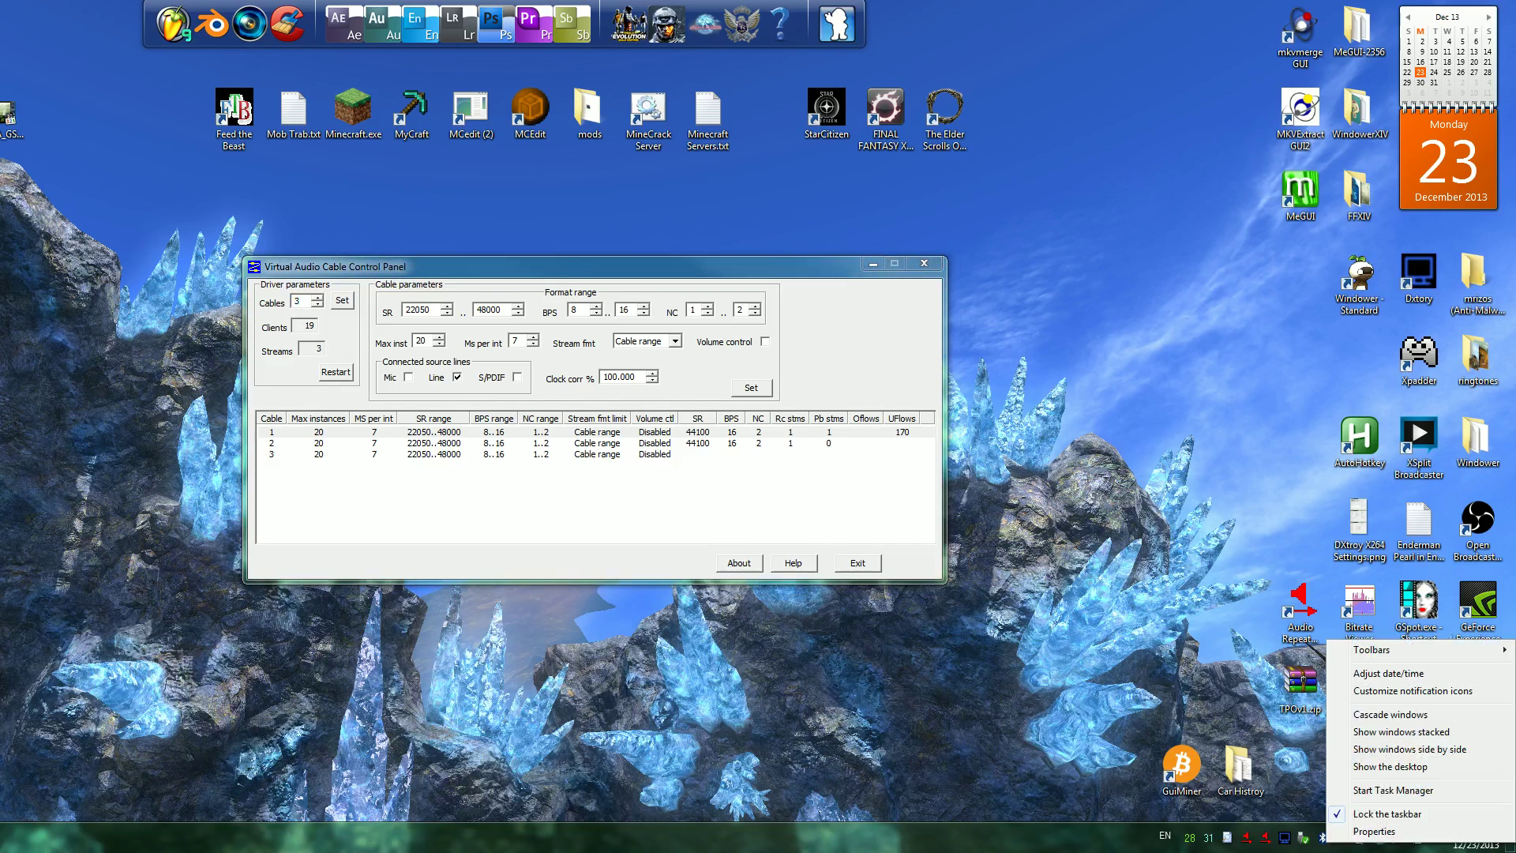
left_click(1307, 778)
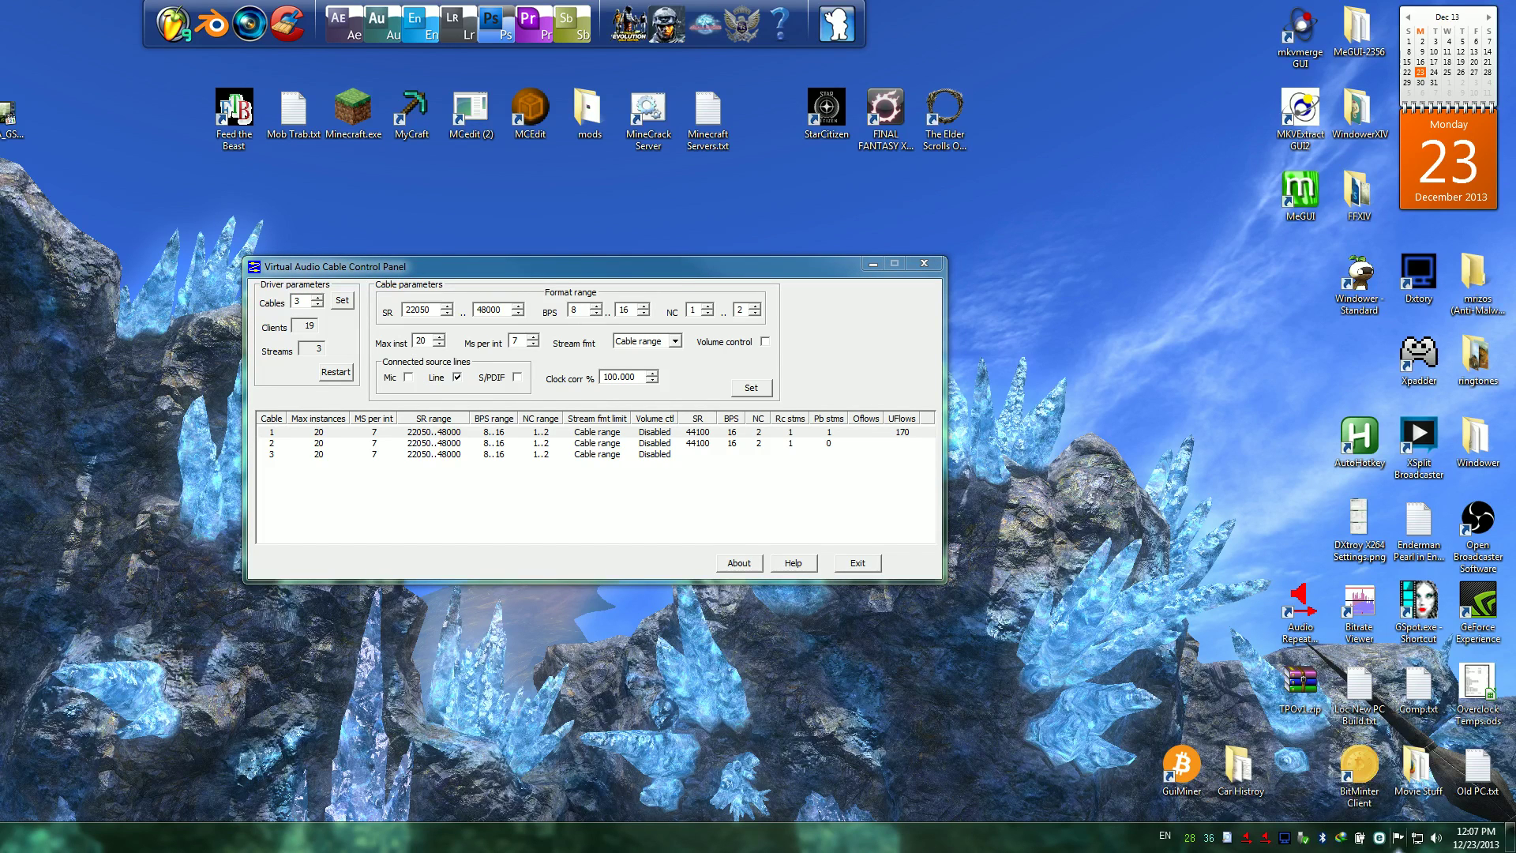
right_click(1436, 839)
left_click(1408, 769)
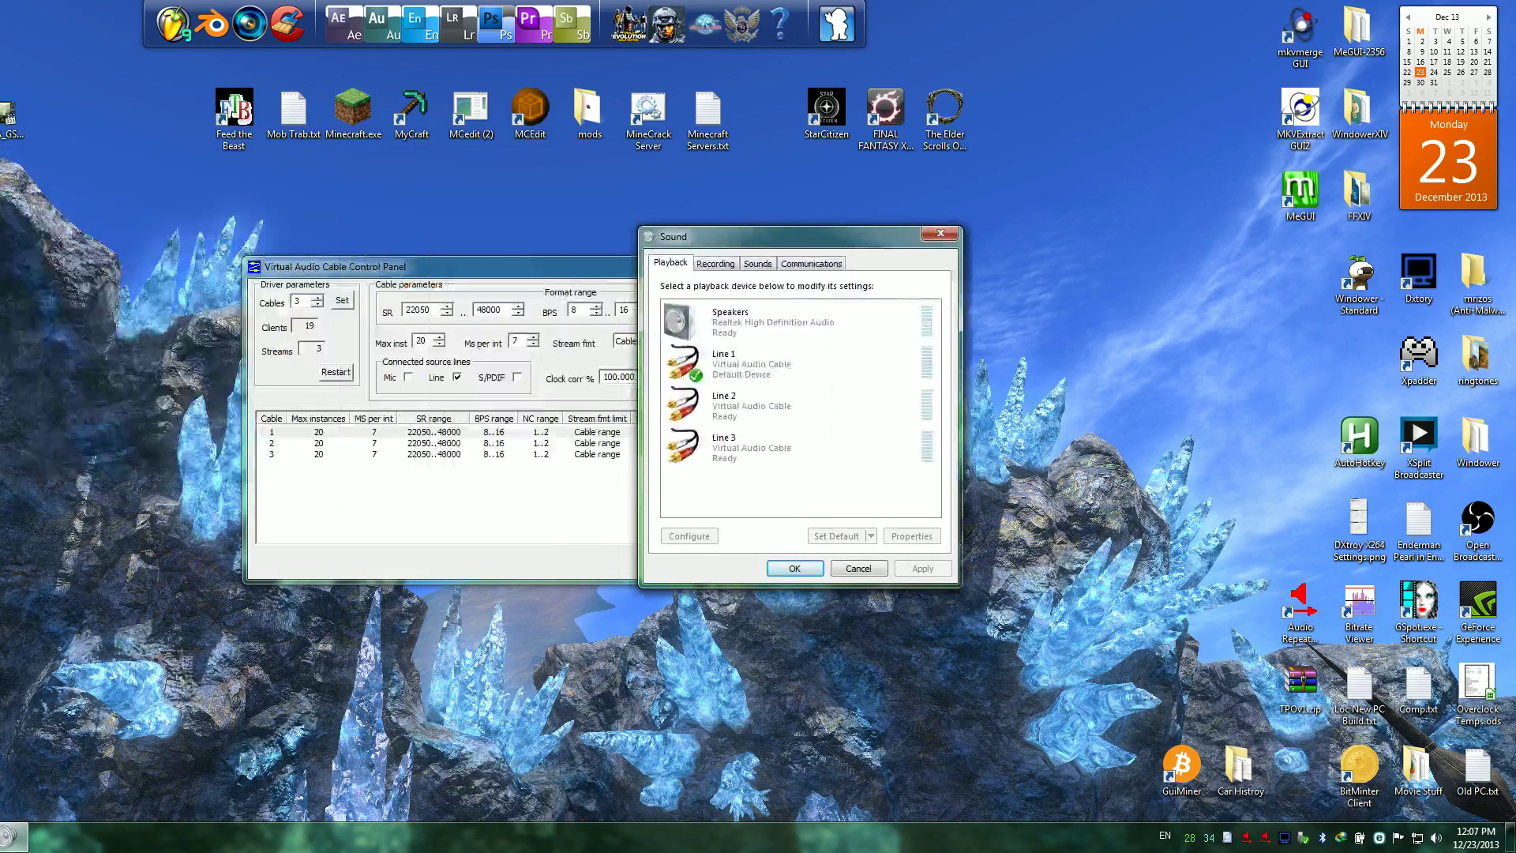
left_click(799, 322)
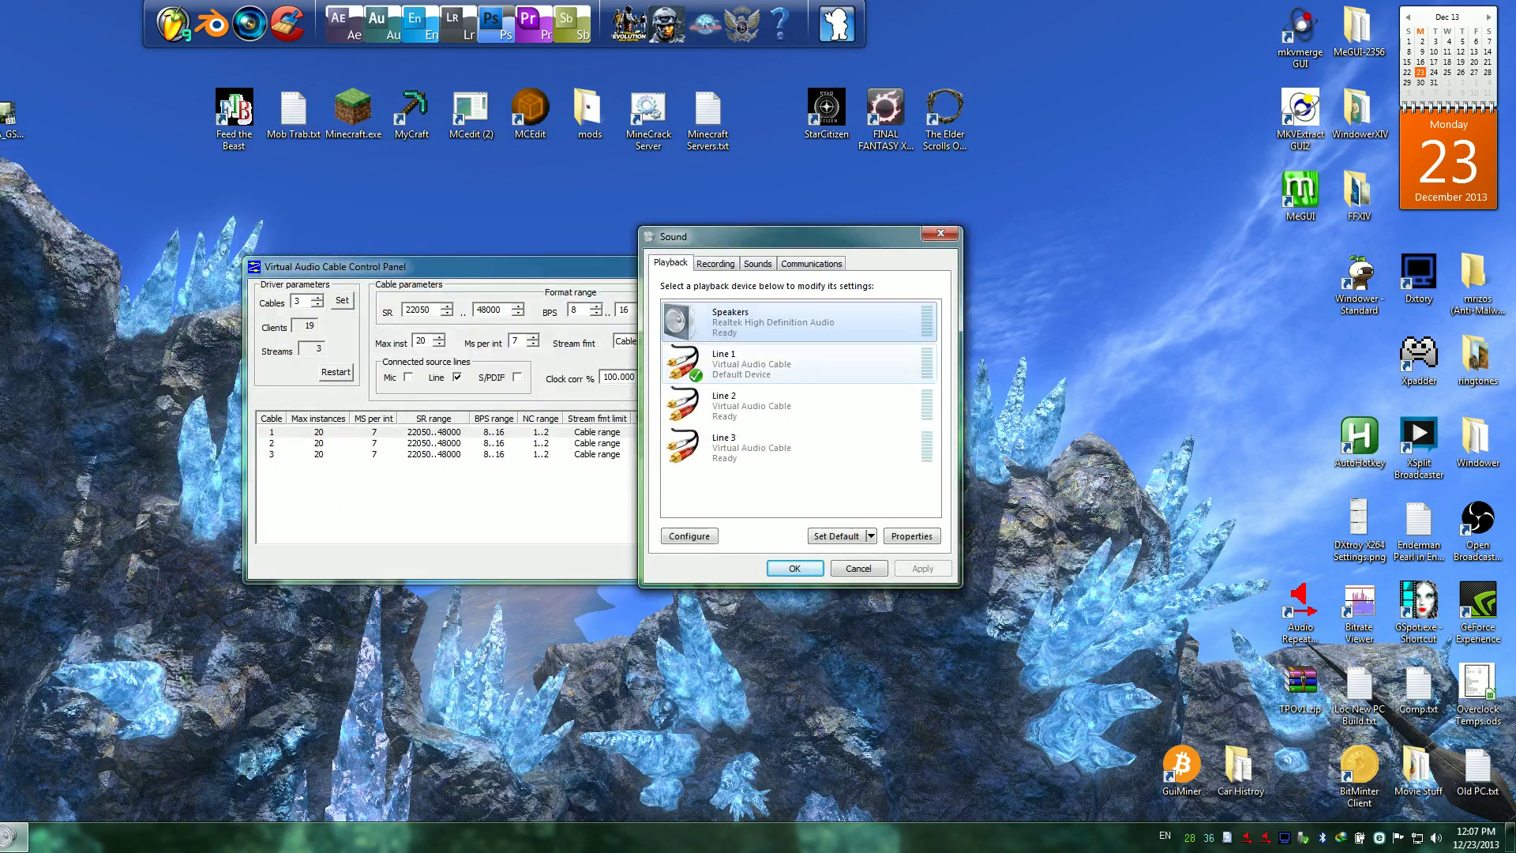
left_click(799, 364)
left_click(799, 406)
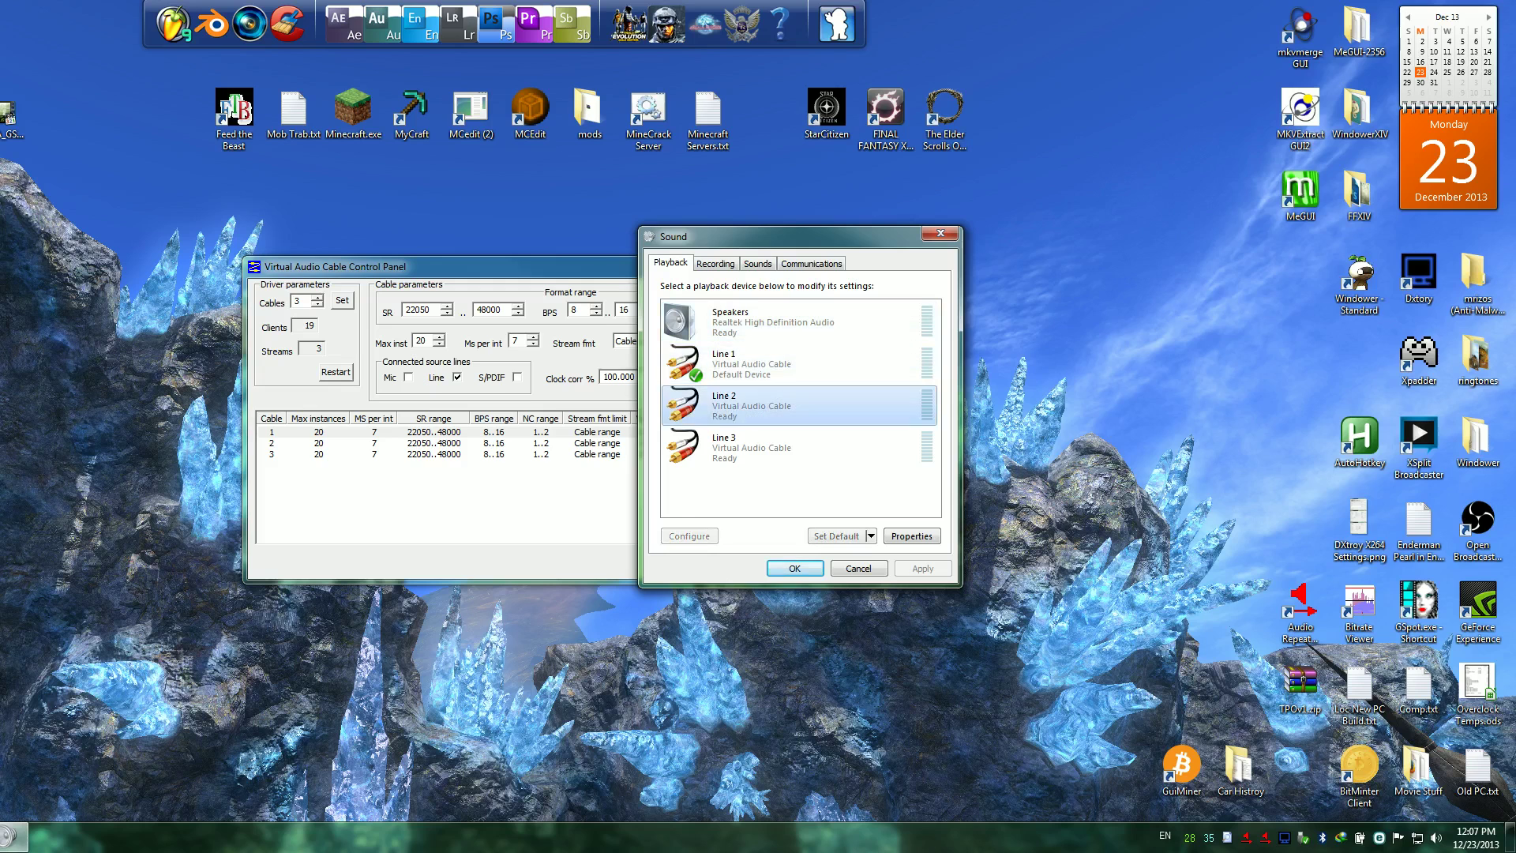
left_click(799, 448)
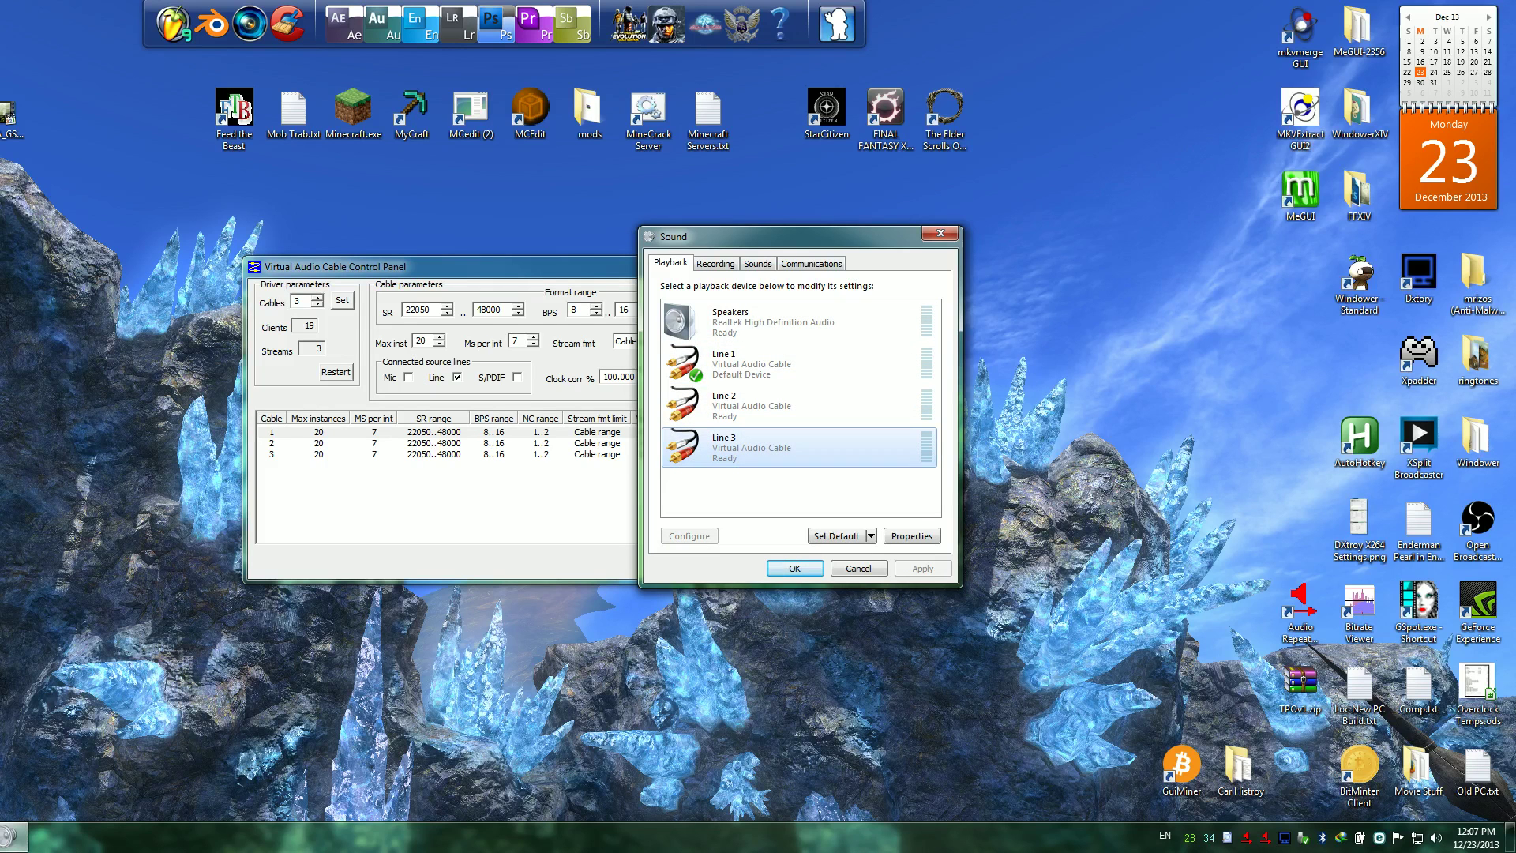
left_click(800, 491)
left_click(799, 364)
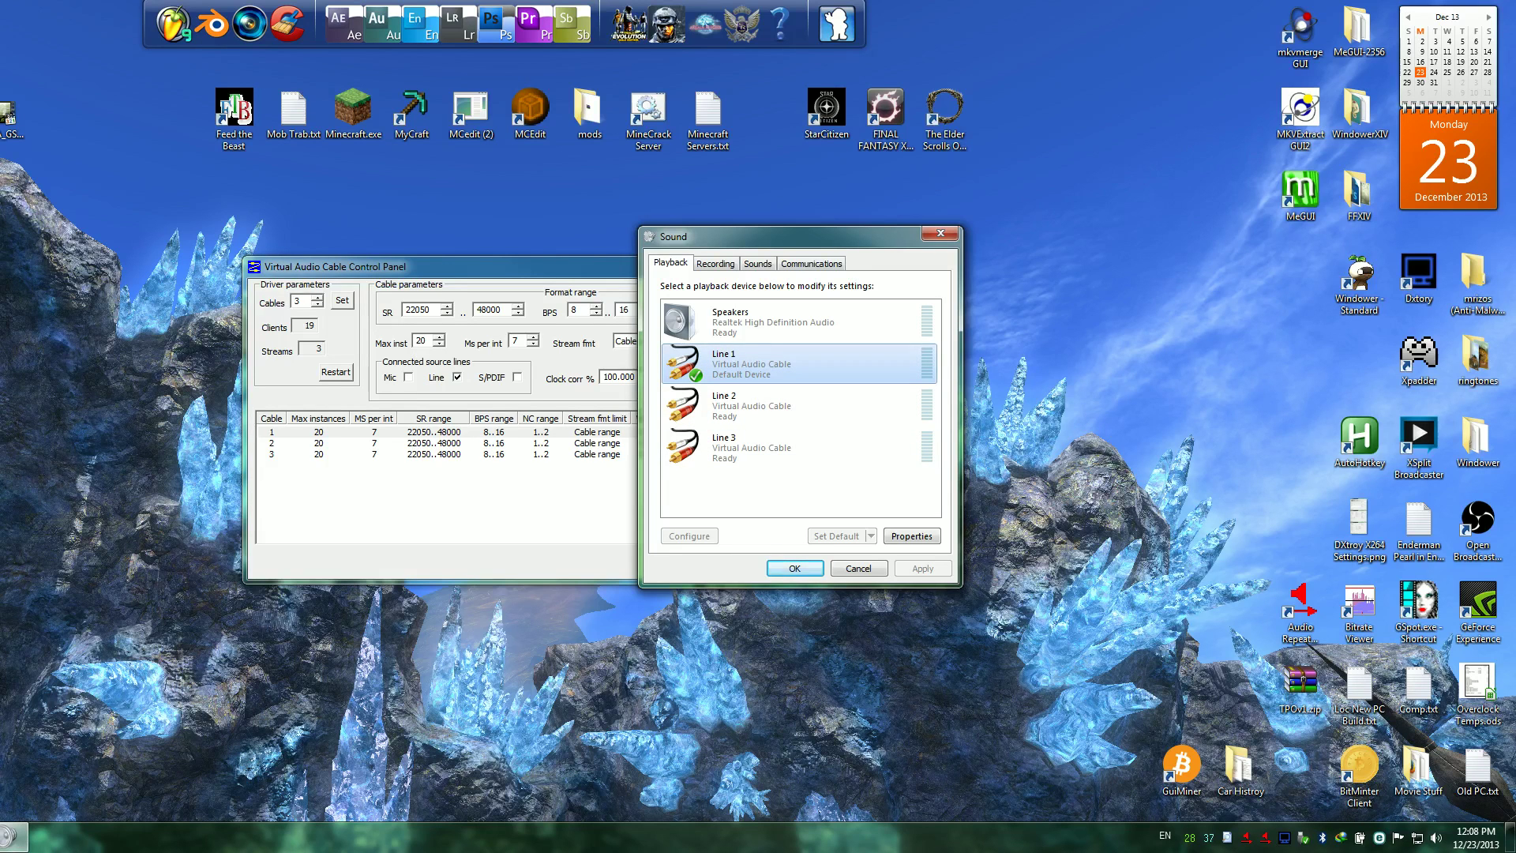
left_click(353, 111)
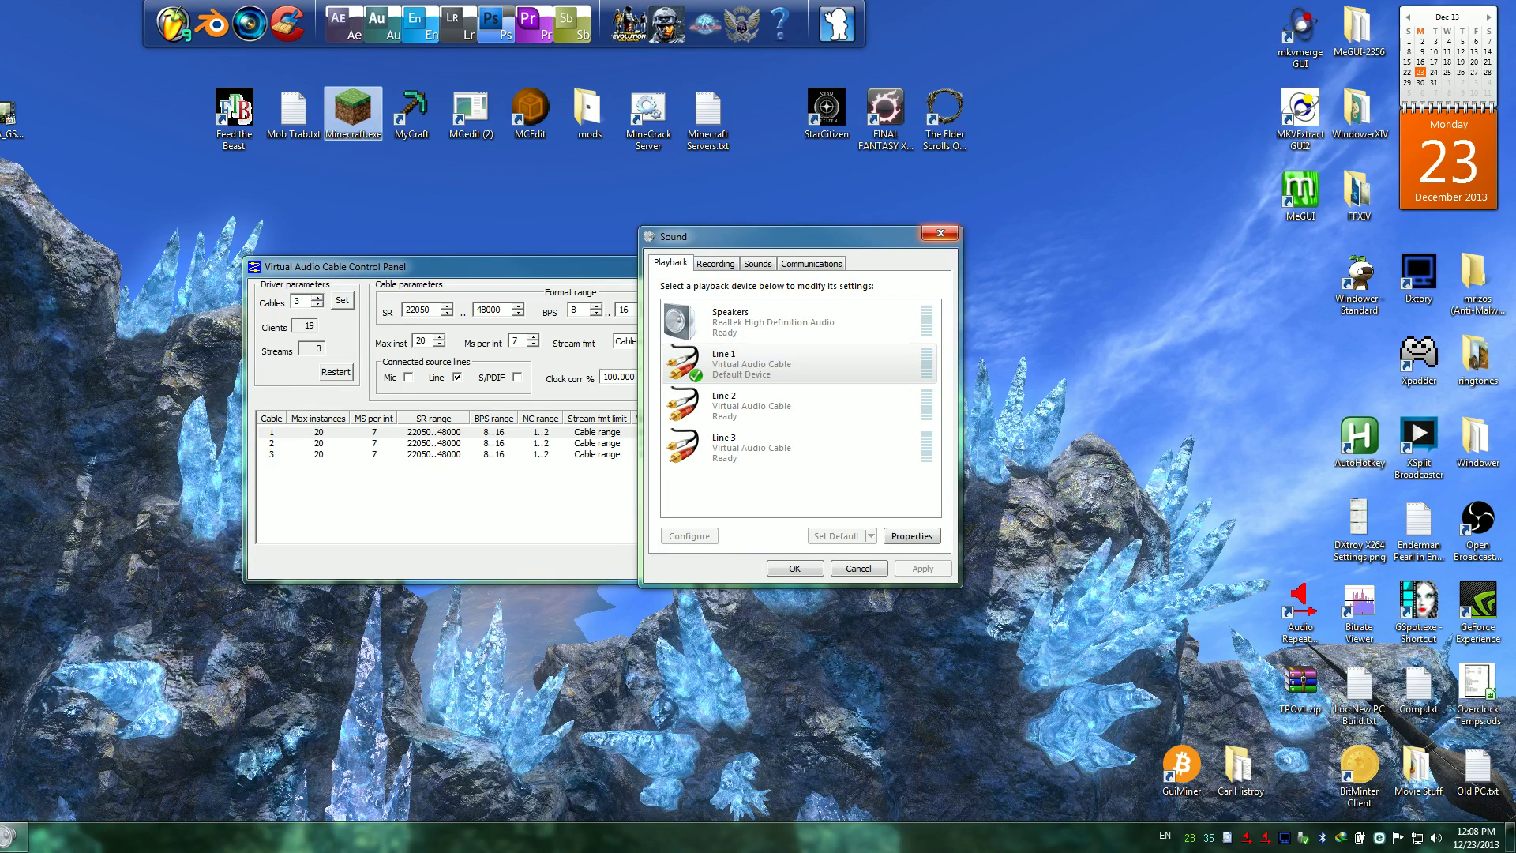
left_click(940, 233)
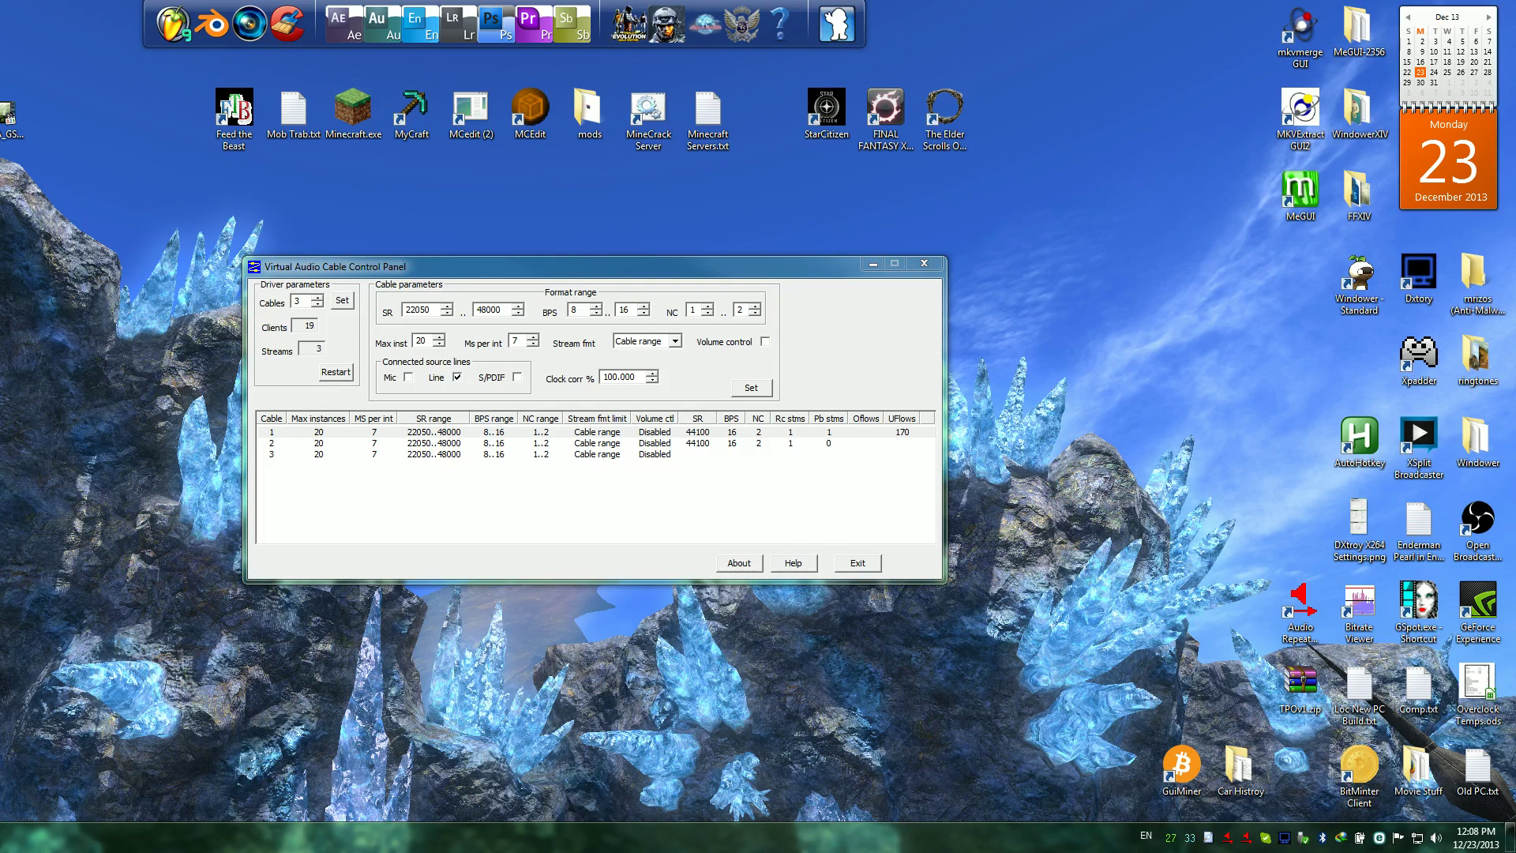
Examine the audio devices in Skype's options, close the options, minimize the Virtual Audio Cable Control Panel and quit Skype
left_click_drag(1515, 284, 619, 194)
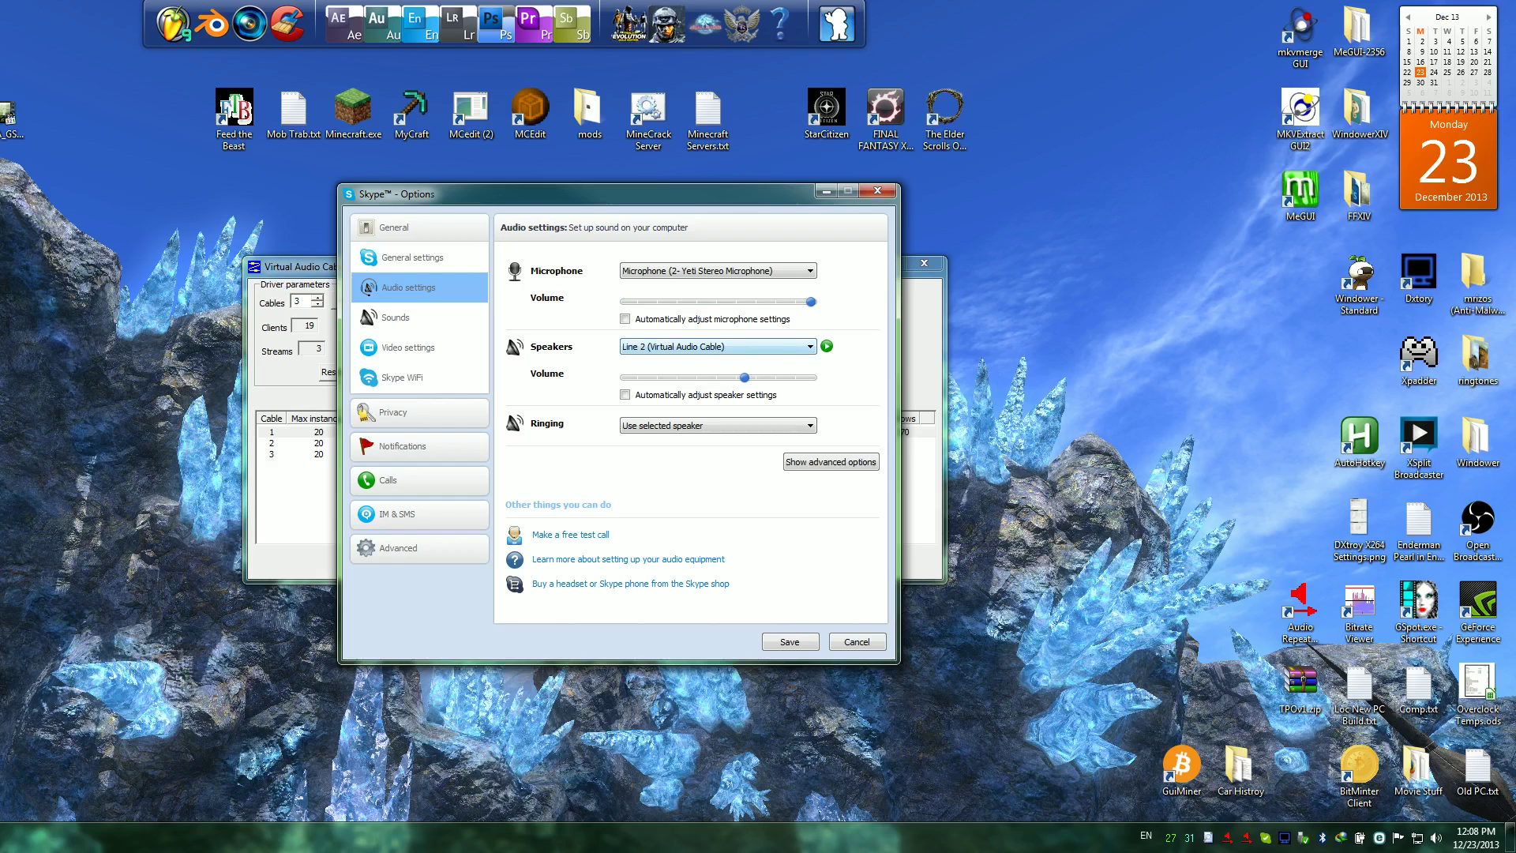
left_click(877, 191)
left_click(873, 263)
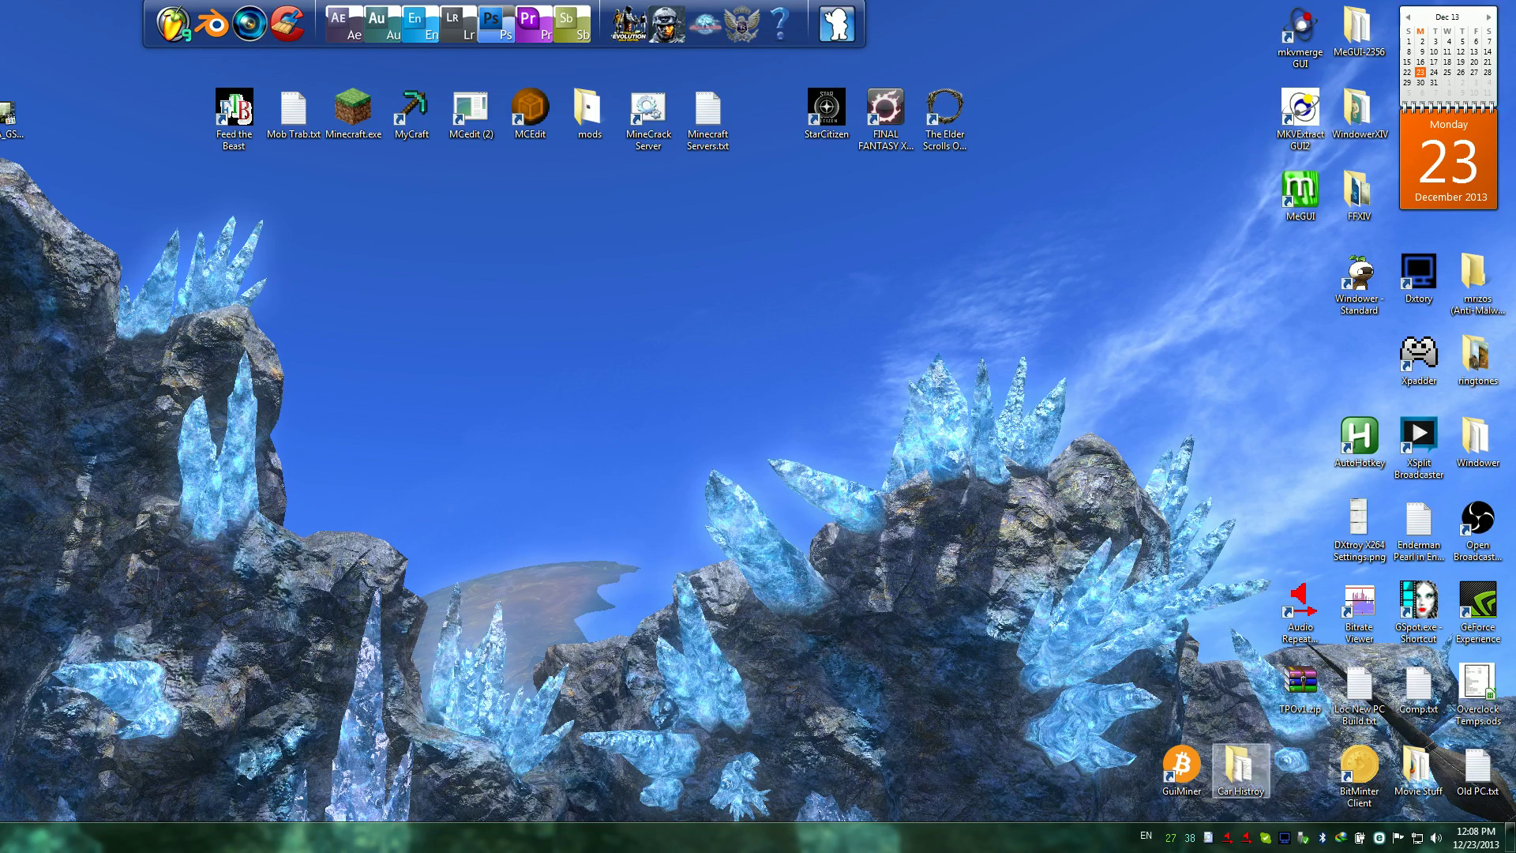
right_click(1265, 837)
left_click(1304, 826)
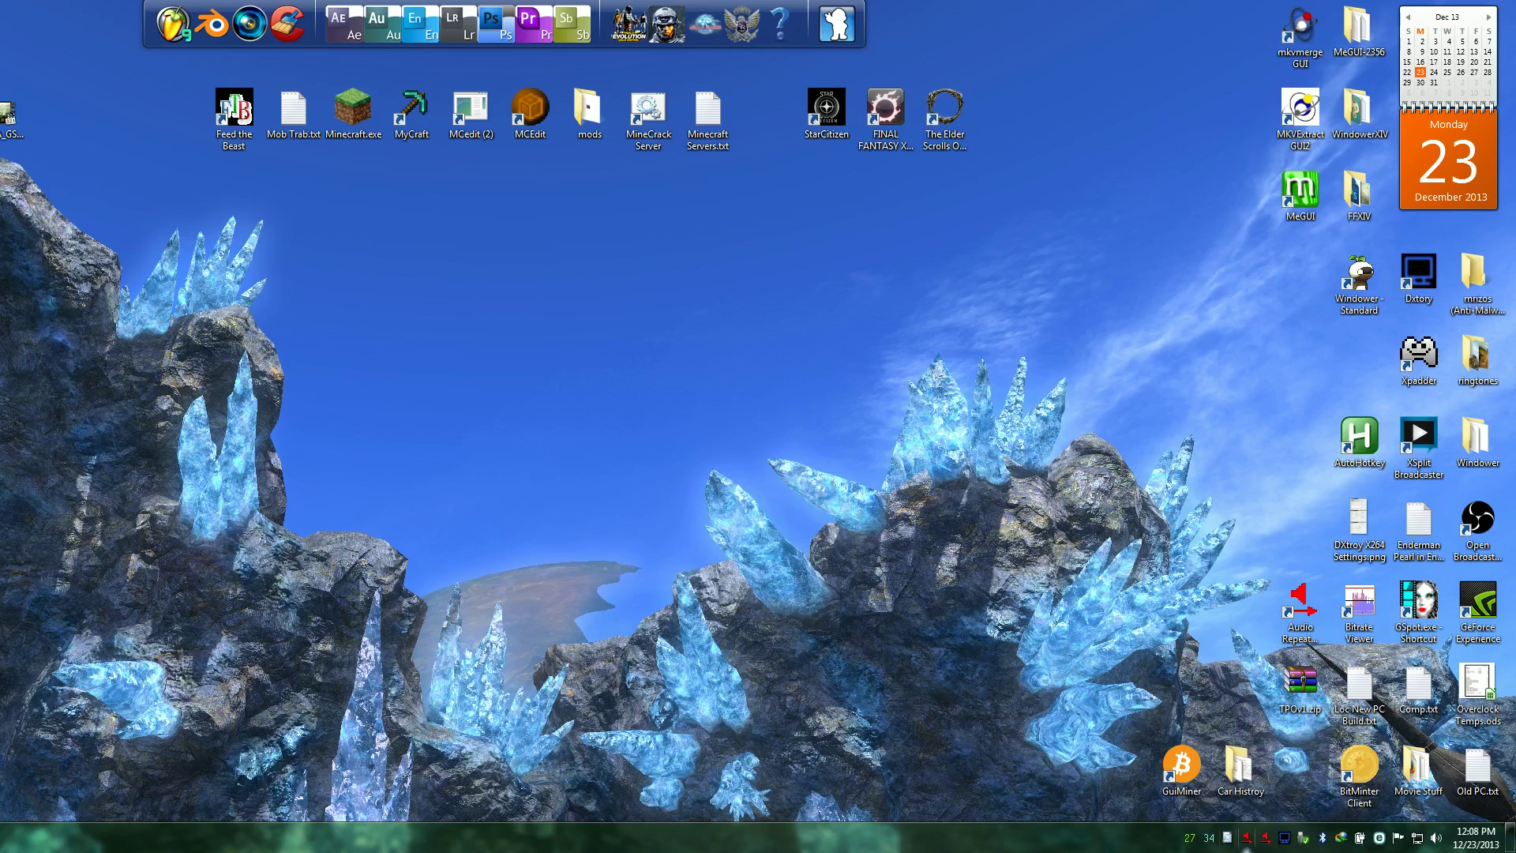
Show both running Audio Repeater instances side by side to examine their wave input and output settings, and minimize them
double_click(1300, 605)
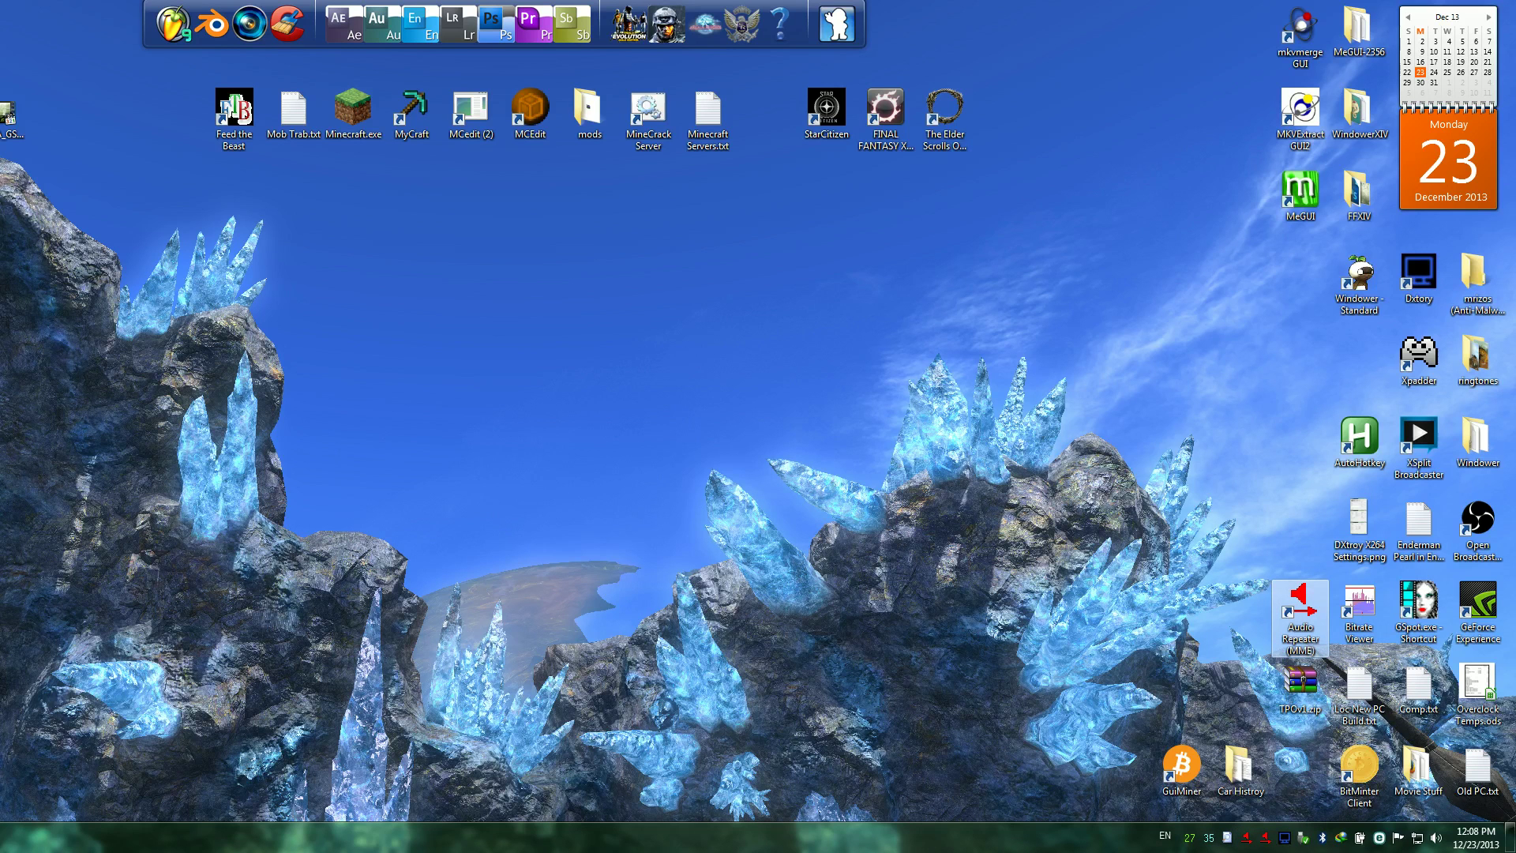
left_click(1266, 838)
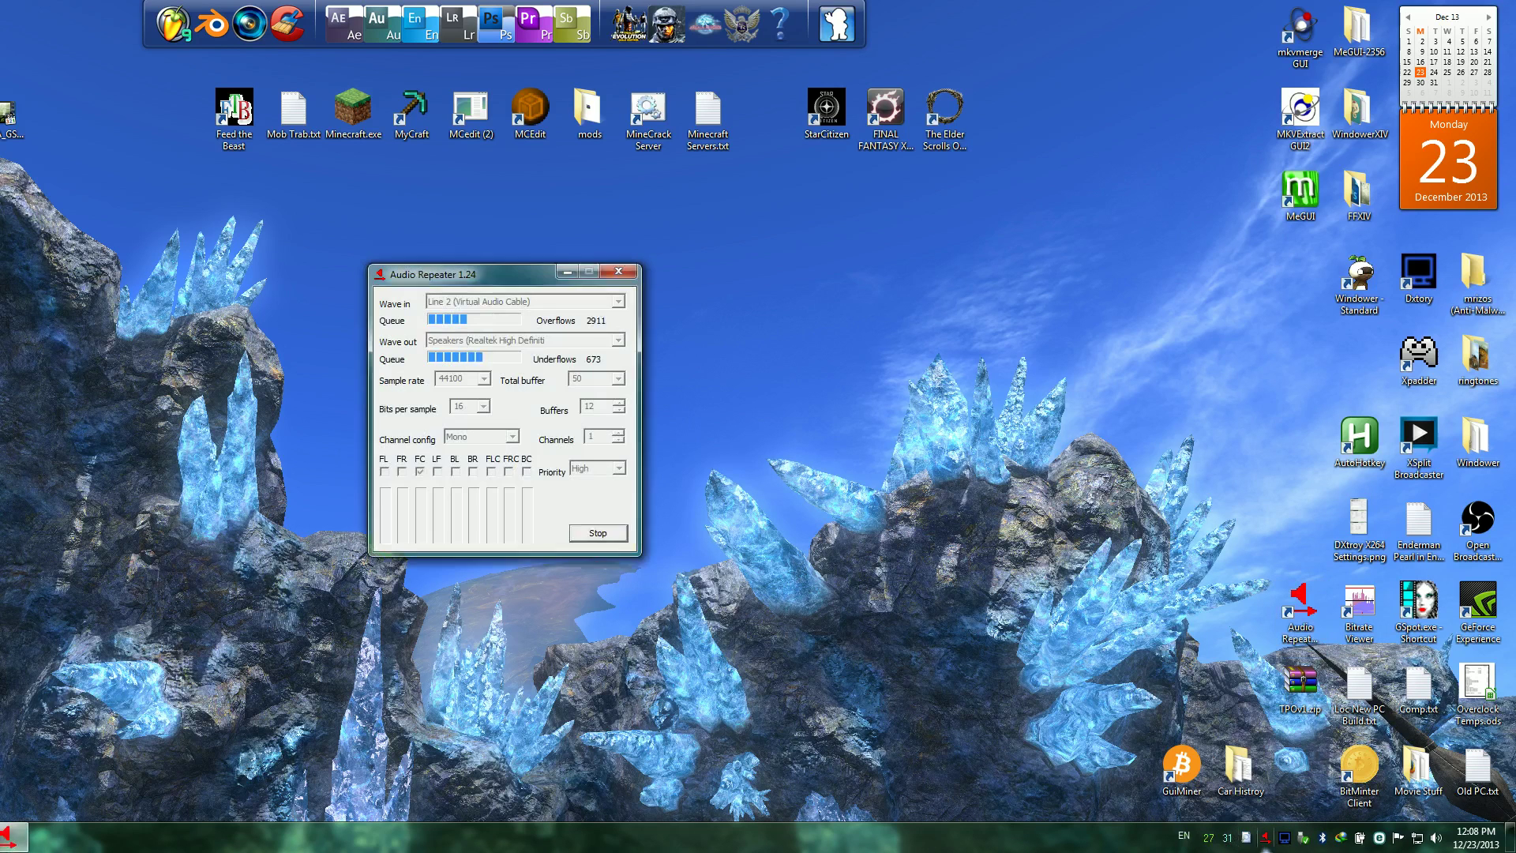
left_click(1266, 837)
left_click_drag(517, 274, 789, 275)
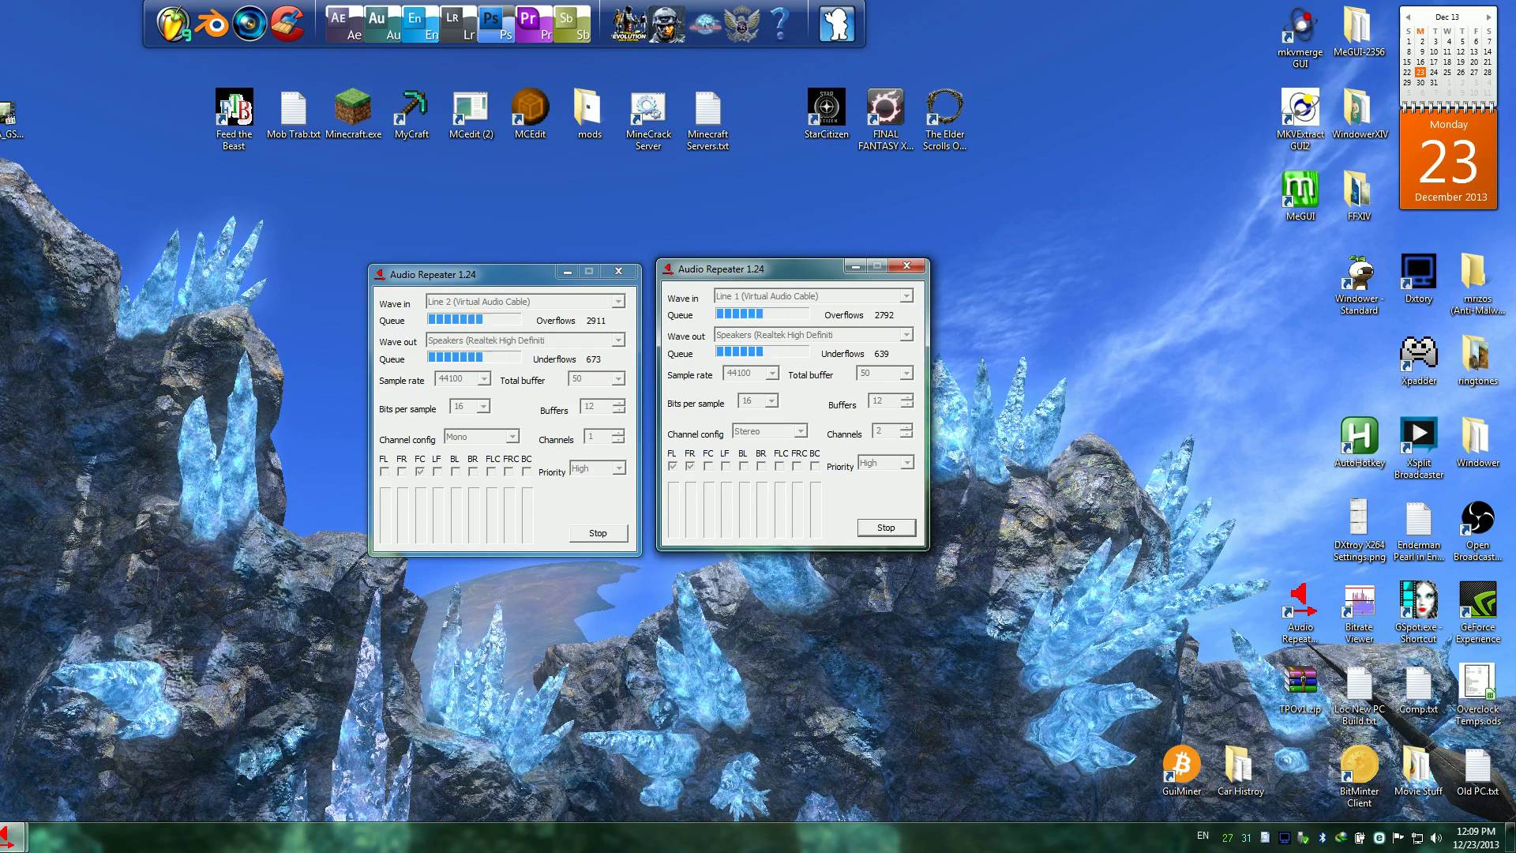
left_click(567, 272)
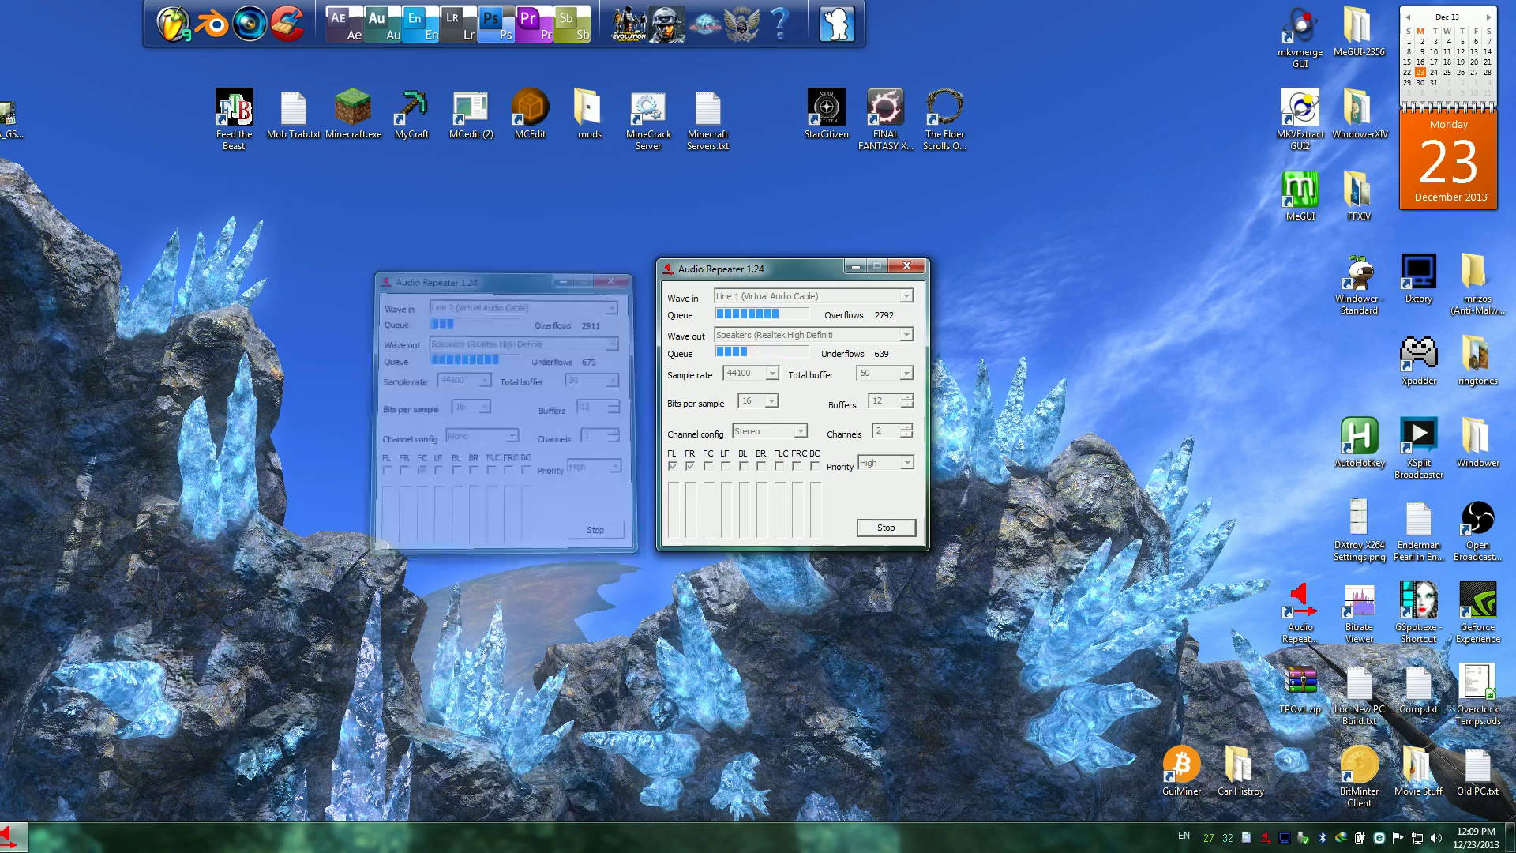
left_click(855, 266)
Open Dxtory, examine the device and format settings of audio tracks 1, 2 and 3, and minimize it
double_click(1419, 276)
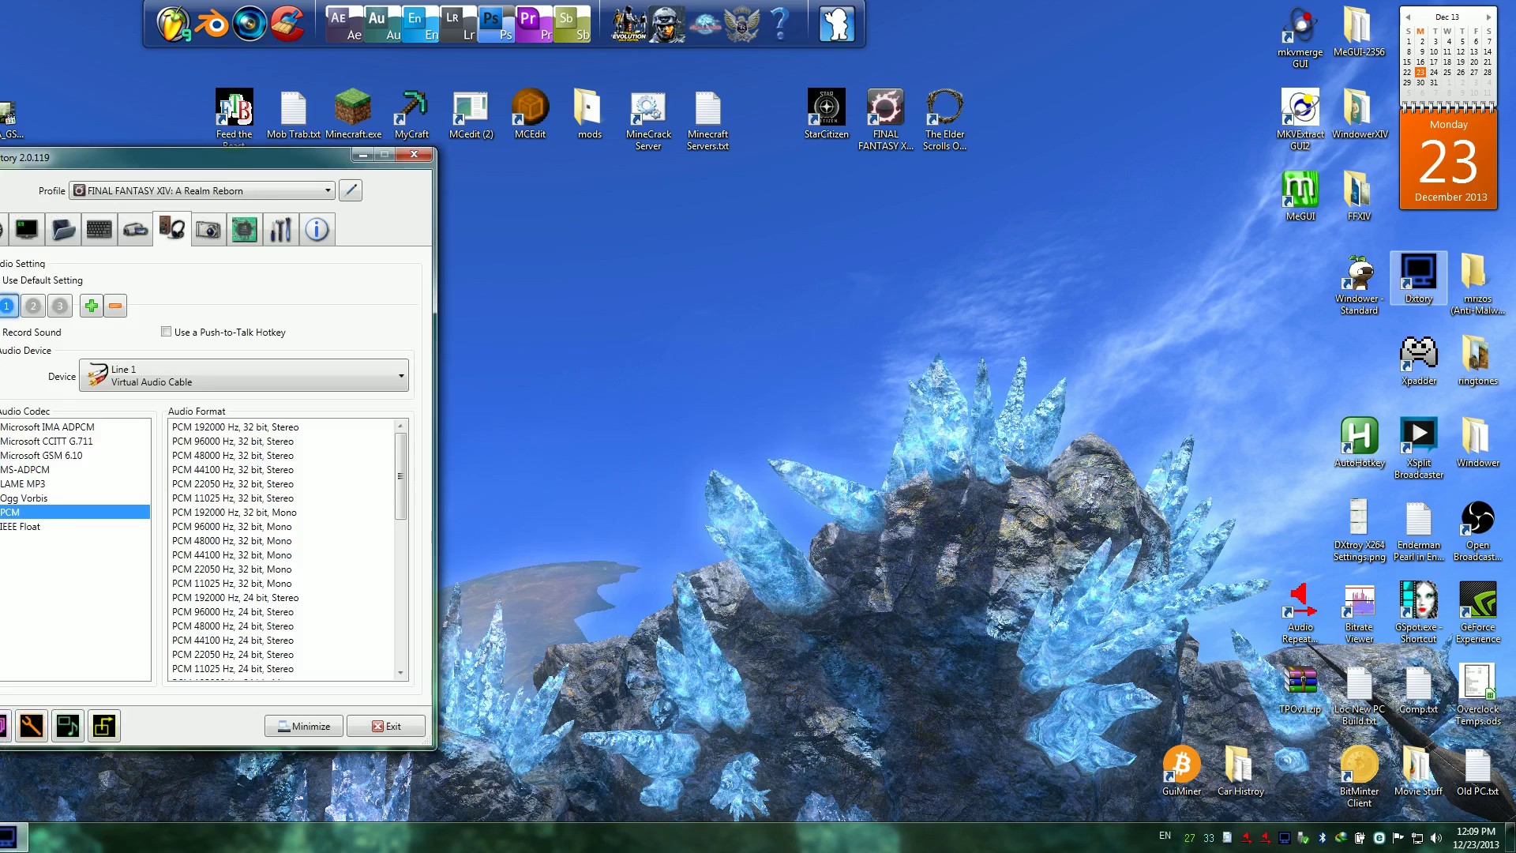
left_click_drag(221, 157, 583, 155)
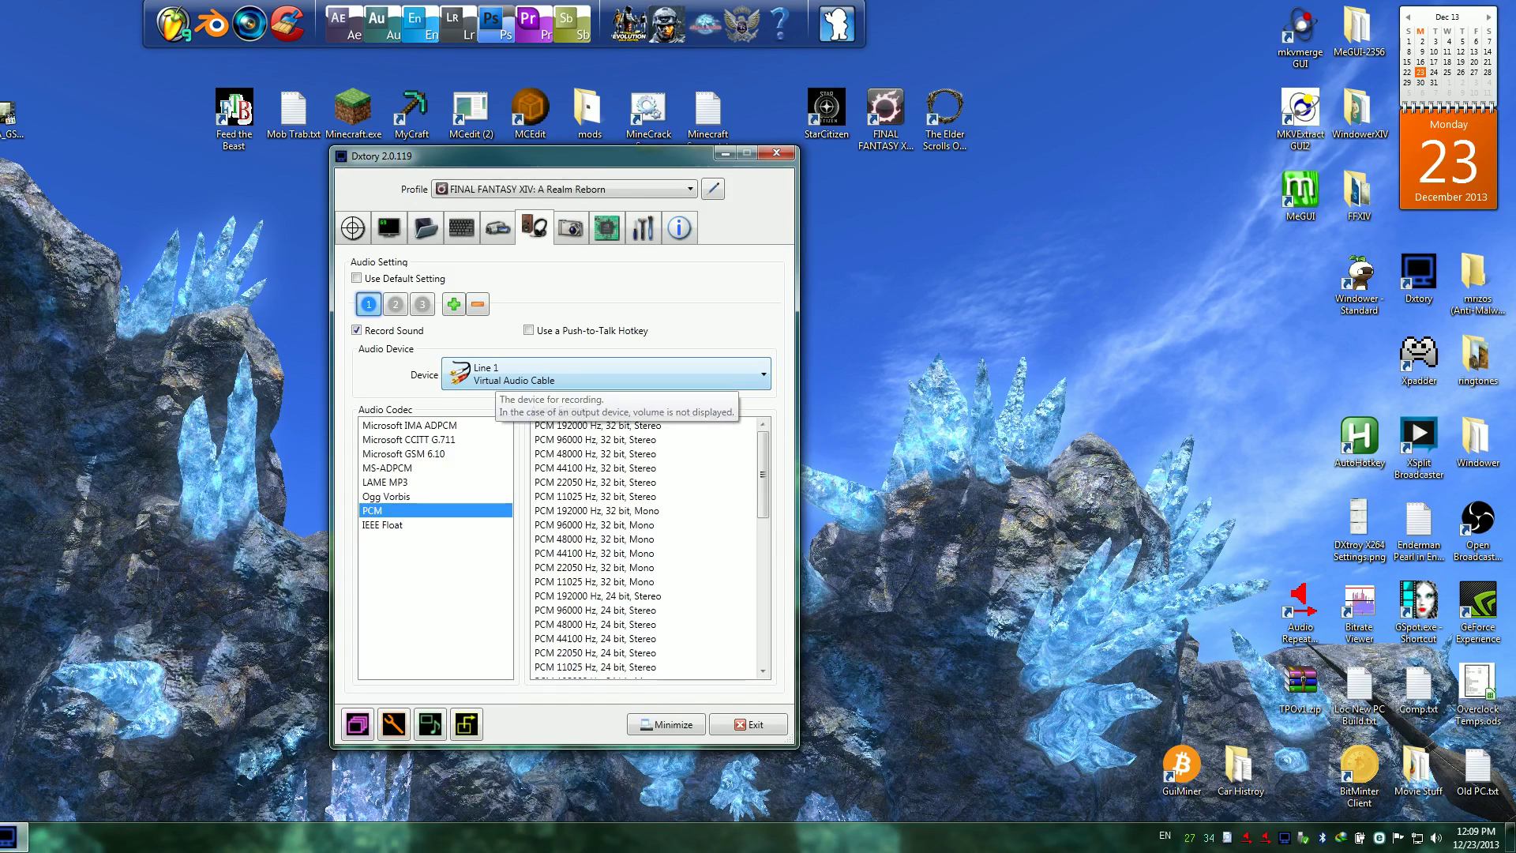
left_click(395, 304)
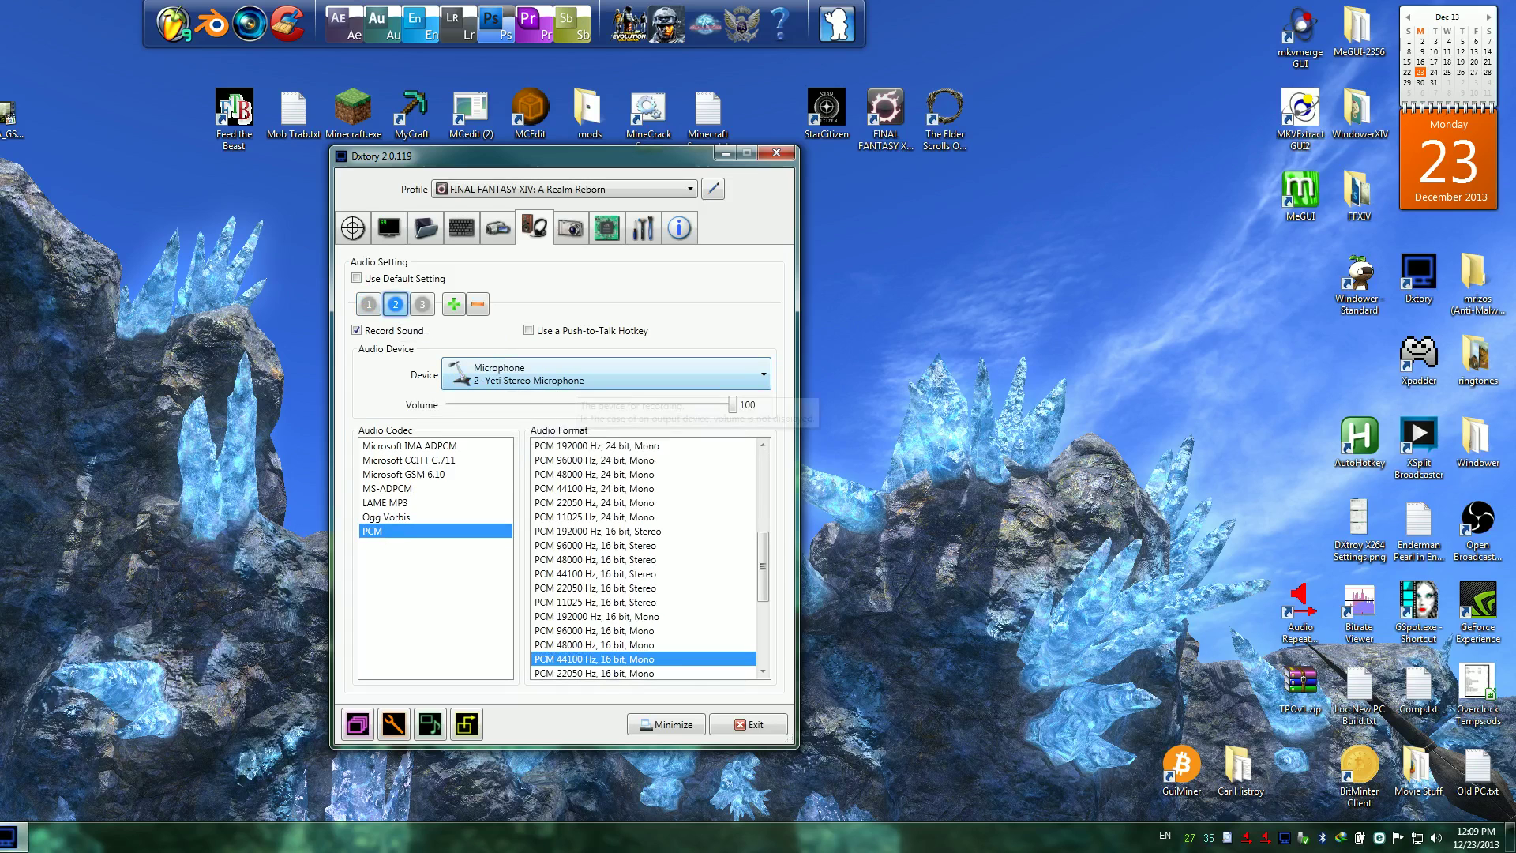
left_click(423, 304)
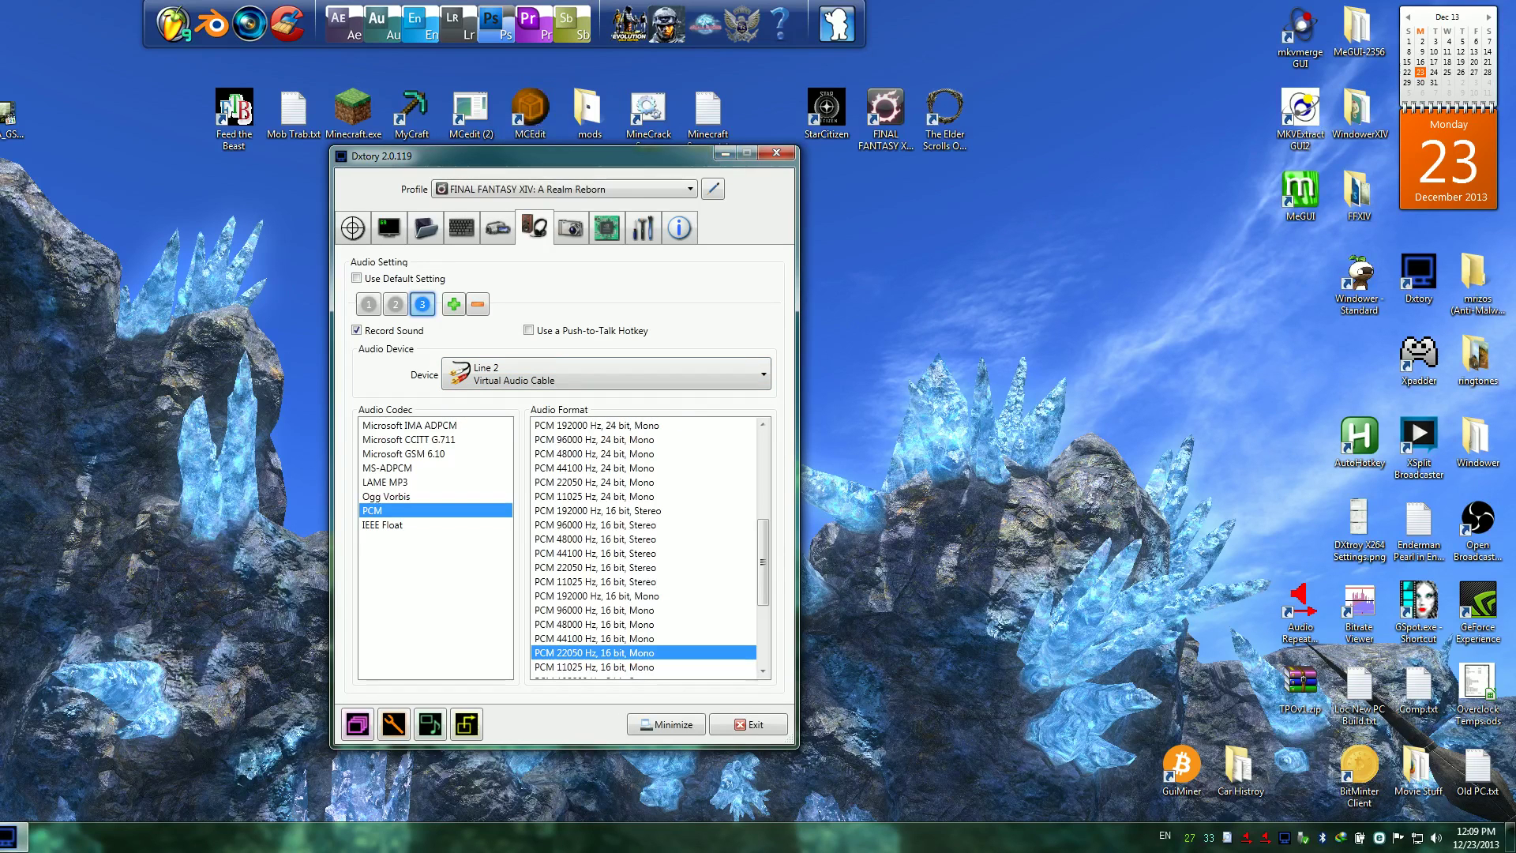
left_click(674, 724)
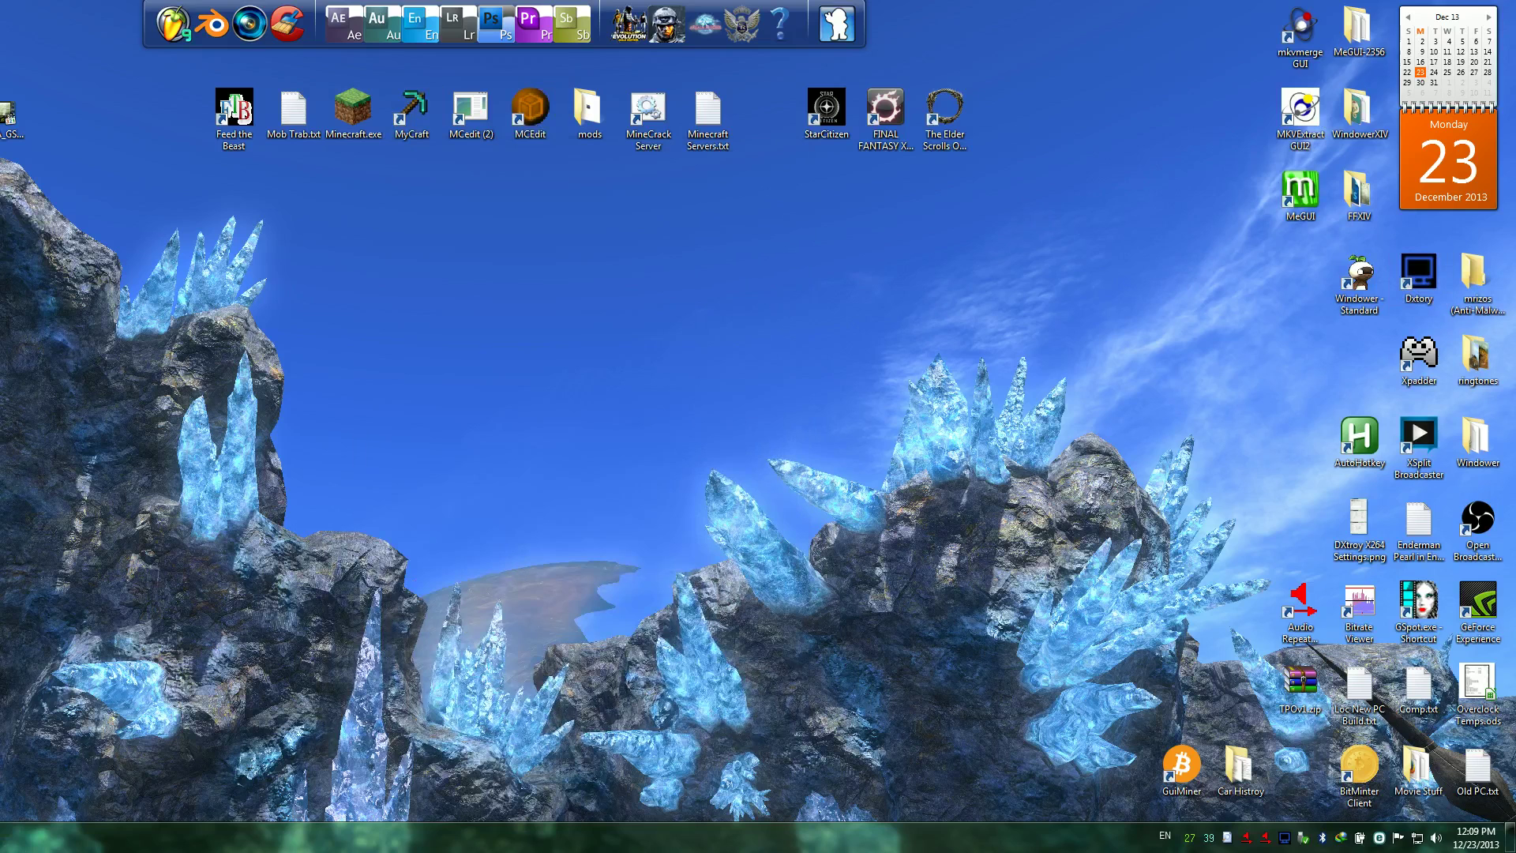
Launch Minecraft and load the creative2 world in singleplayer
double_click(353, 111)
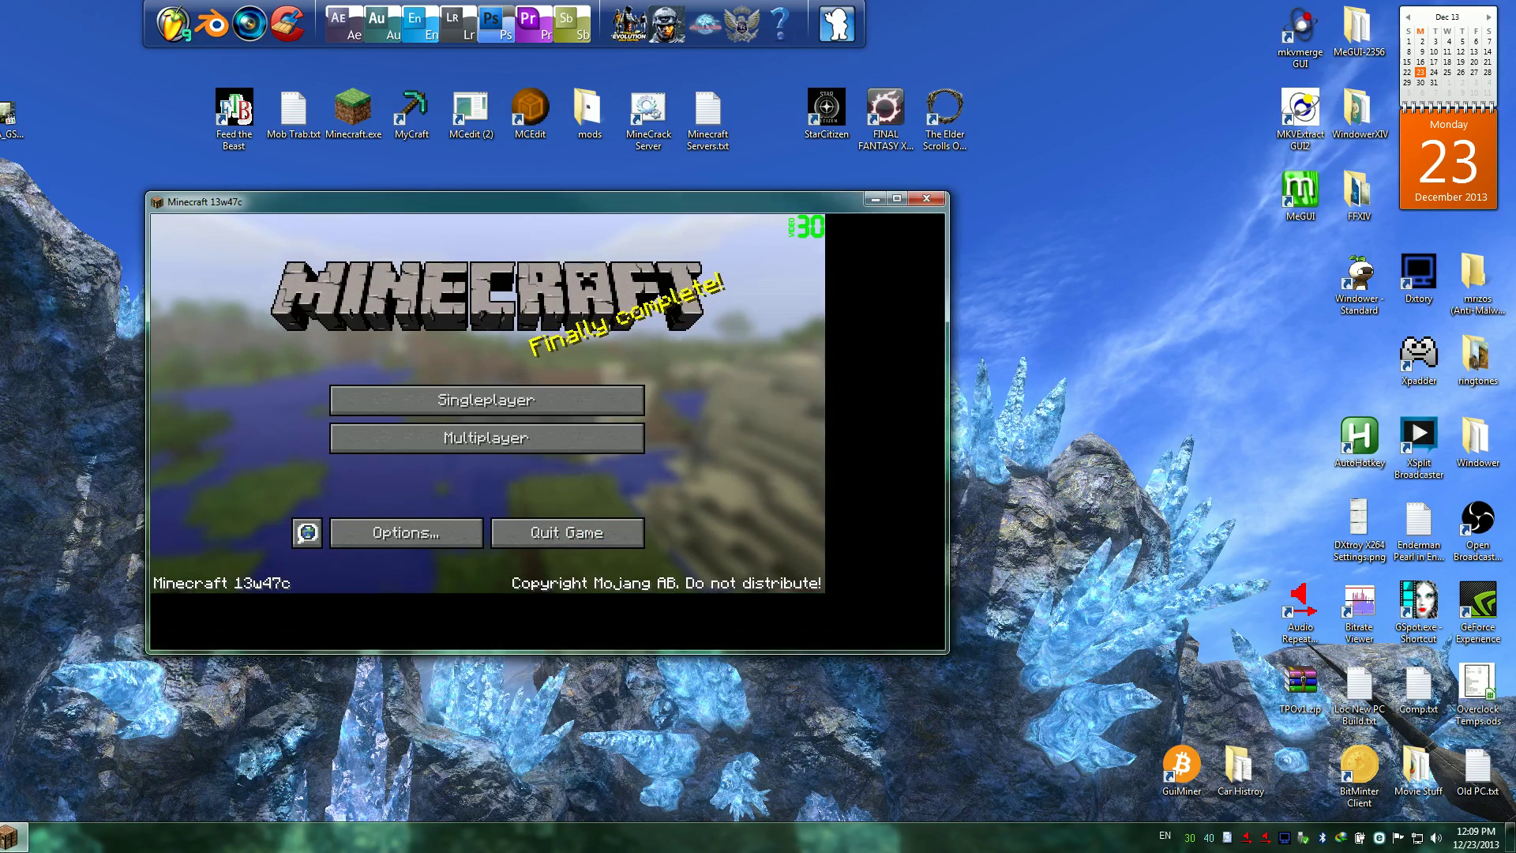
left_click(602, 424)
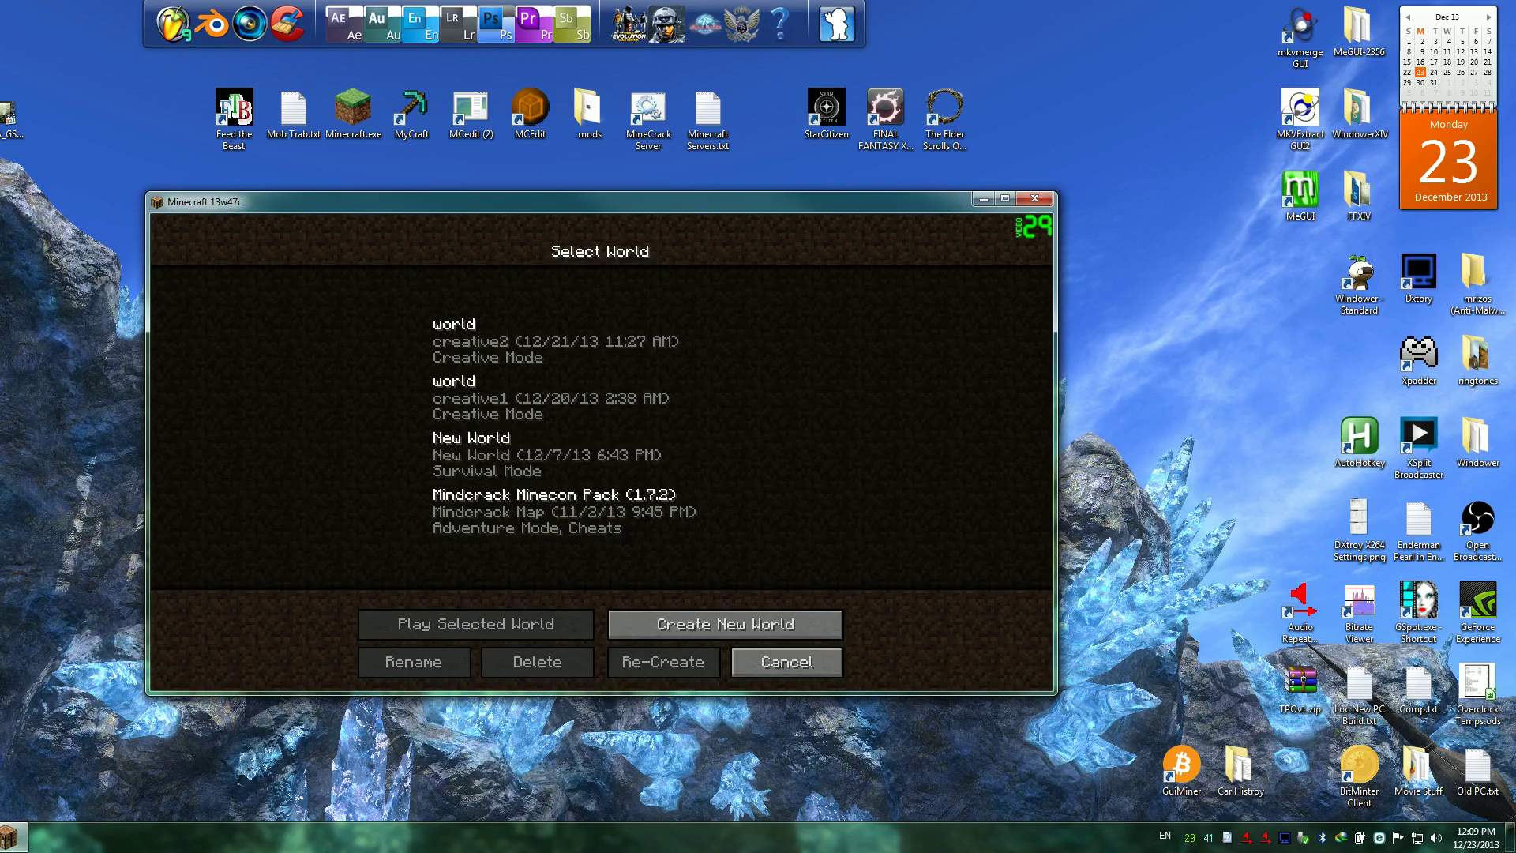
double_click(556, 341)
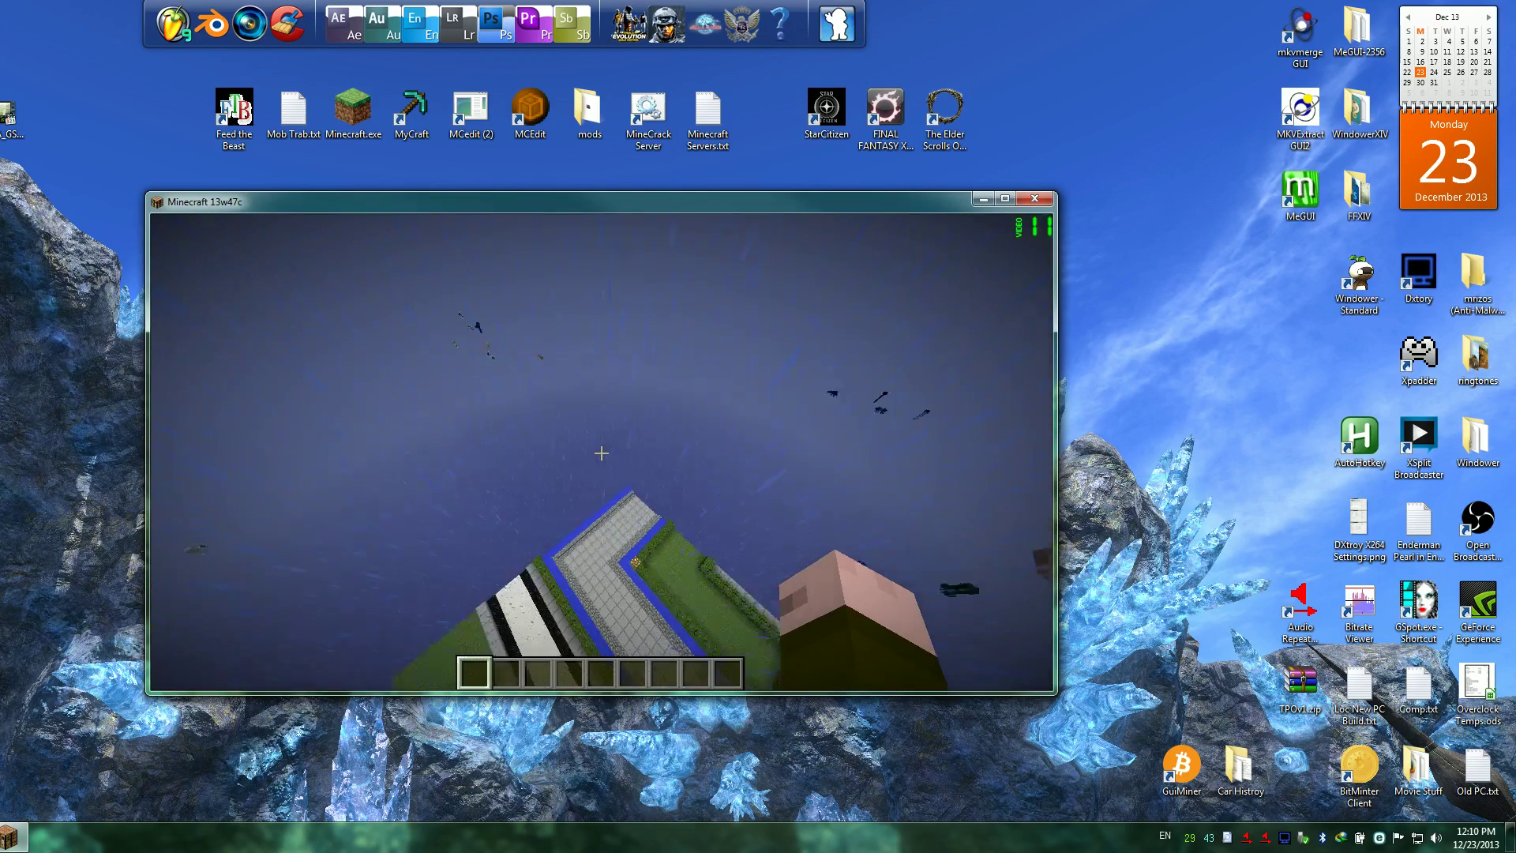
Start a Dxtory video recording of the Minecraft world and move the character forward while it records
mouse_move(602, 453)
key("F12")
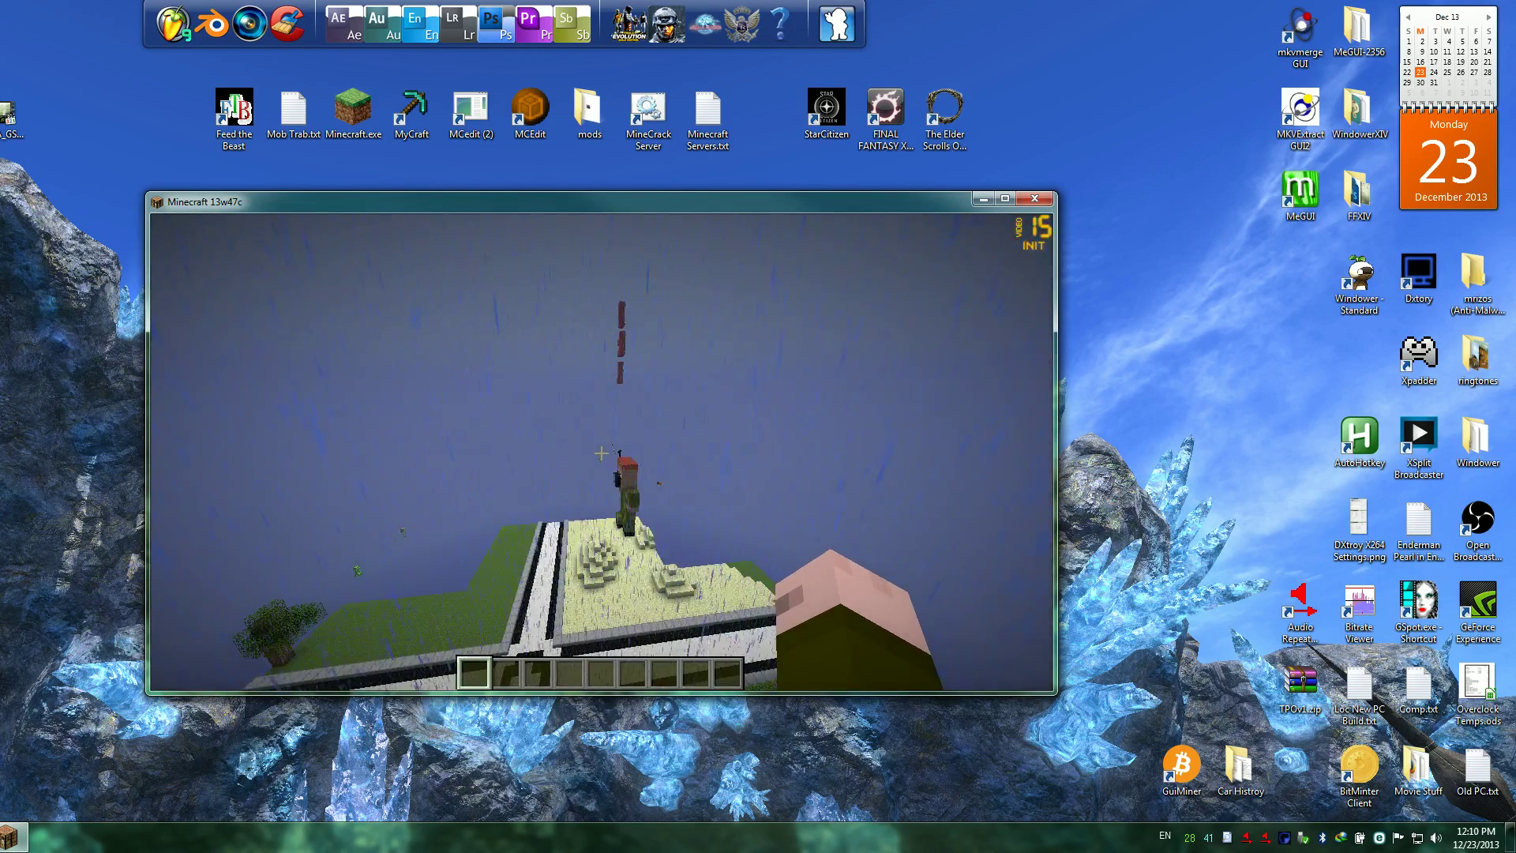
key("w")
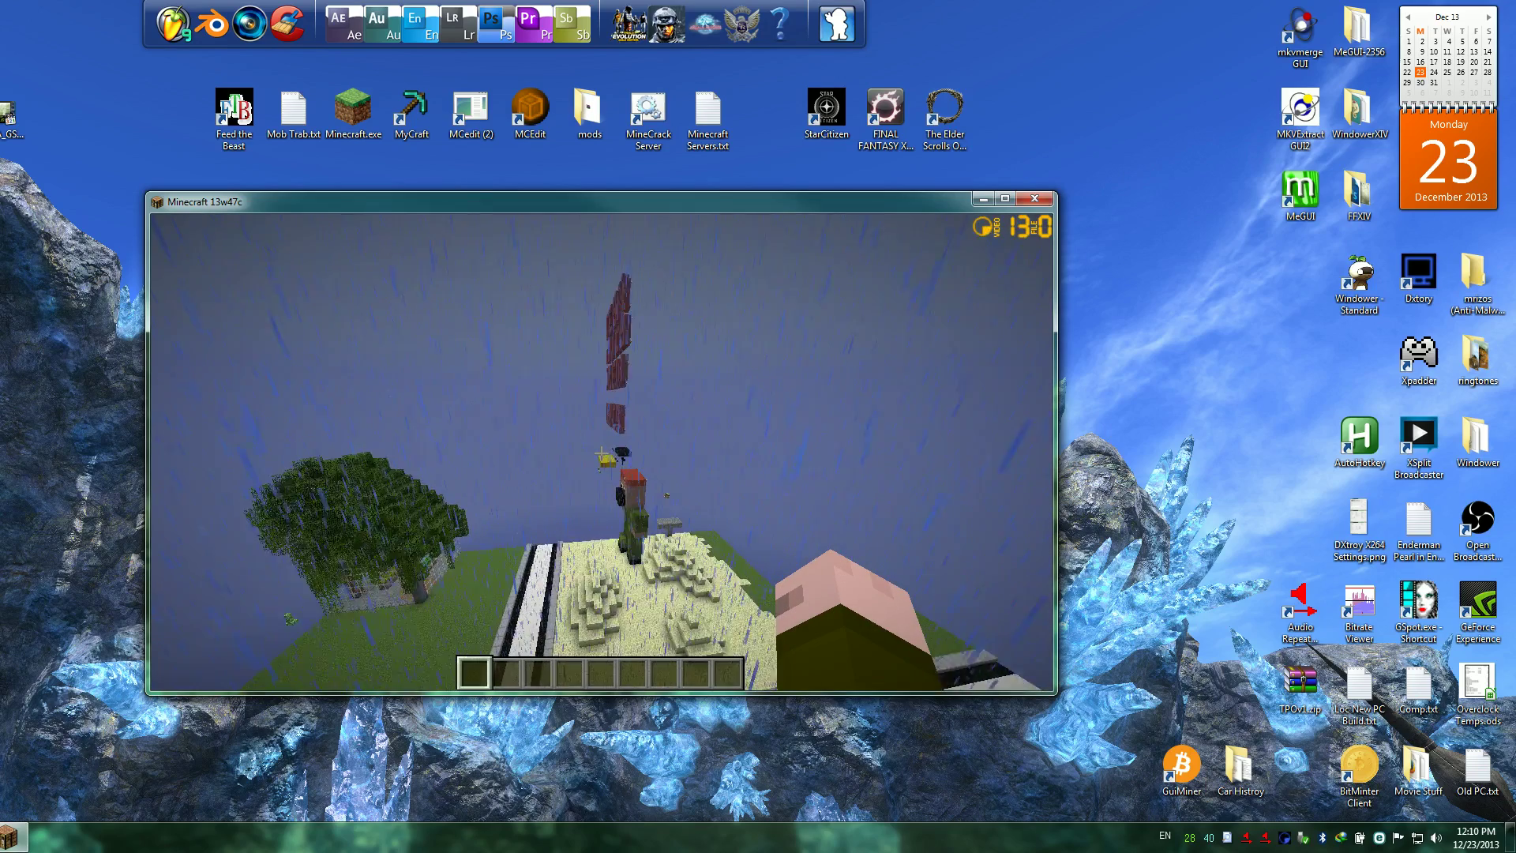
key("w")
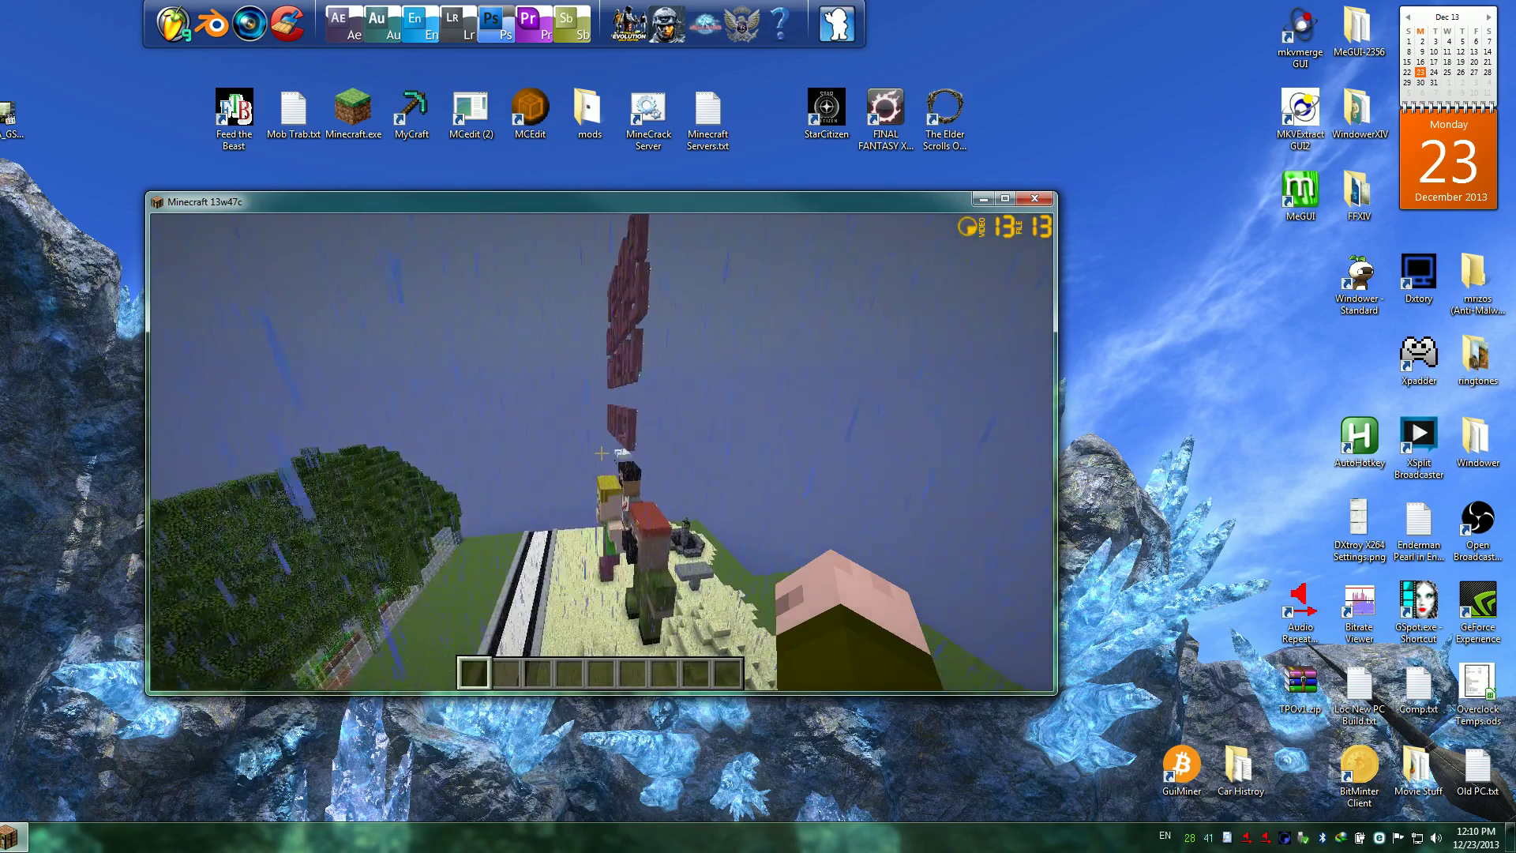
key("space")
key("space")
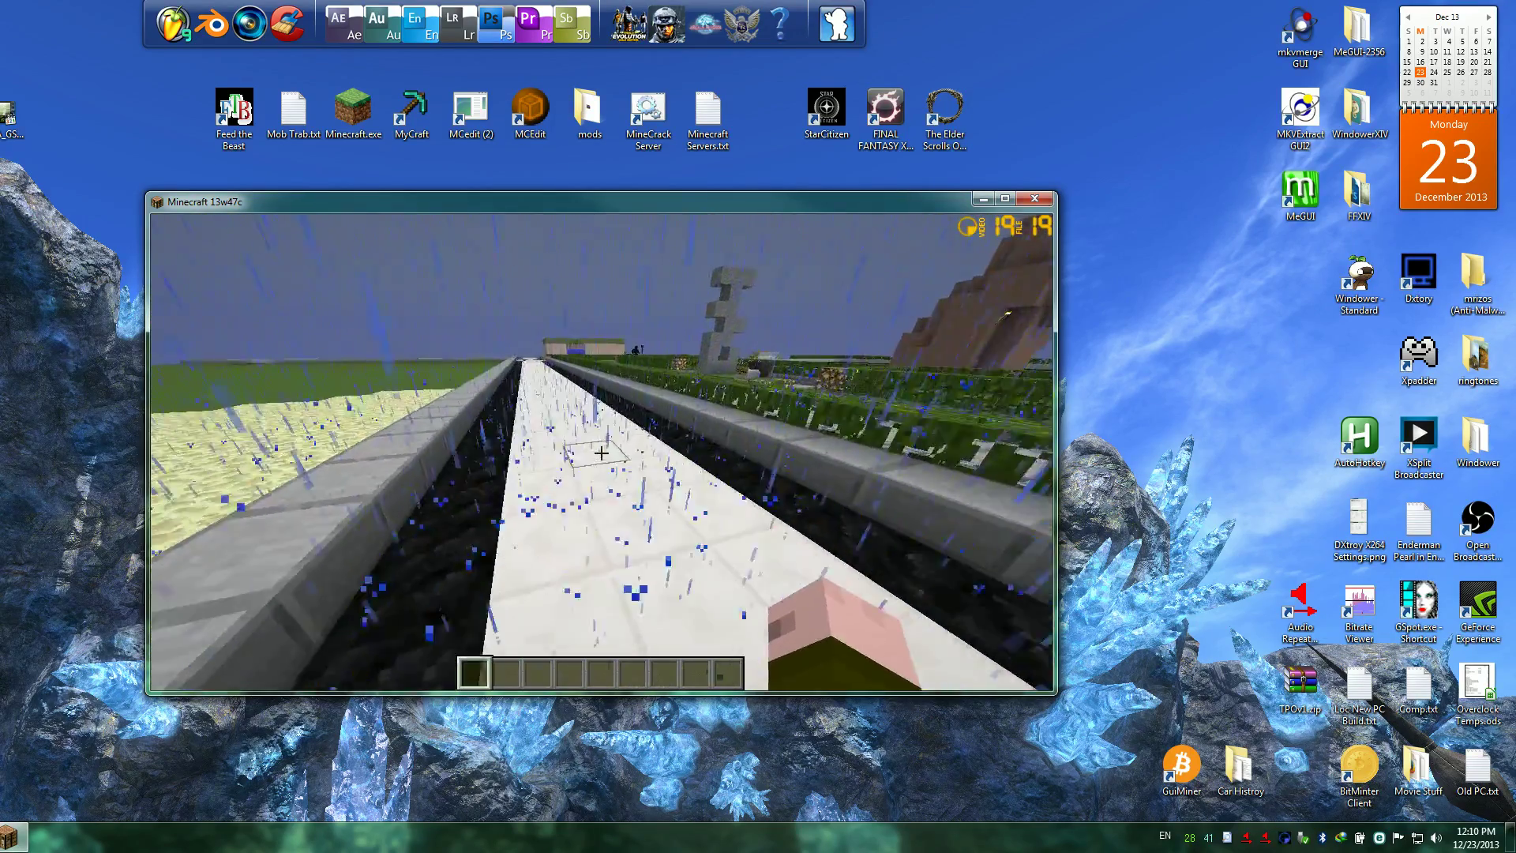
Open and close the creative inventory repeatedly while the Minecraft video recording is running
key("e")
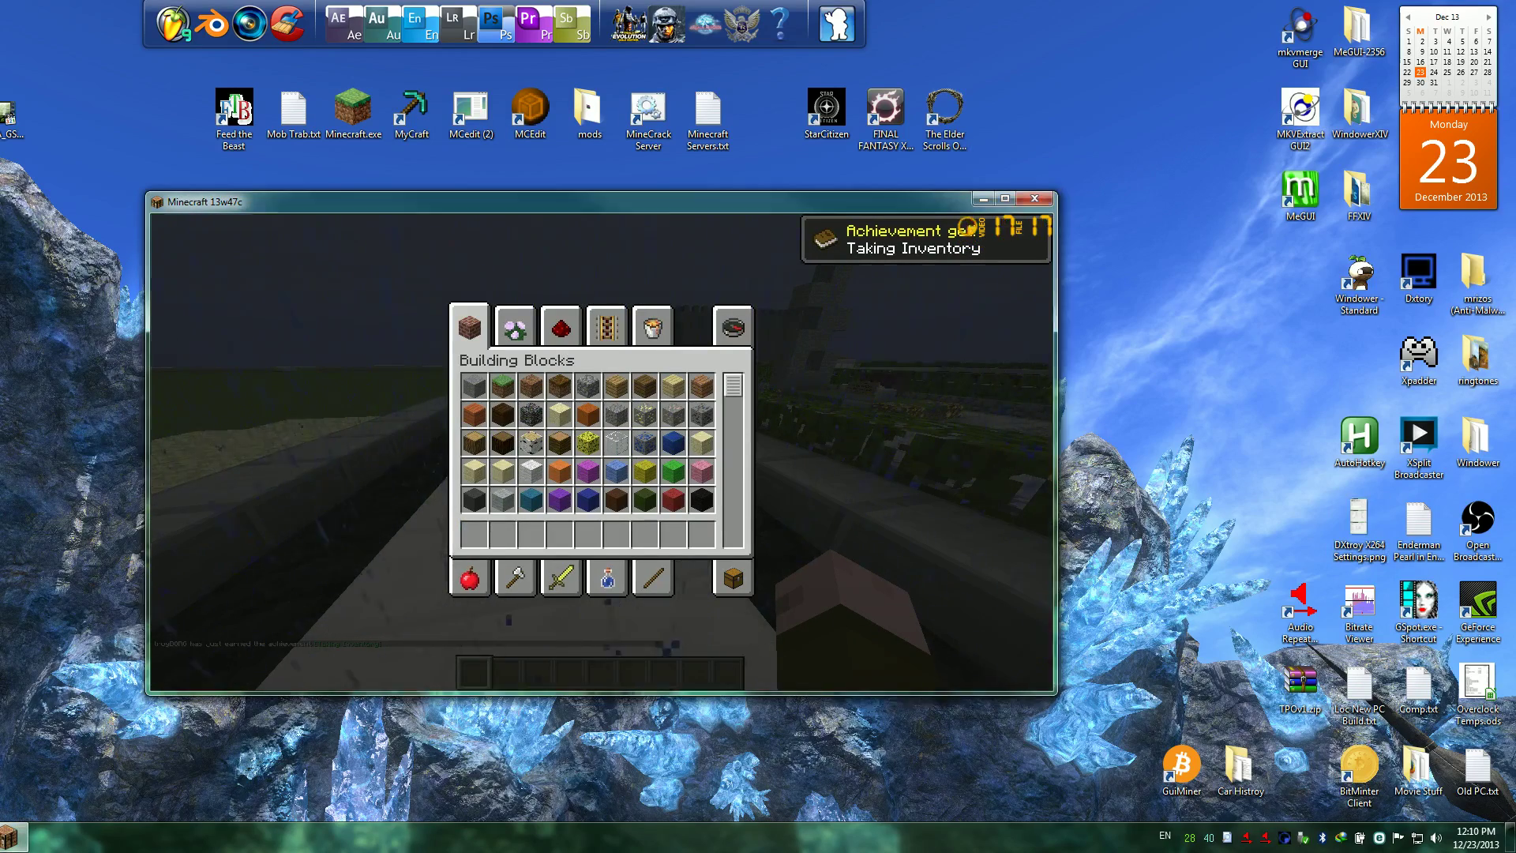
key("e")
key("e")
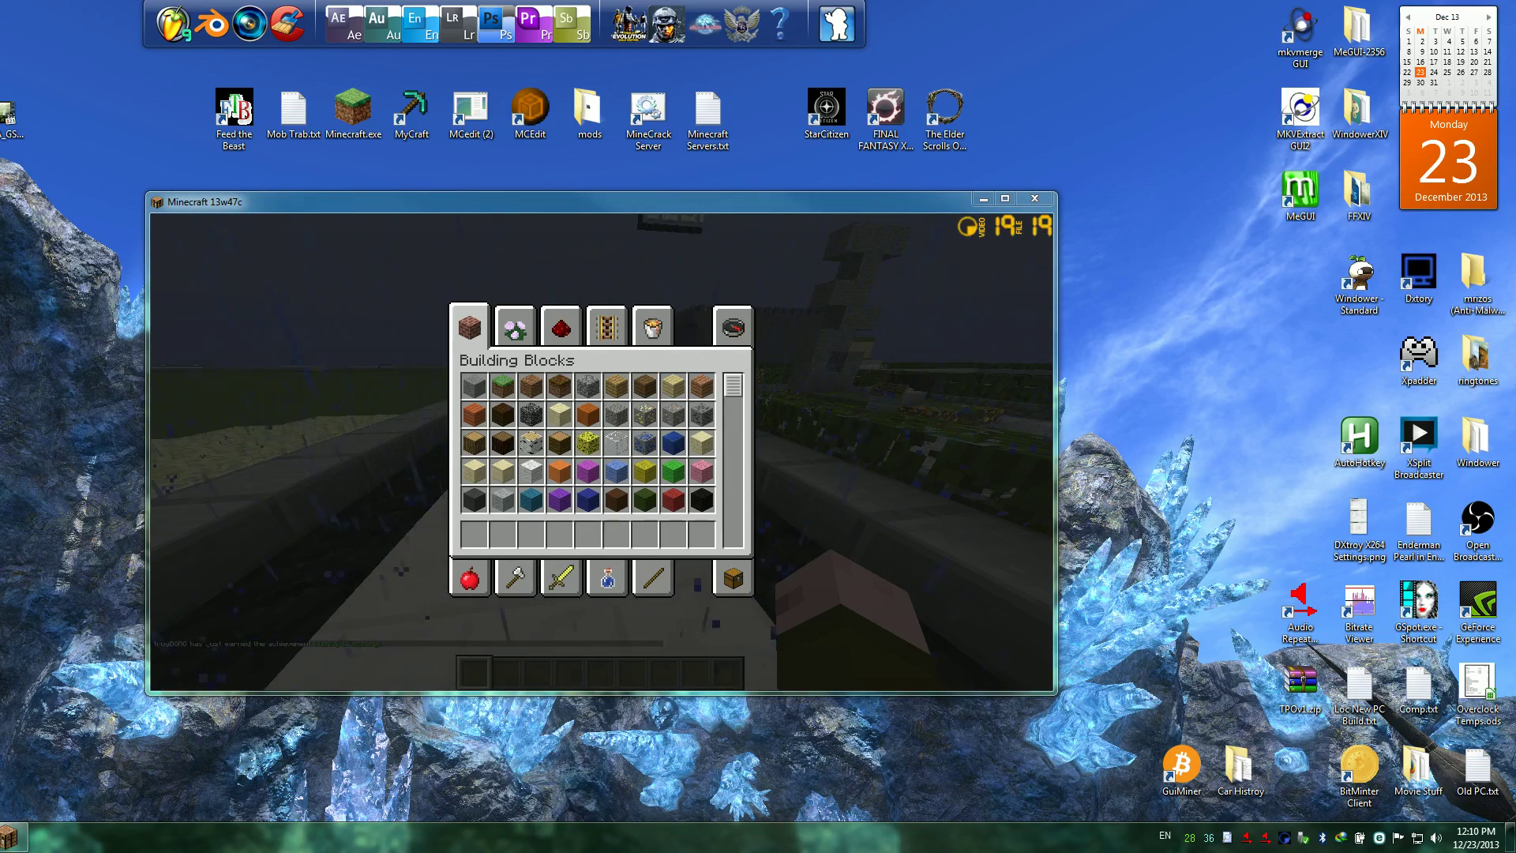
key("e")
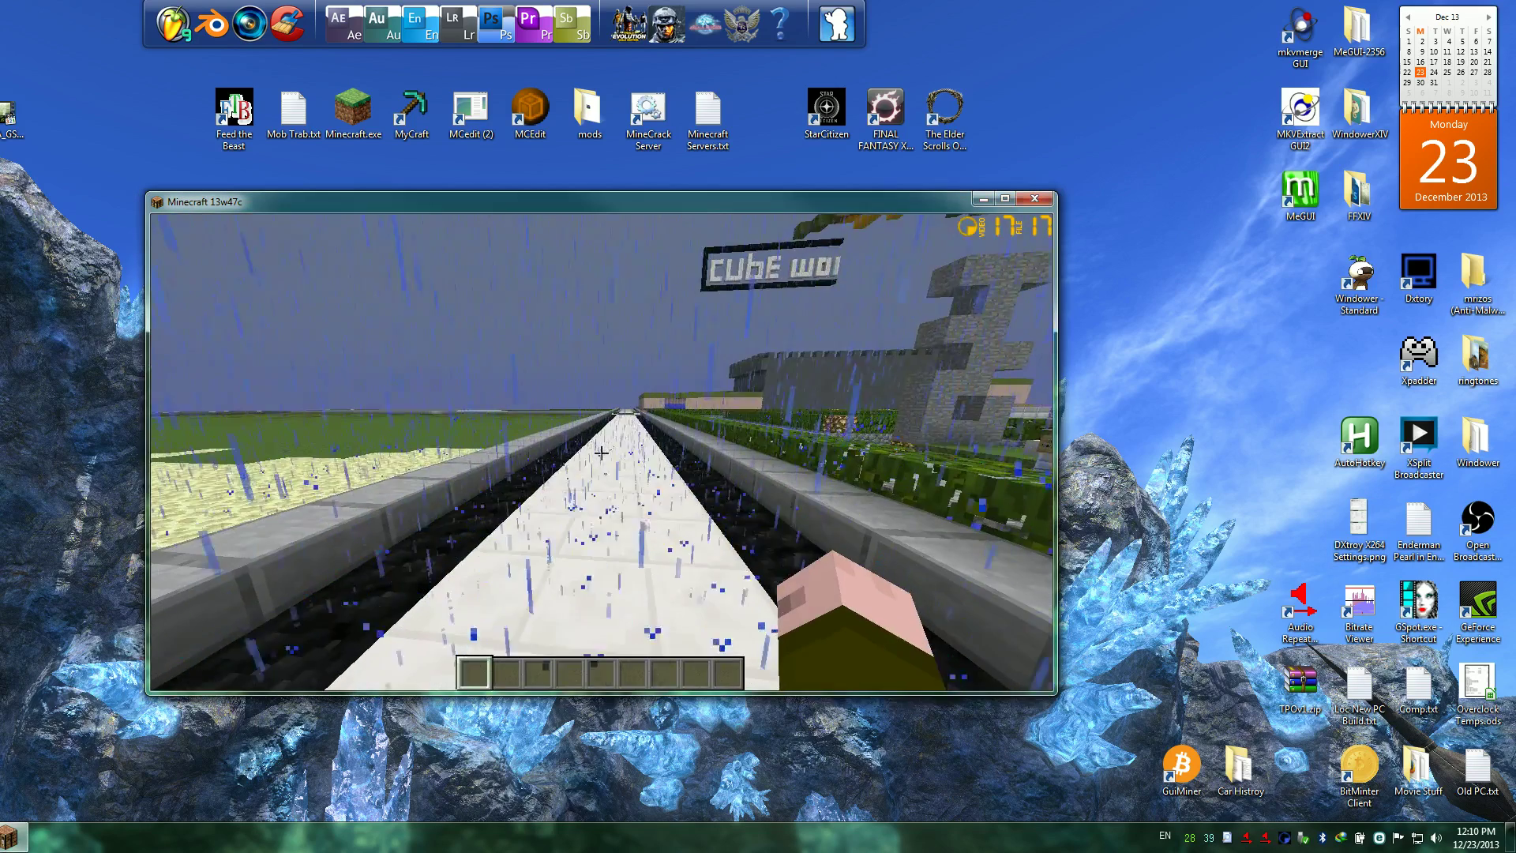
key("e")
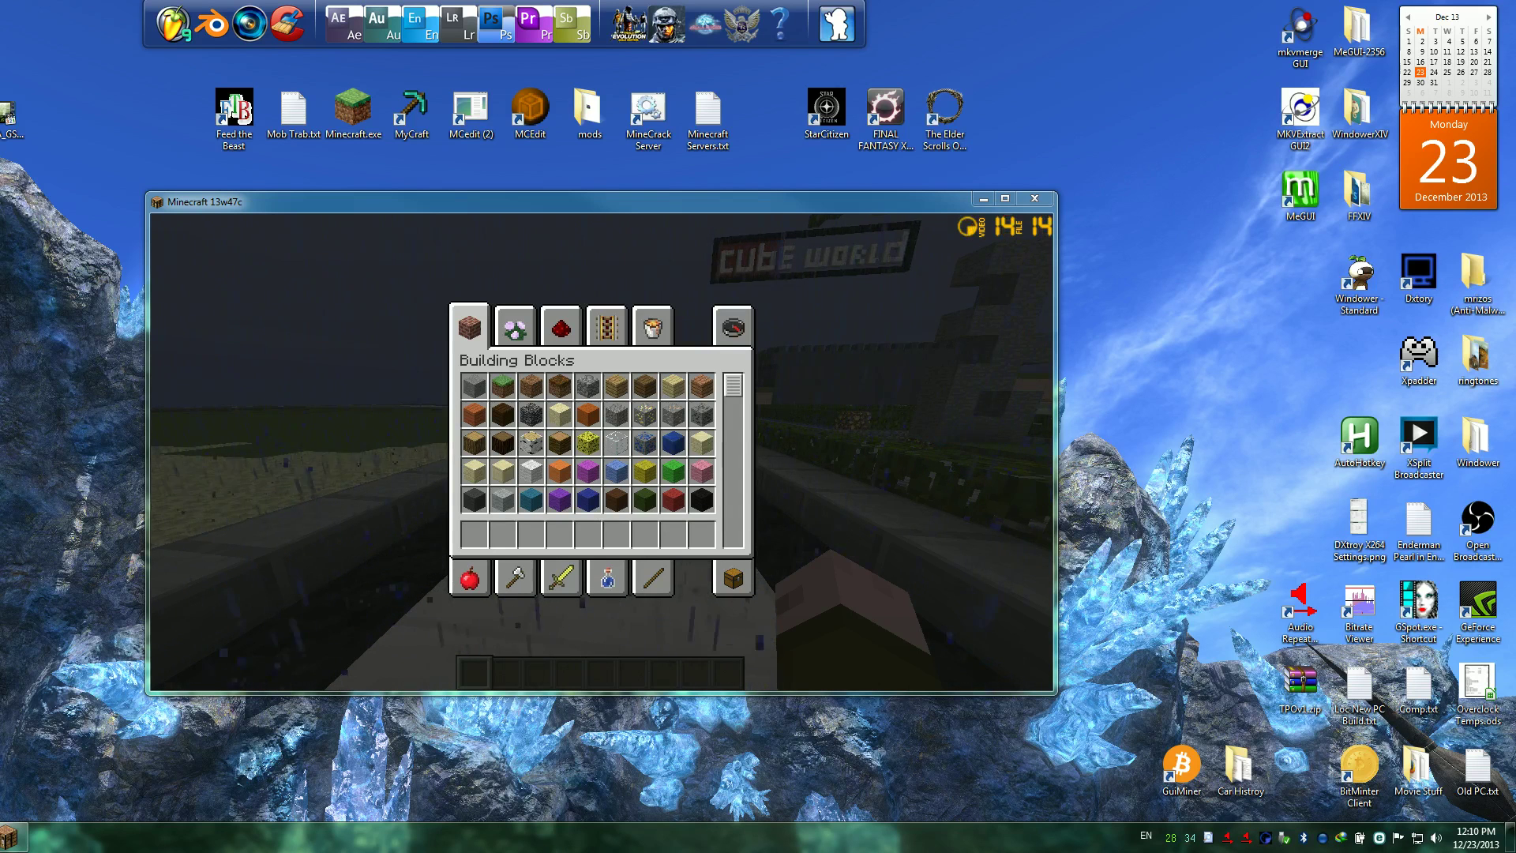
Stop the Dxtory recording, leave the creative2 world and close Minecraft
key("alt+Tab")
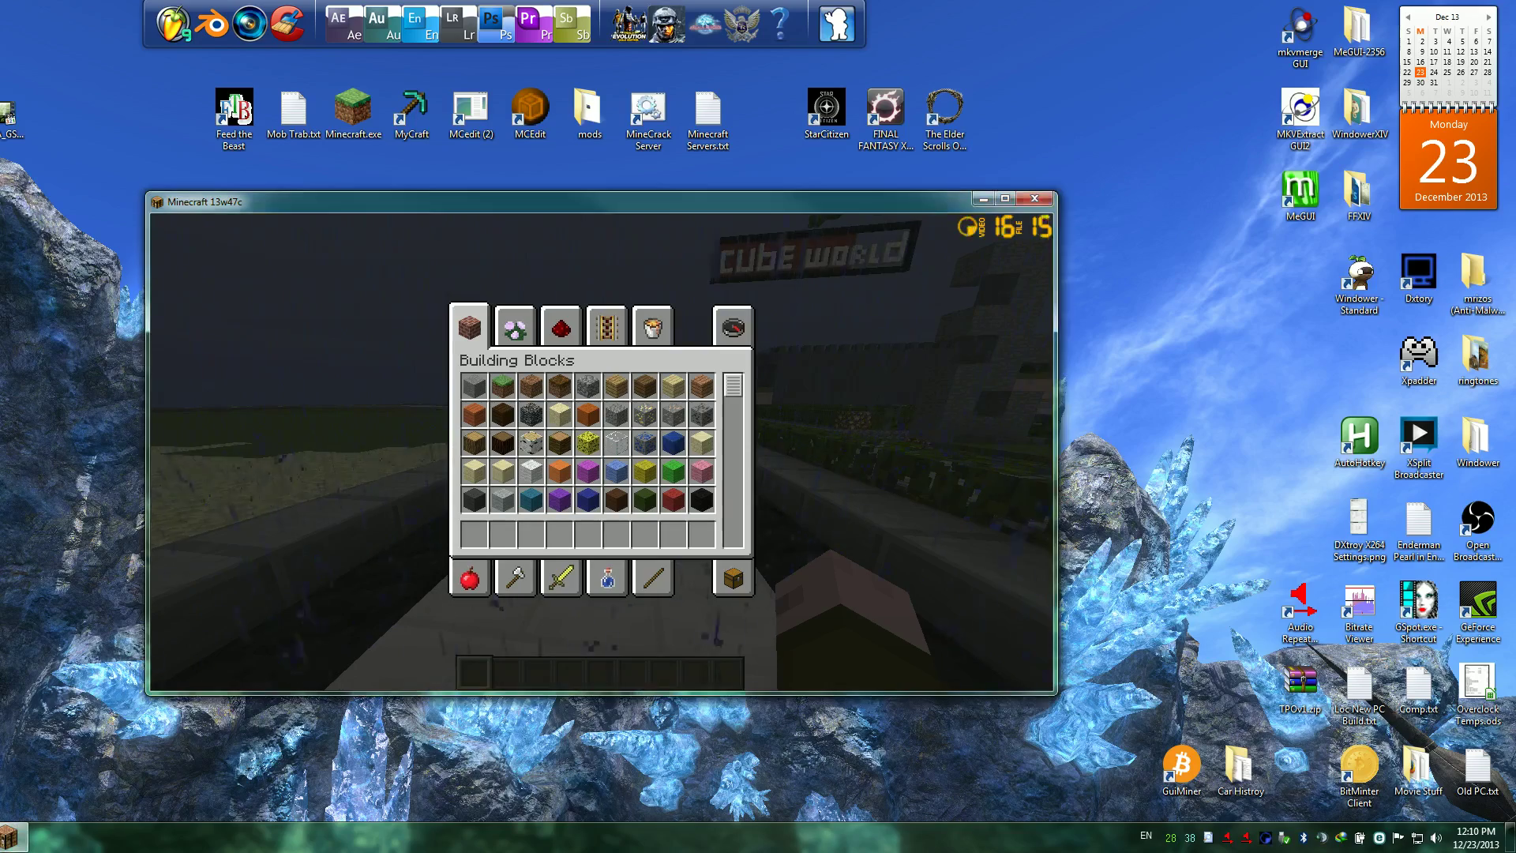
key("e")
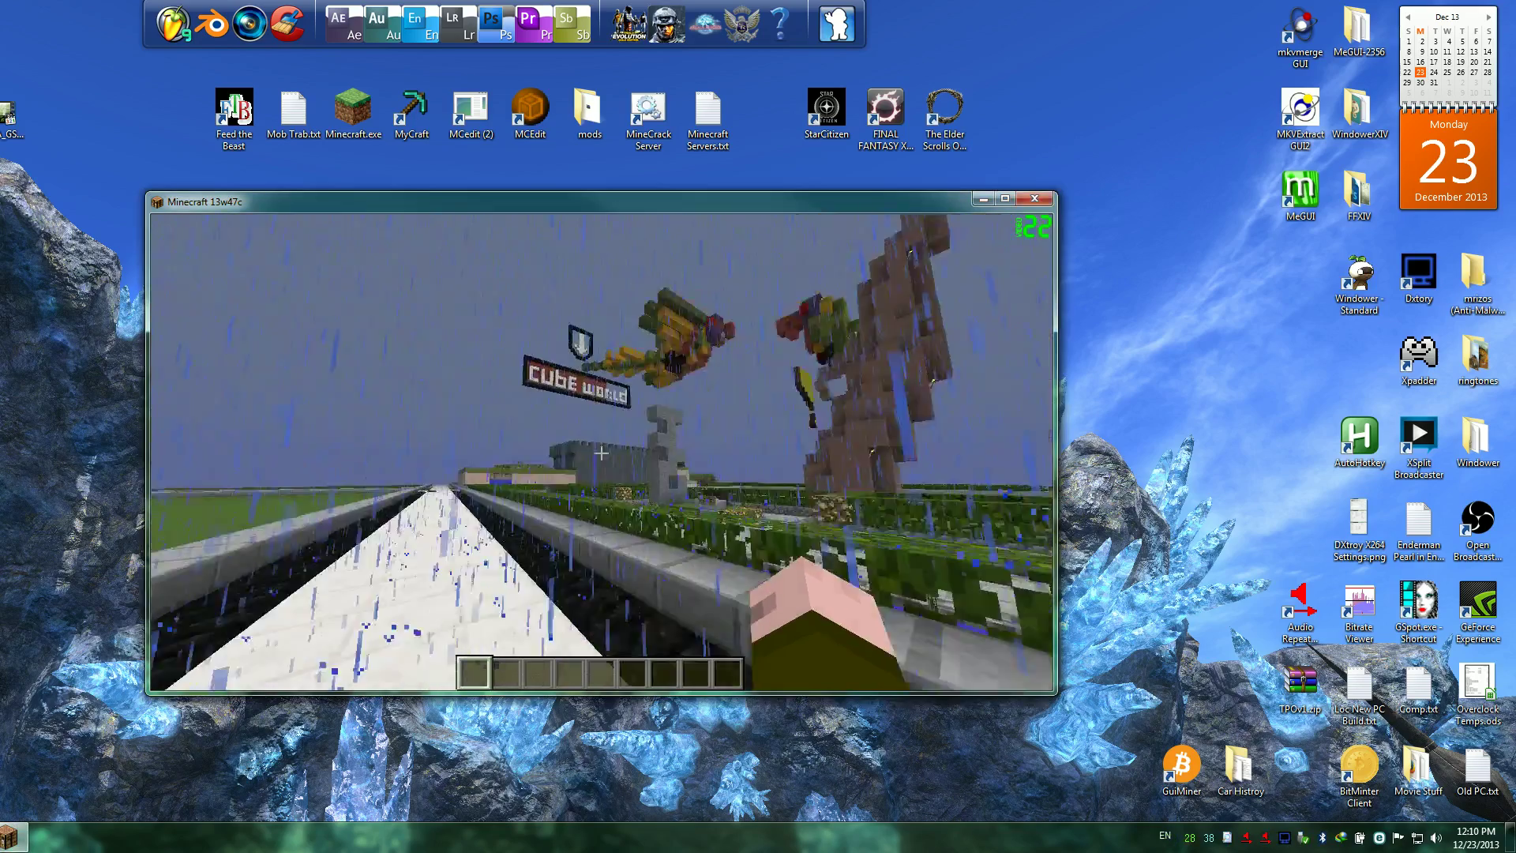
key("e")
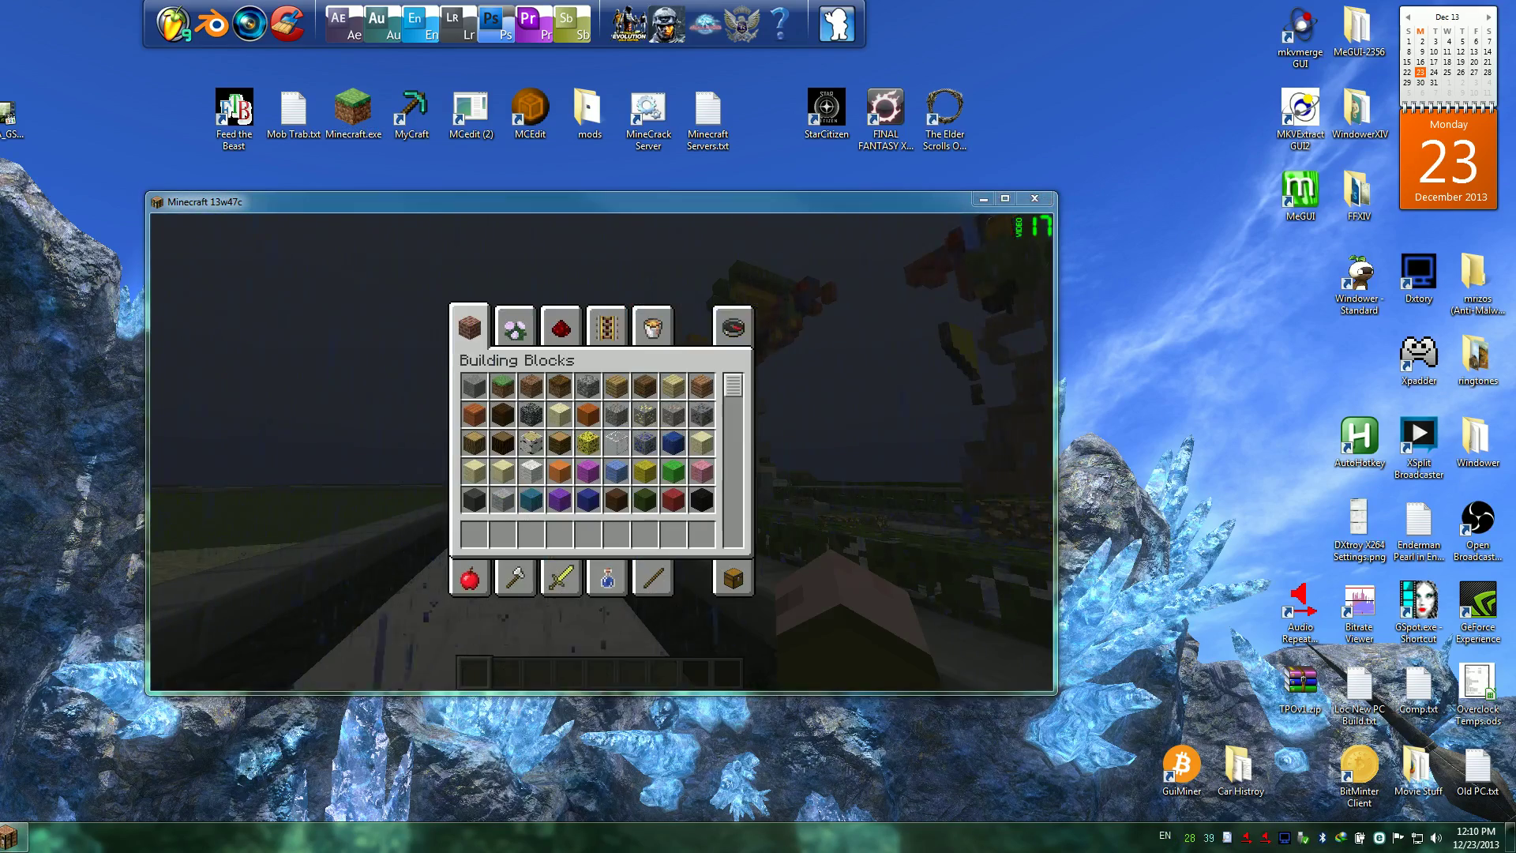
key("alt+F4")
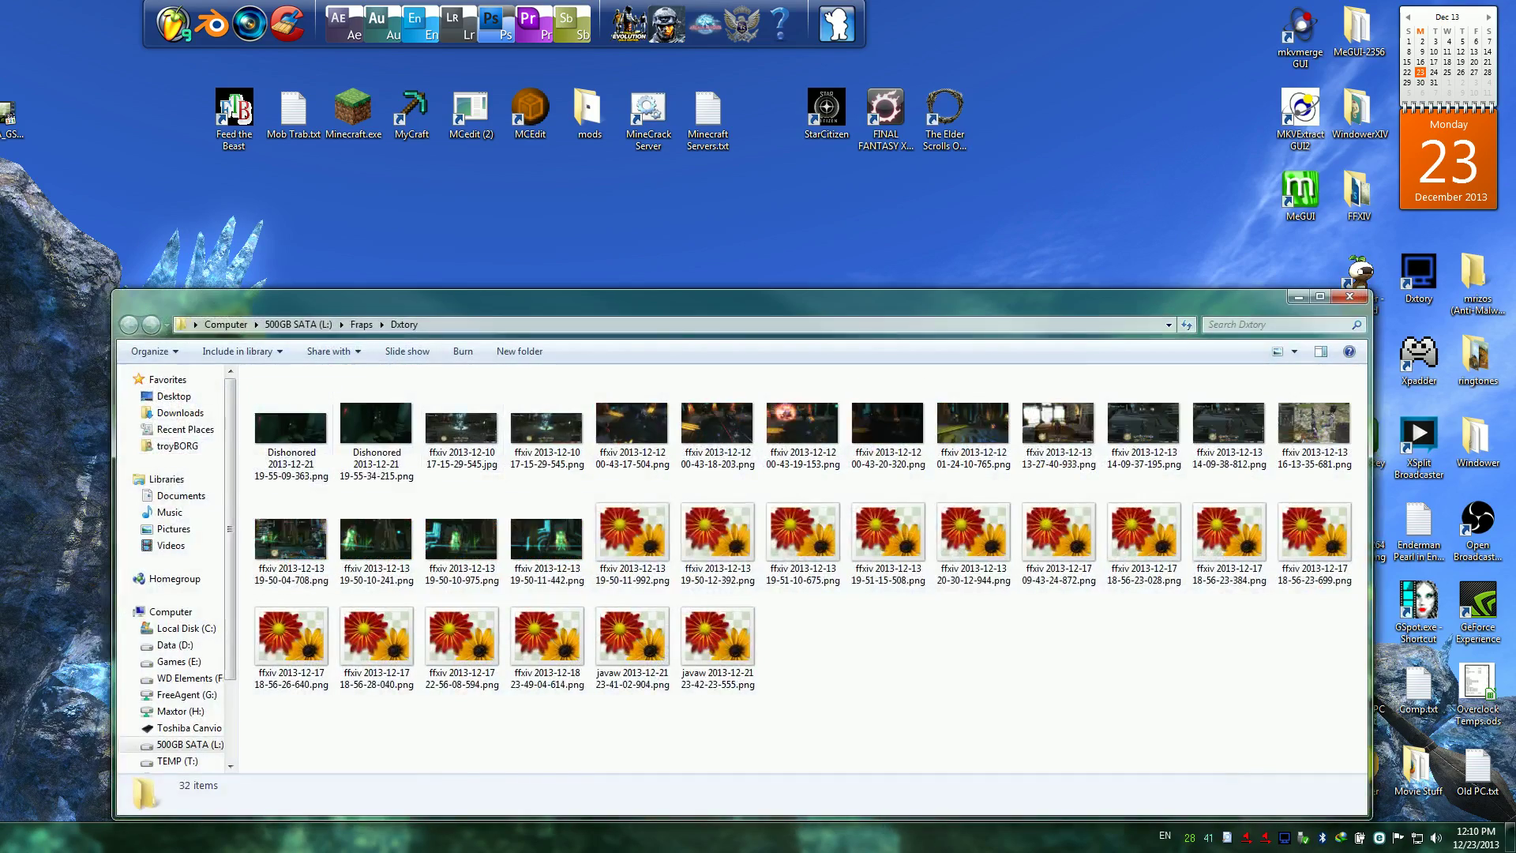
Browse to the Minecraft subfolder of the Dxtory folder on the Toshiba Canvio Hard Drive (I:)
left_click_drag(743, 296, 744, 258)
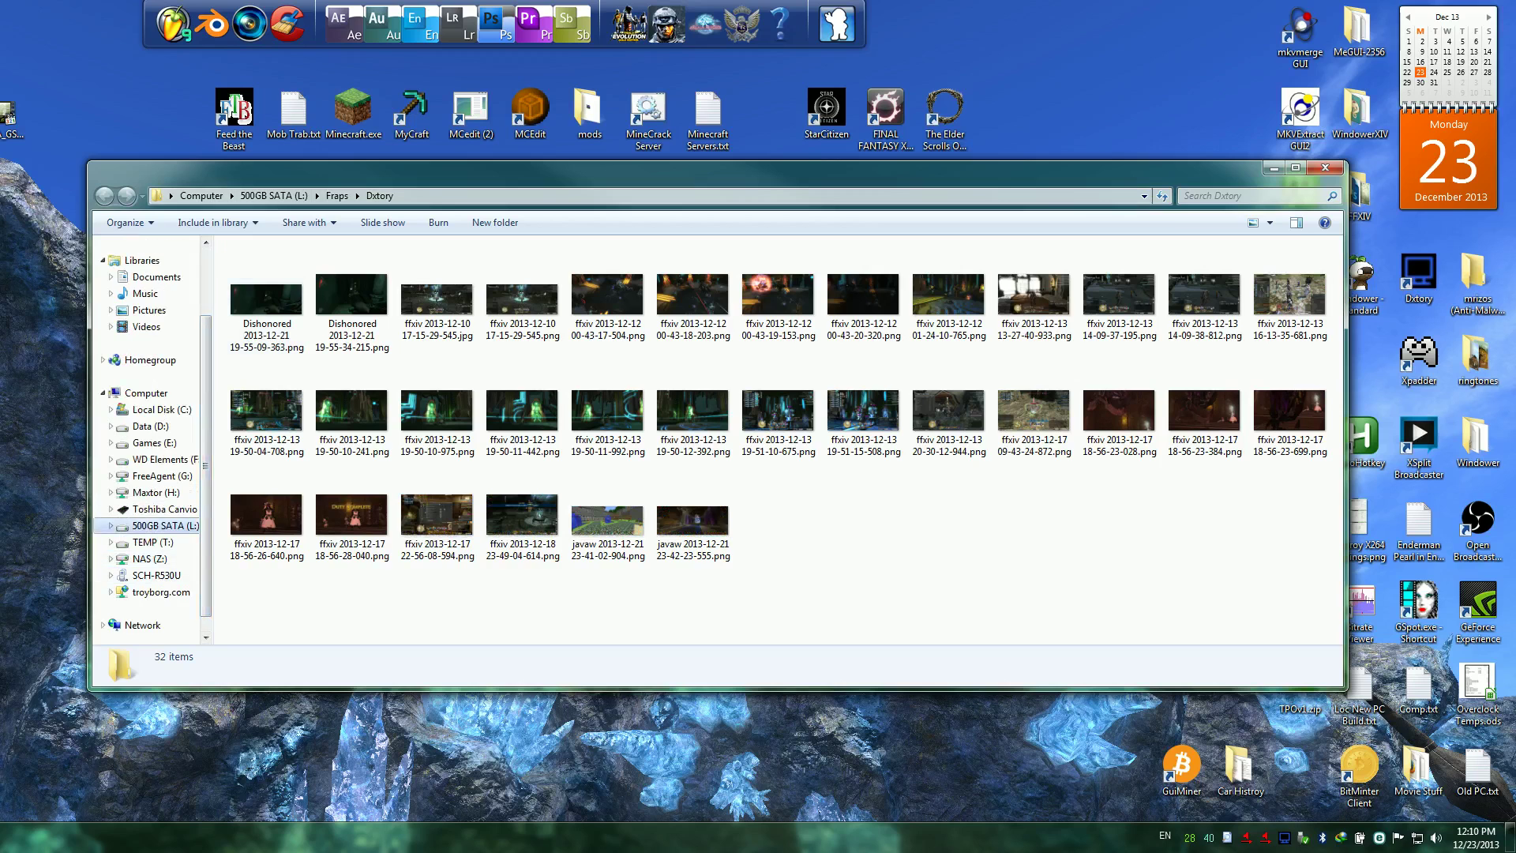
left_click(158, 458)
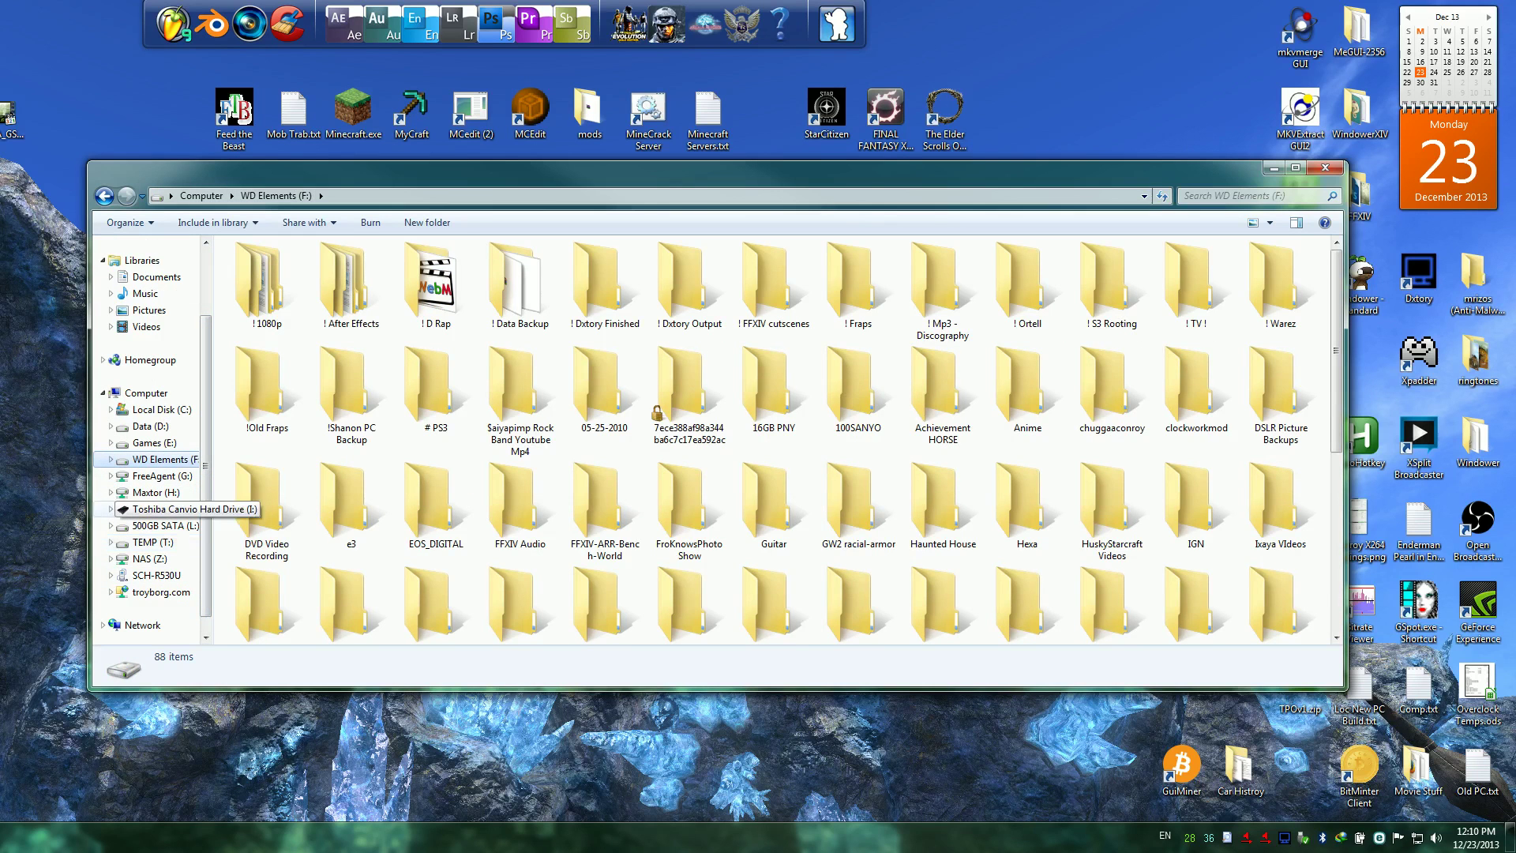
left_click(158, 508)
double_click(261, 284)
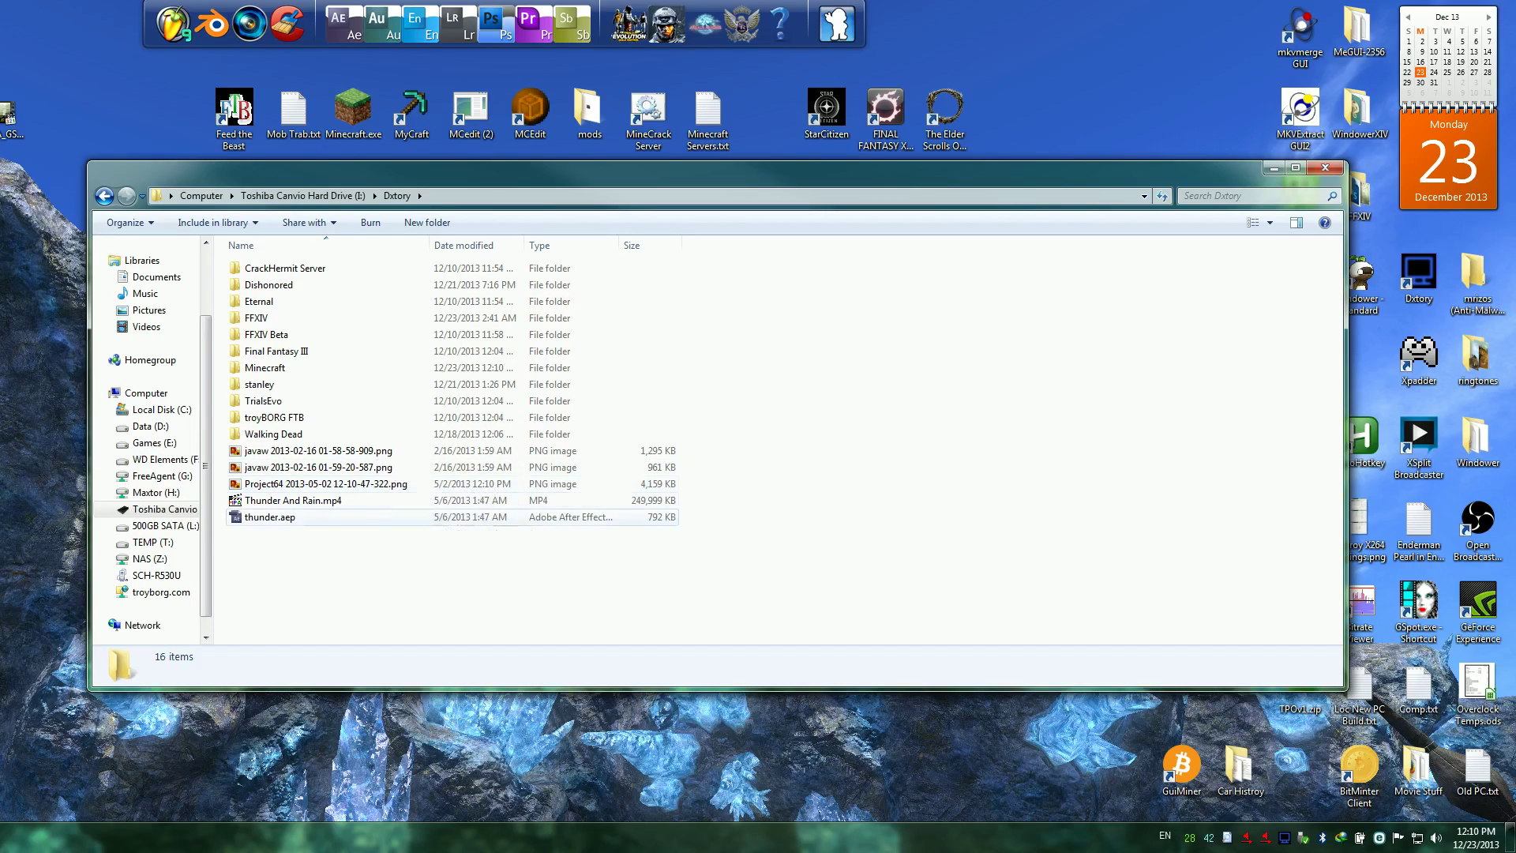
left_click(316, 368)
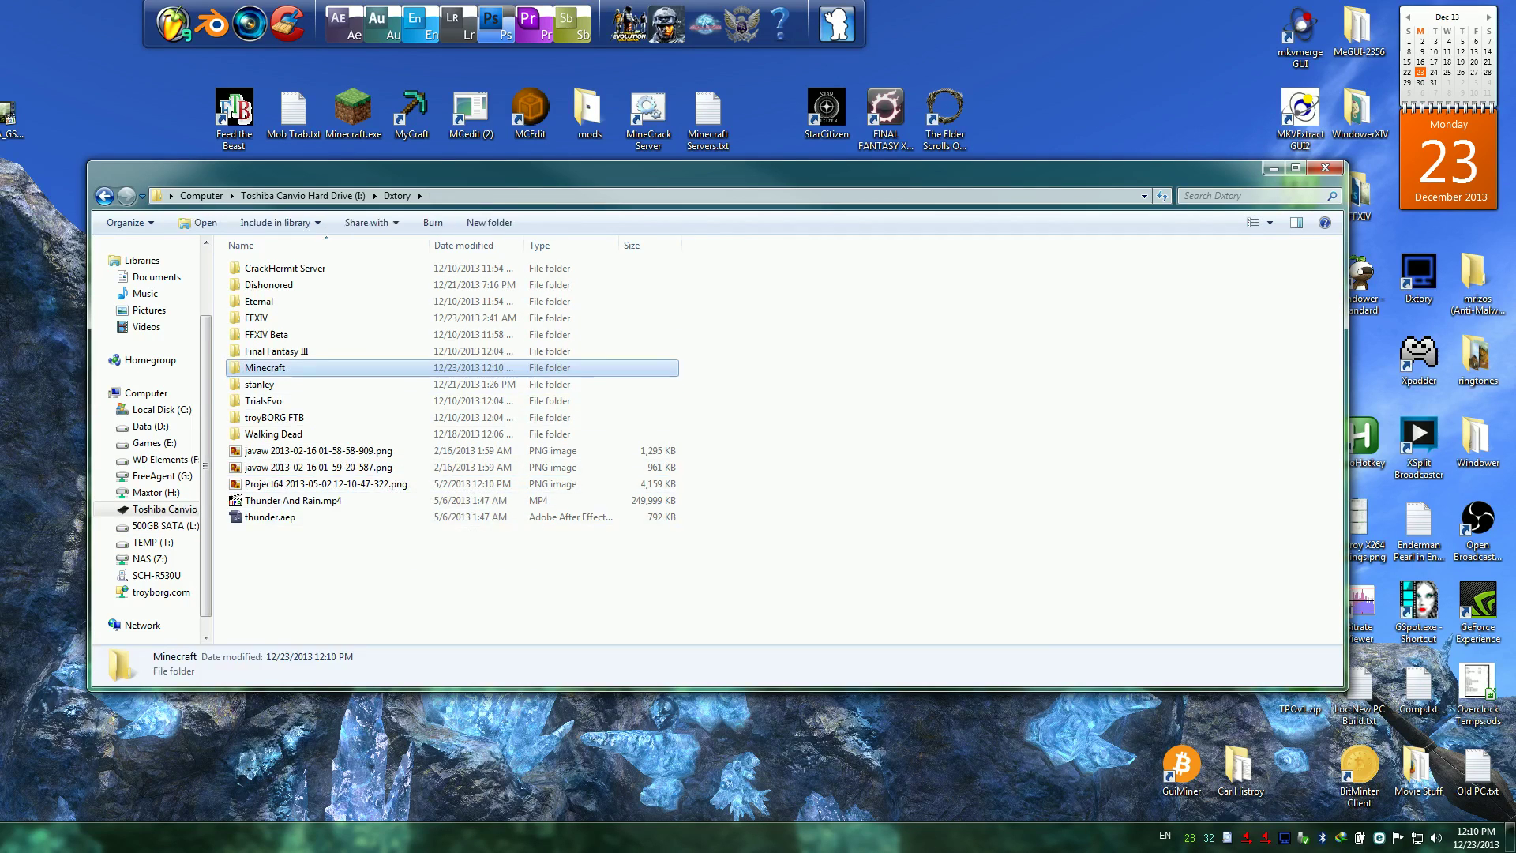
double_click(316, 368)
Extract the audio streams from the newly recorded javaw AVI file
right_click(281, 310)
left_click(351, 338)
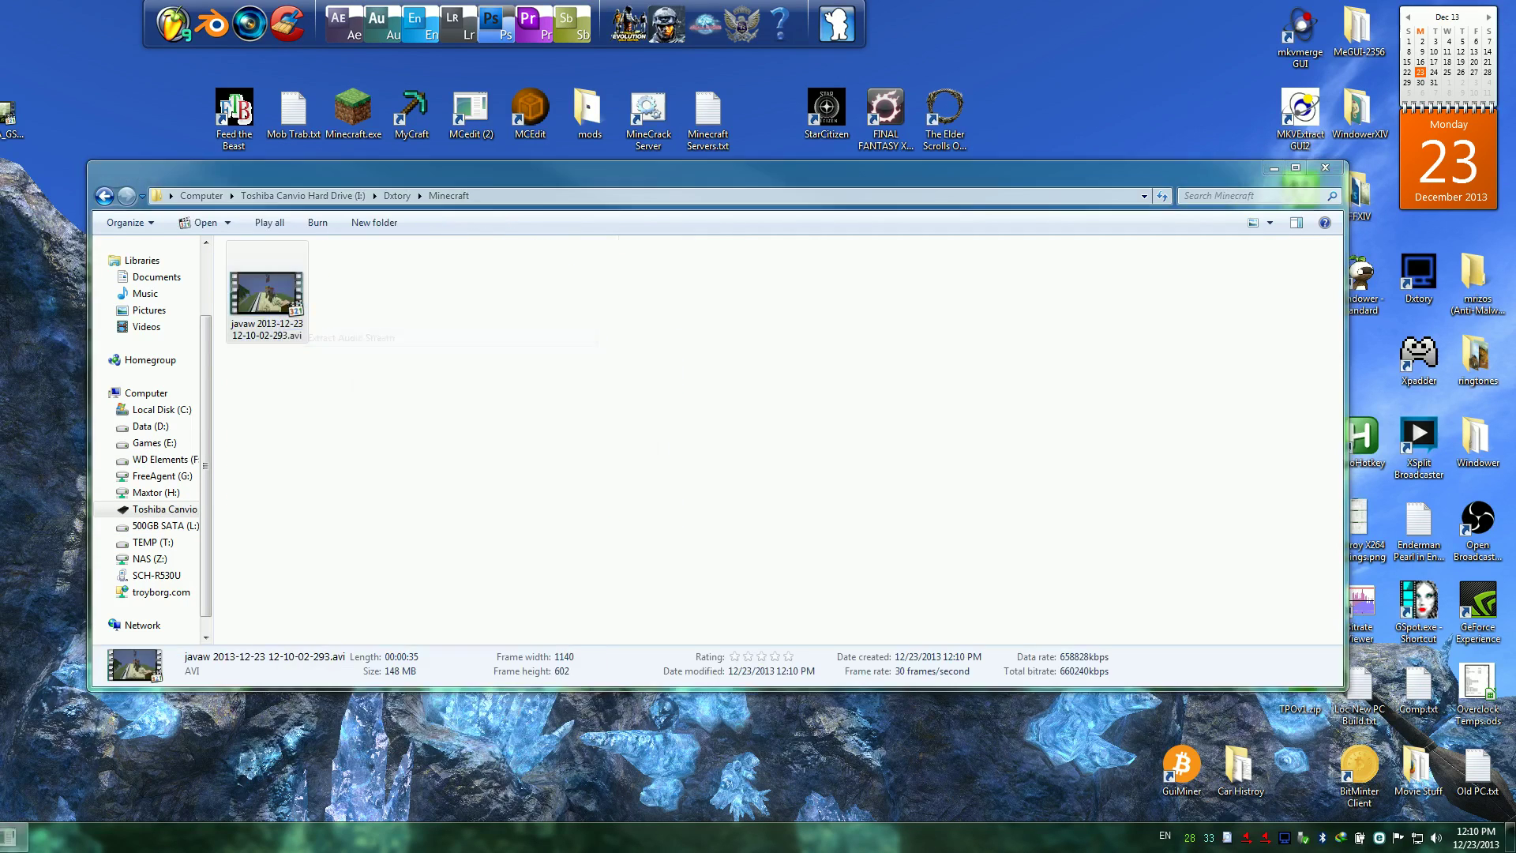
left_click(521, 442)
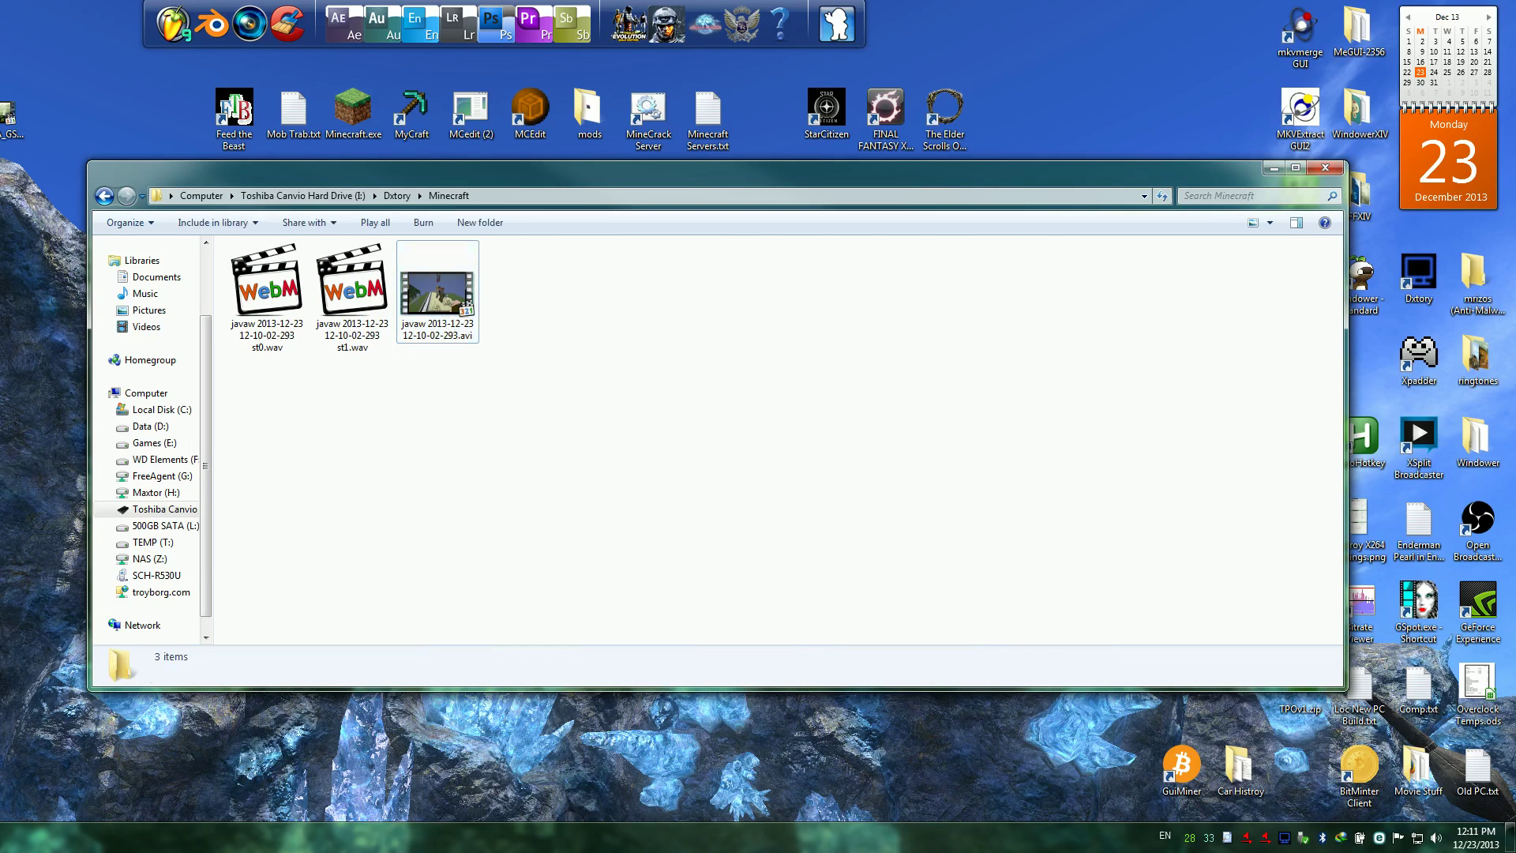
Restore Dxtory, compare its settings for audio tracks 1 and 2, and minimize it
double_click(1284, 839)
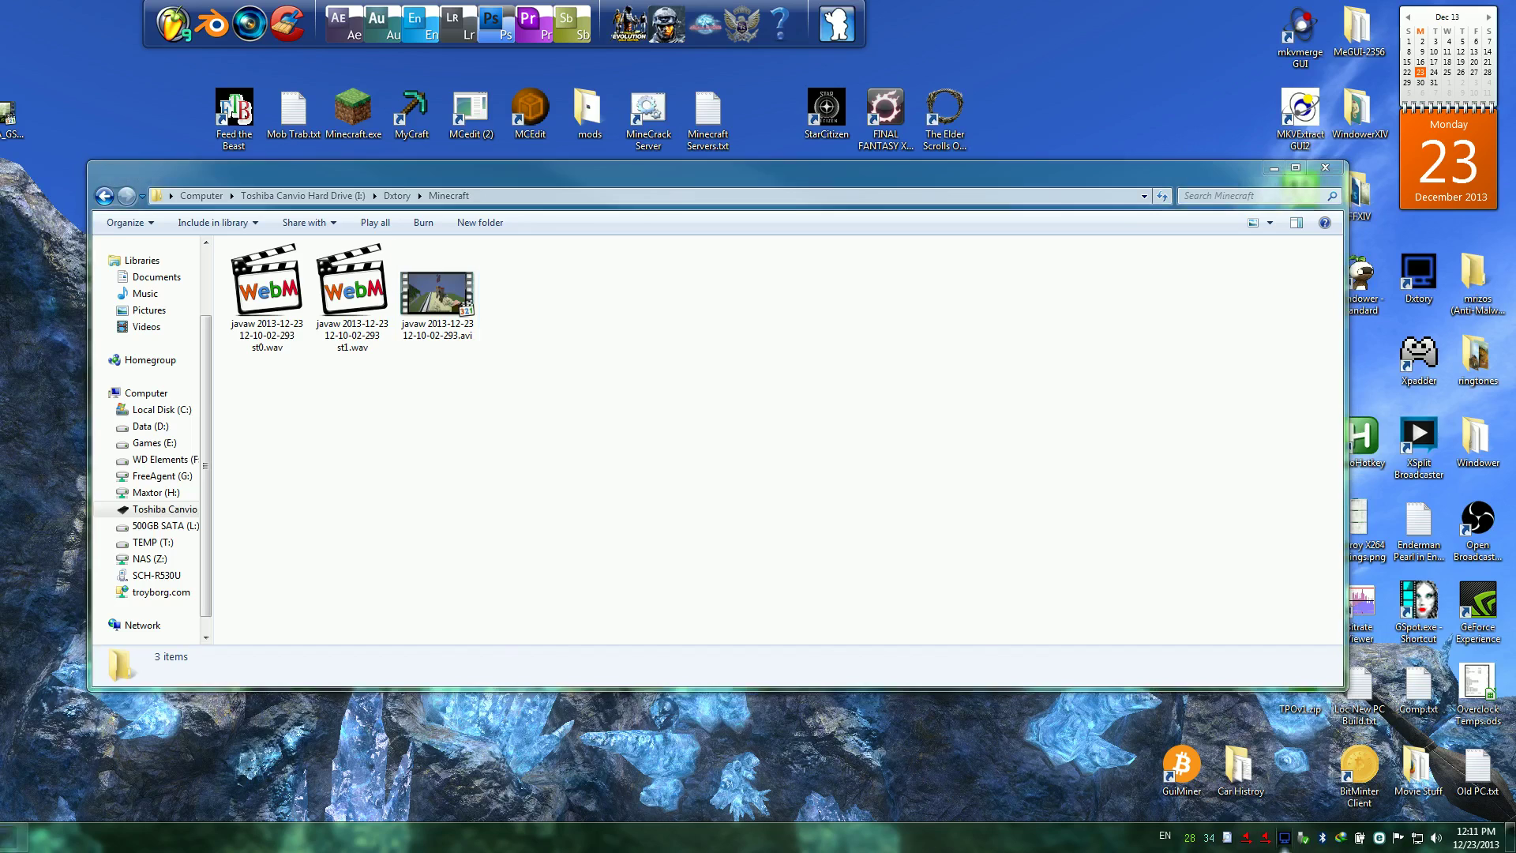
left_click(396, 304)
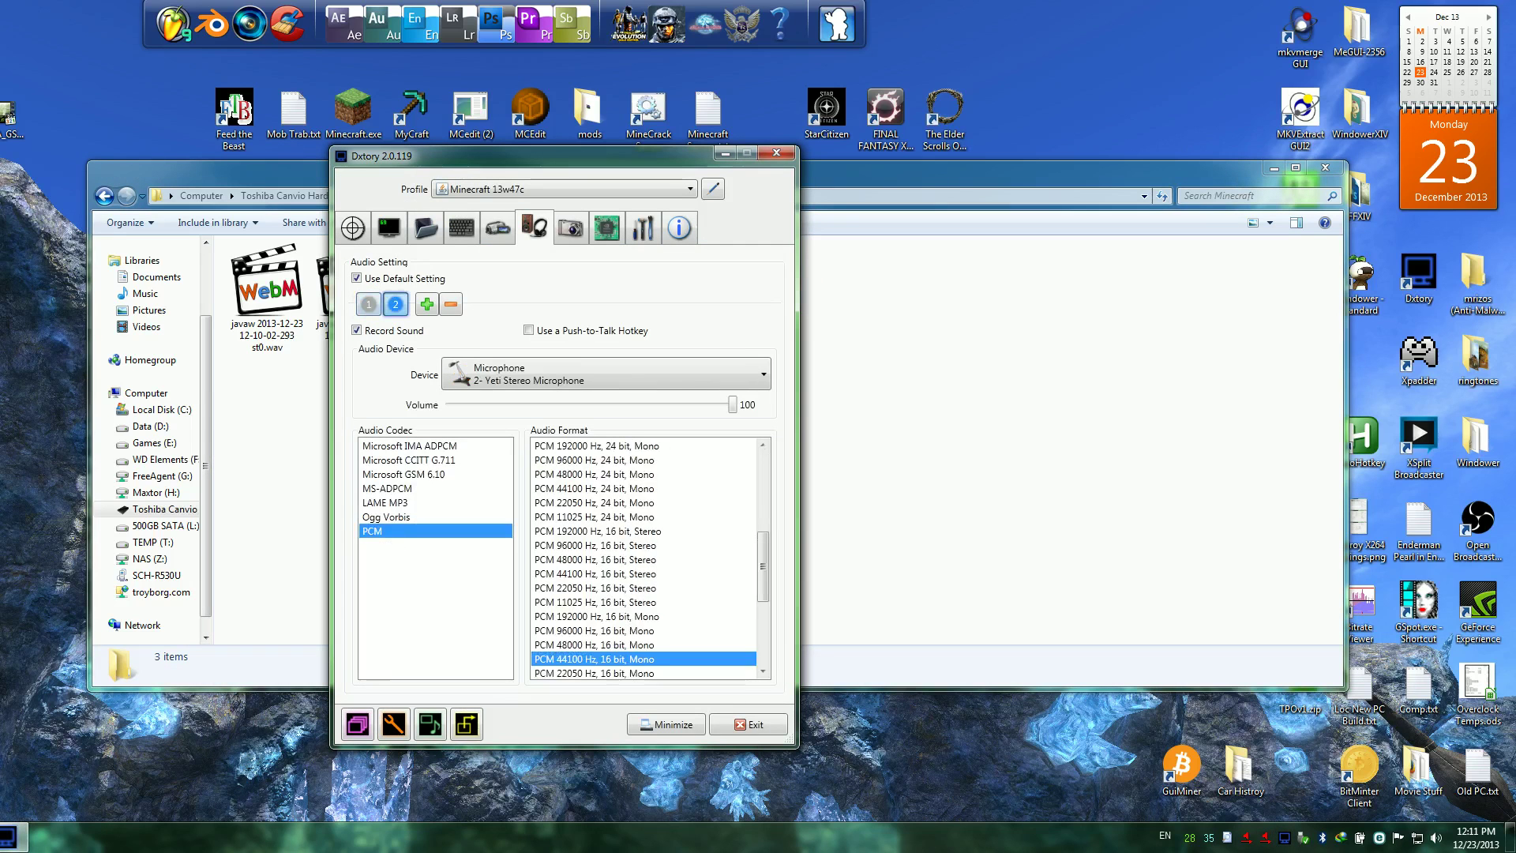
left_click(369, 304)
left_click(395, 304)
left_click(725, 154)
Point out the extracted st0 and st1 WAV files, and launch Adobe Audition
left_click(268, 296)
left_click(352, 296)
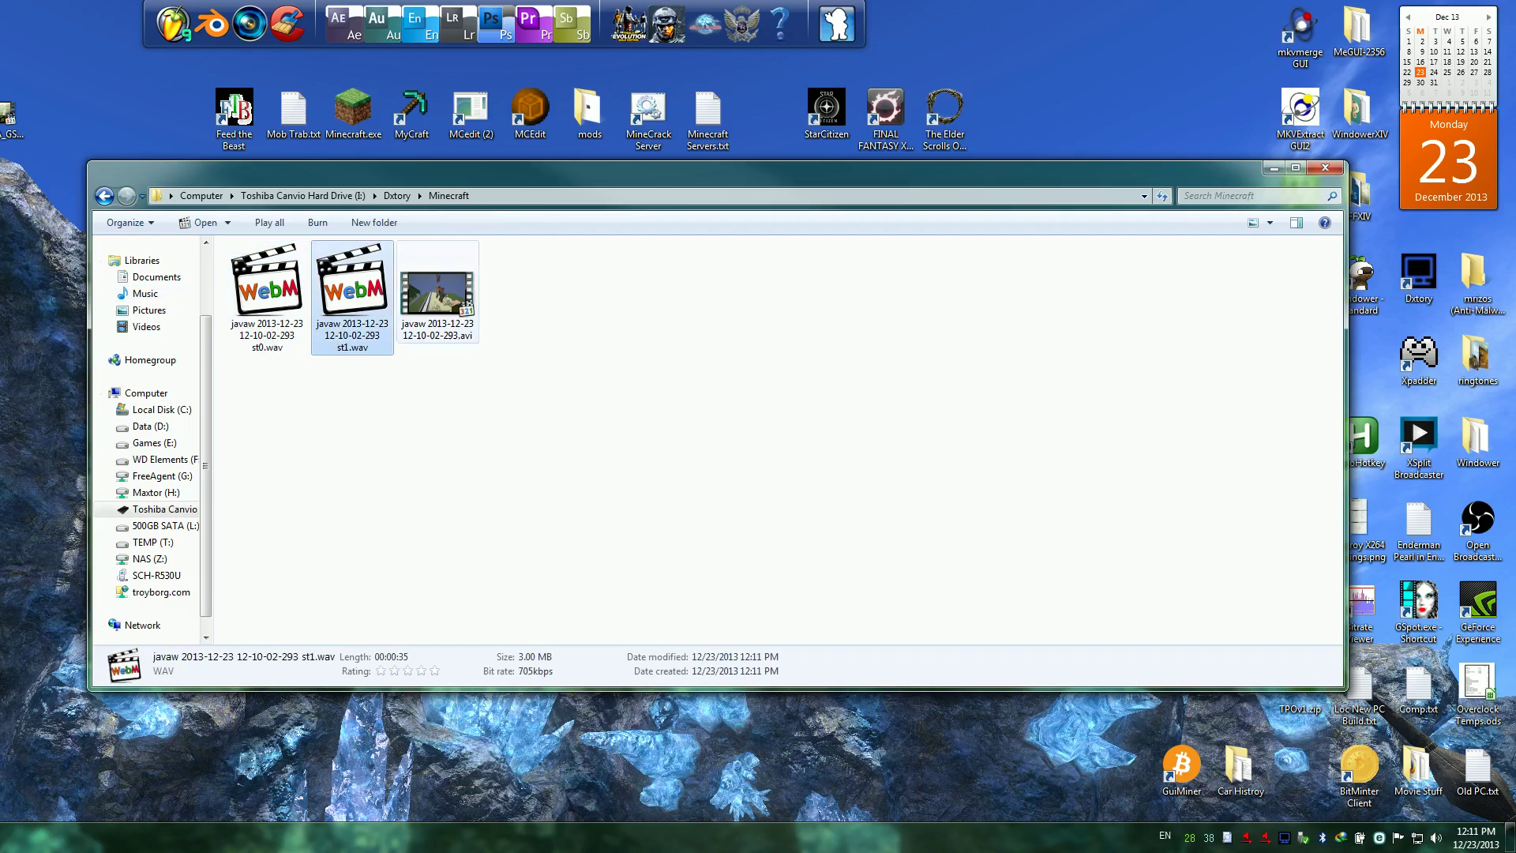
left_click(377, 465)
left_click(376, 24)
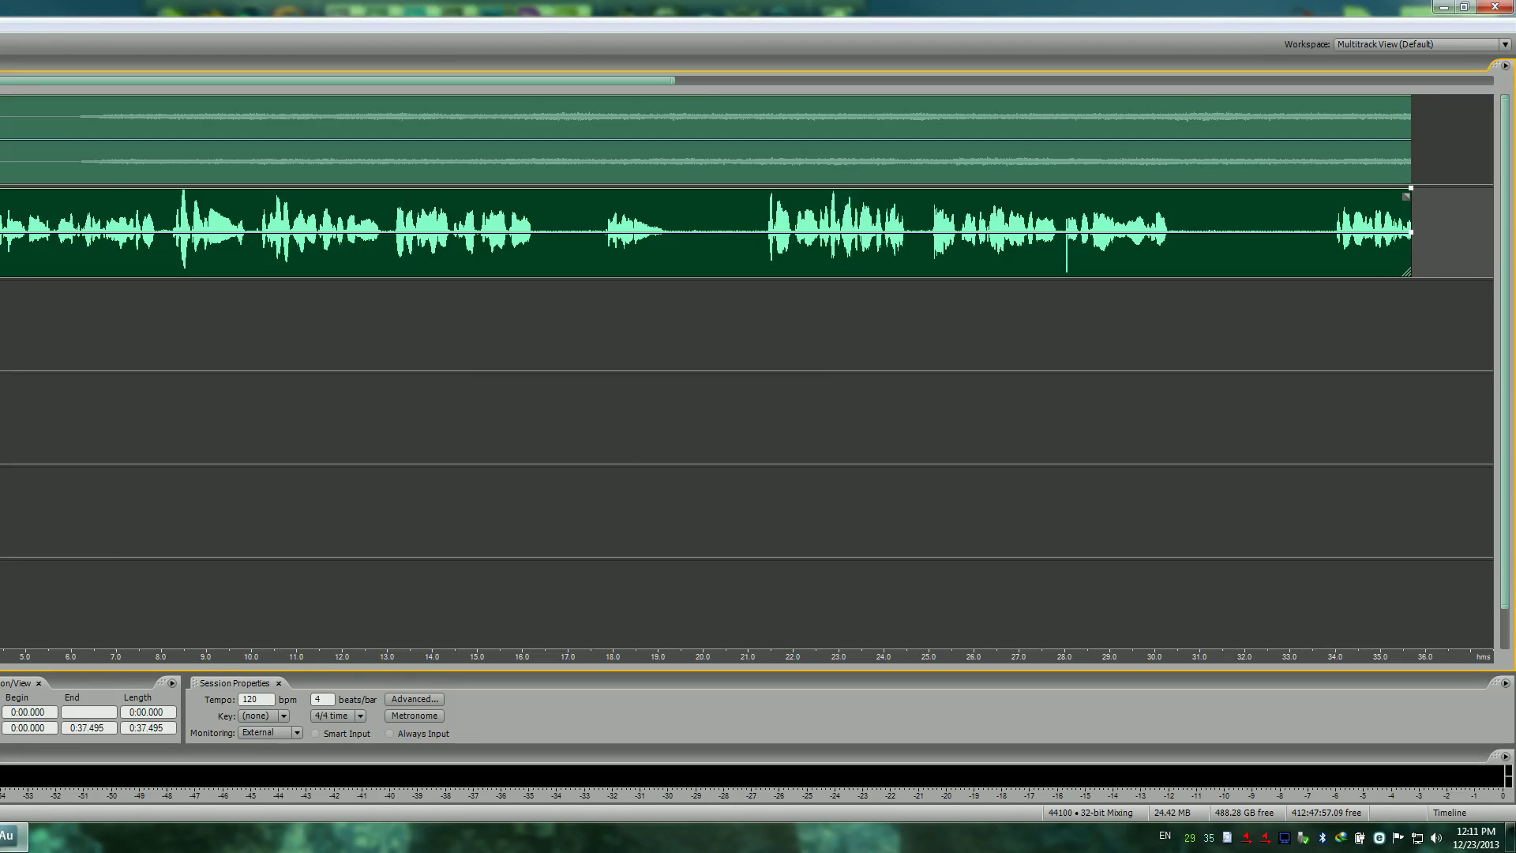
Duplicate the st1 voice clip onto the third track and align the copy with the original on the second track
left_click_drag(0, 326, 34, 325)
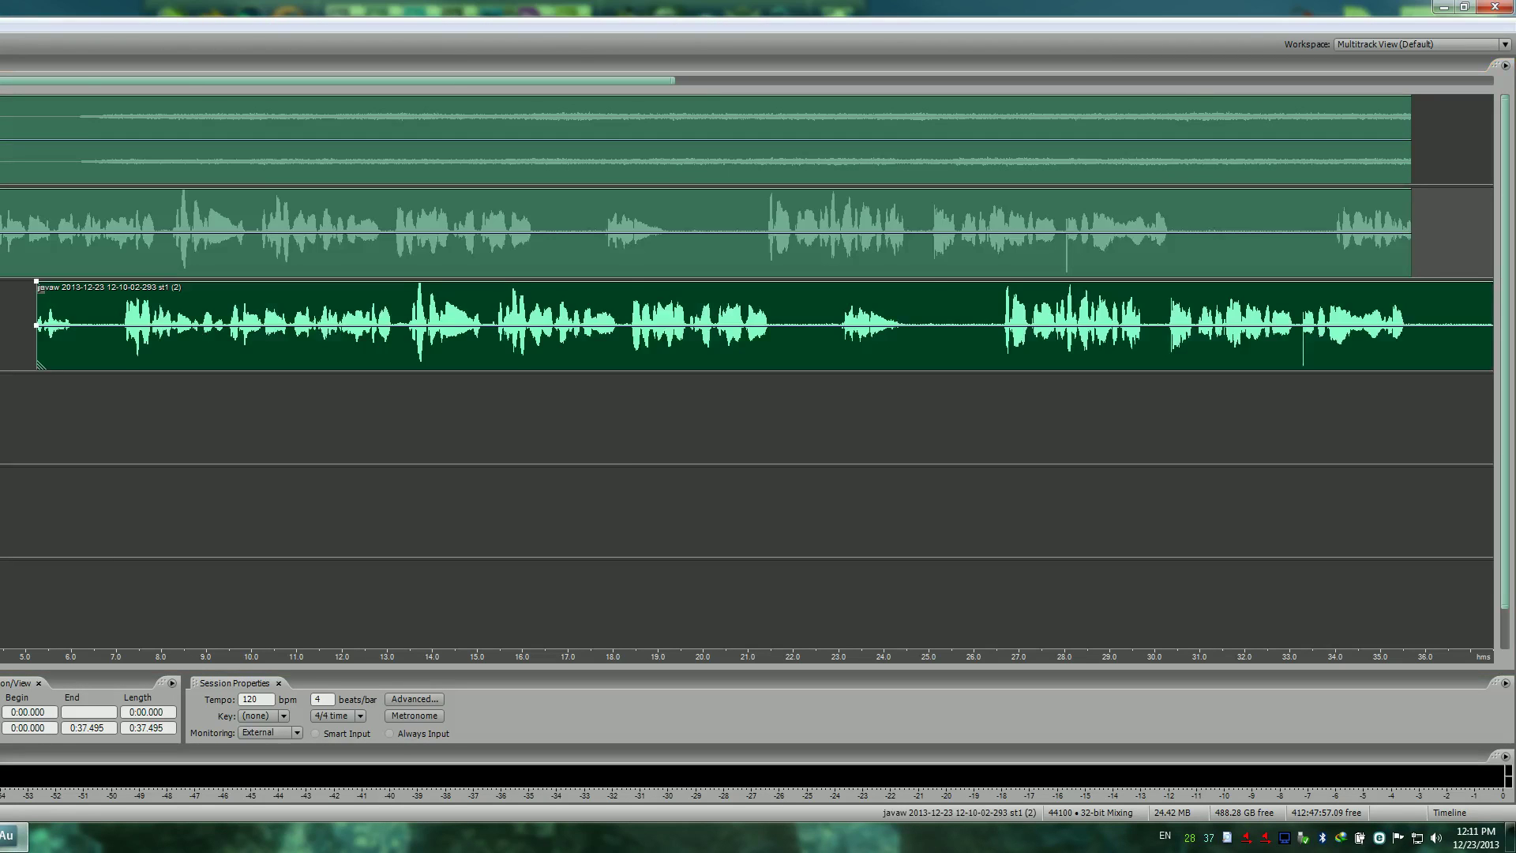
left_click_drag(182, 325, 16, 325)
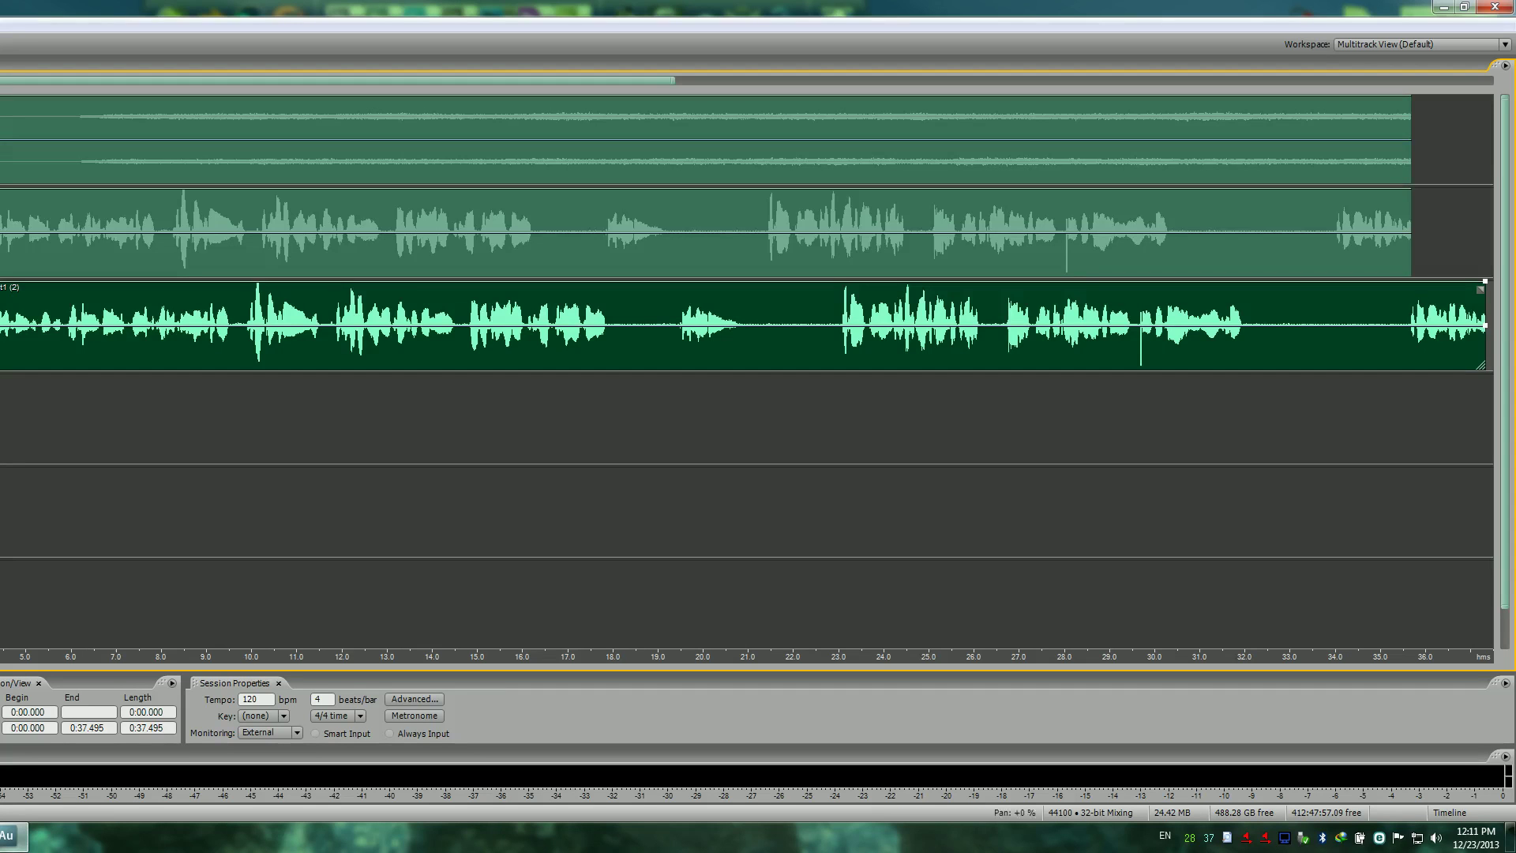
key("ctrl+z")
key("ctrl+z")
key("ctrl+z")
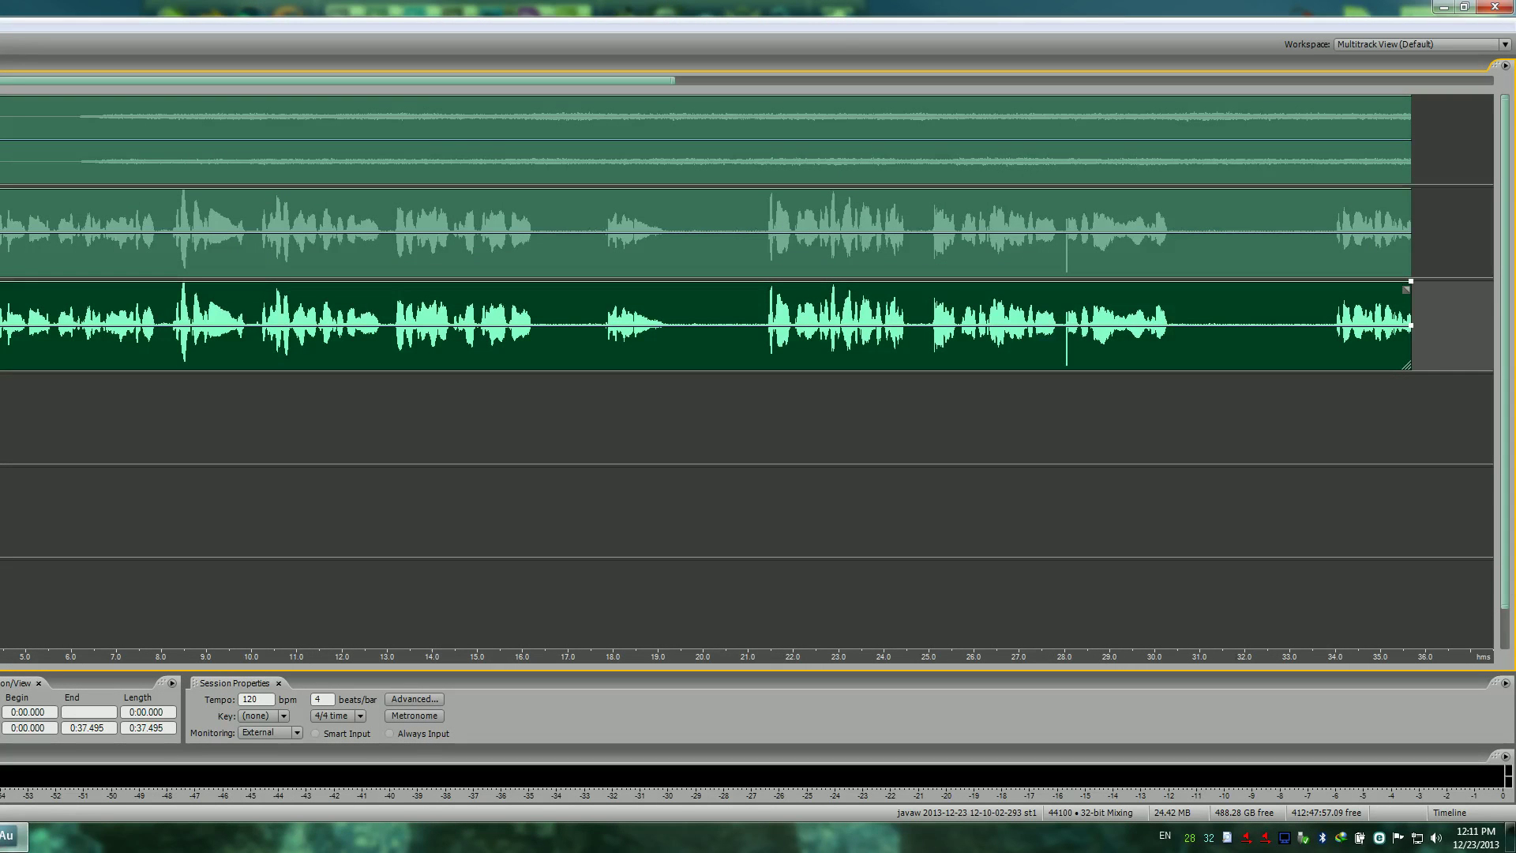
Add Hard Limiting with the Limit to -.1dB preset to the third track, and add Hard Limiting to the second track
left_click(746, 419)
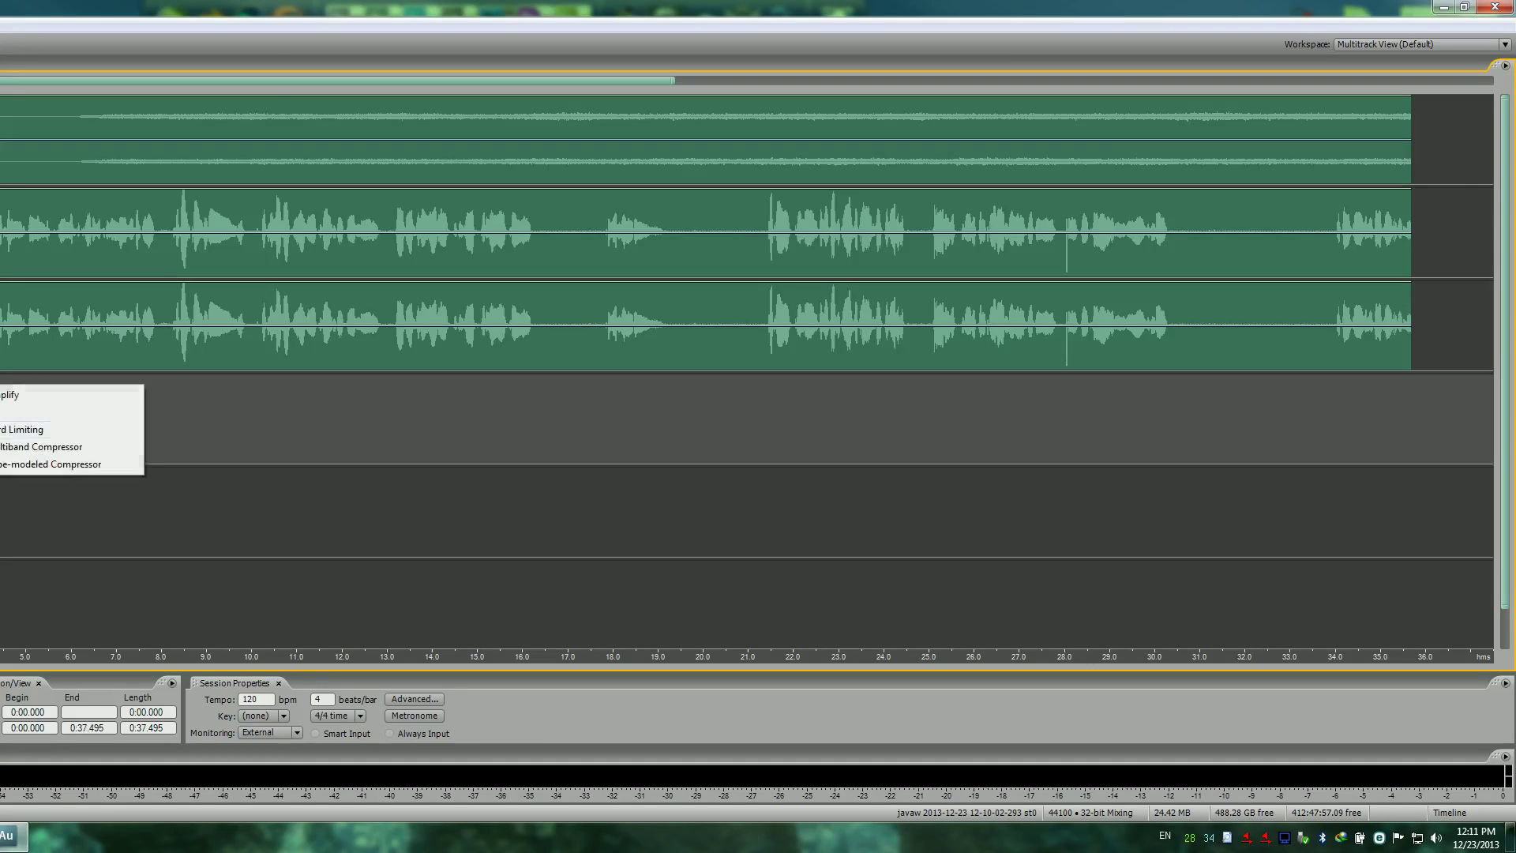
left_click(19, 431)
left_click(111, 273)
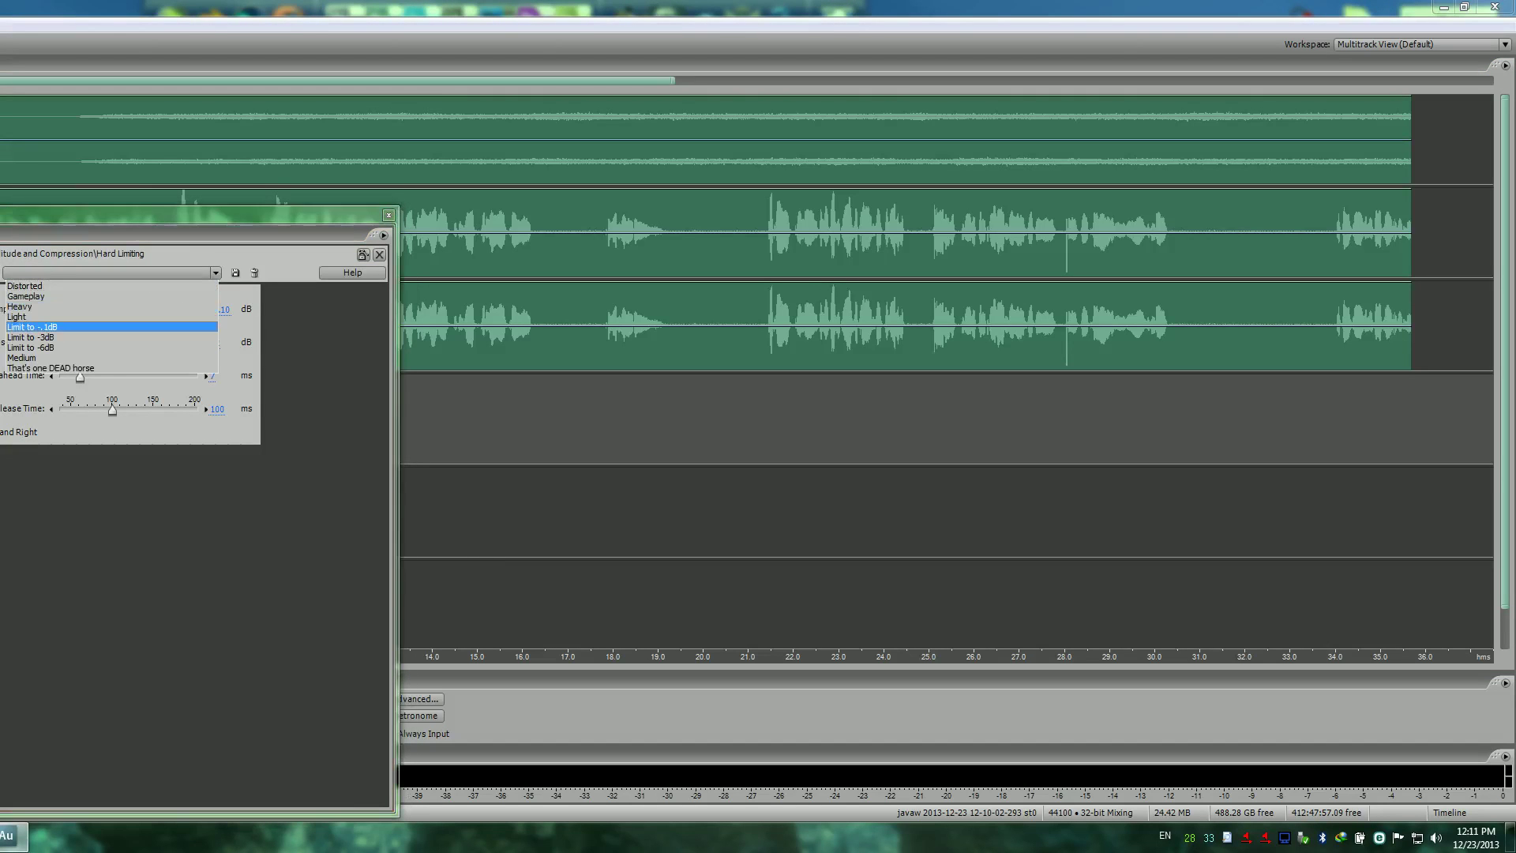
left_click(79, 327)
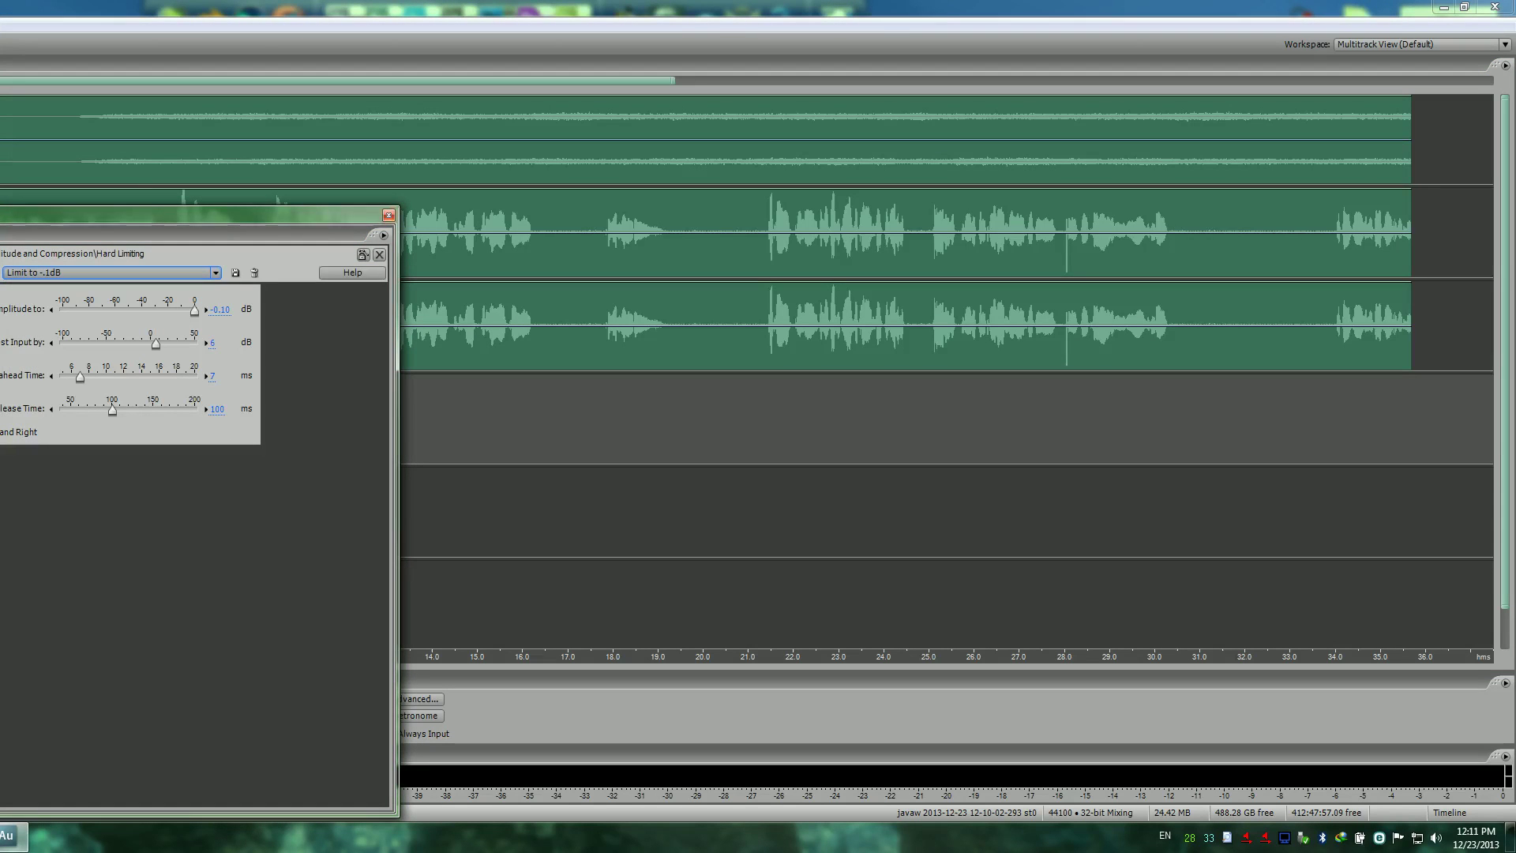
left_click(388, 215)
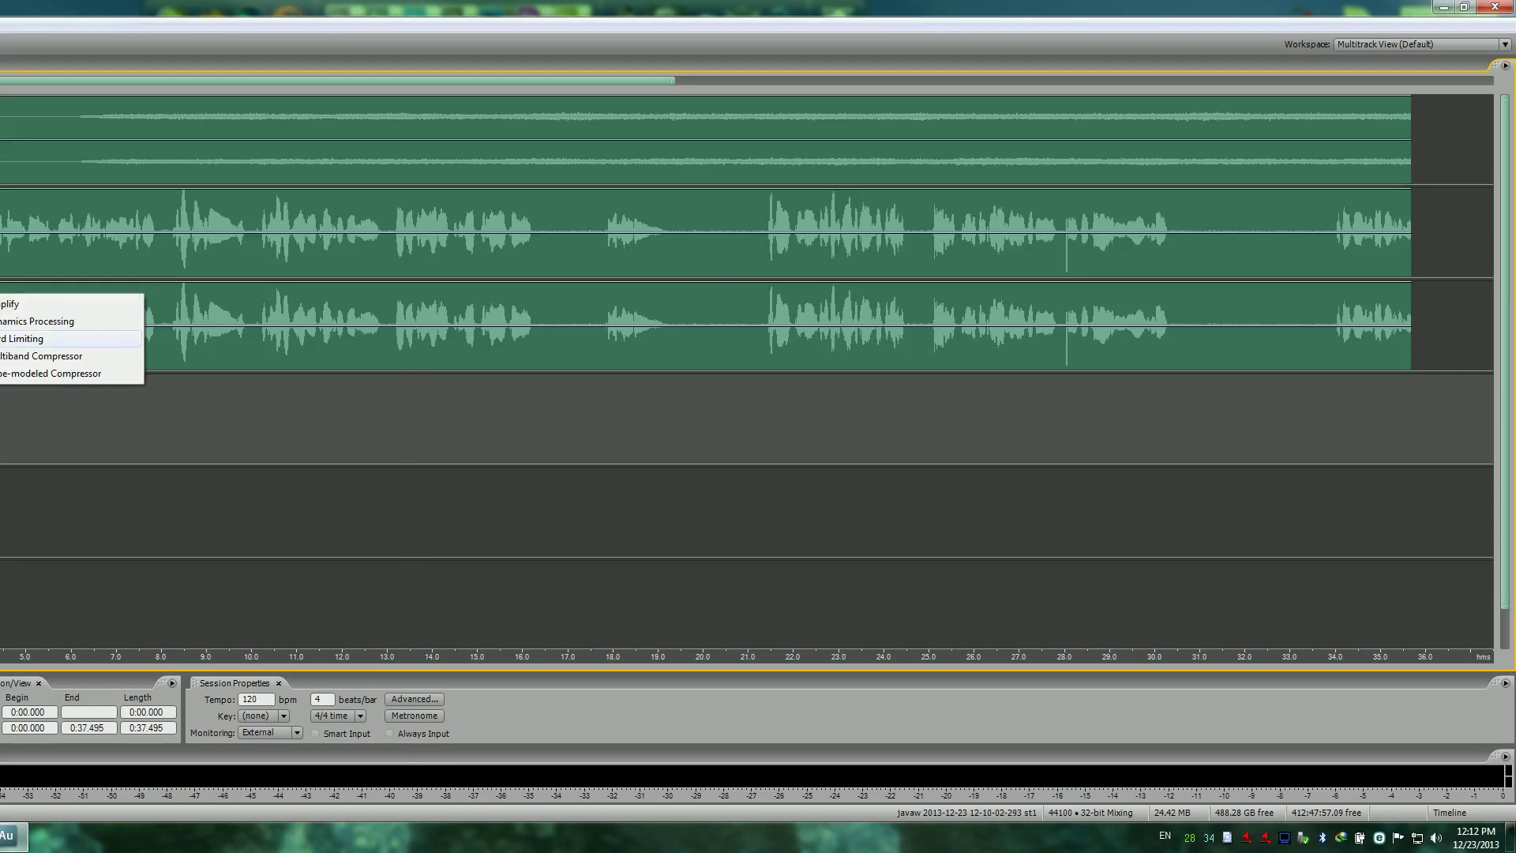
left_click(32, 338)
left_click(389, 214)
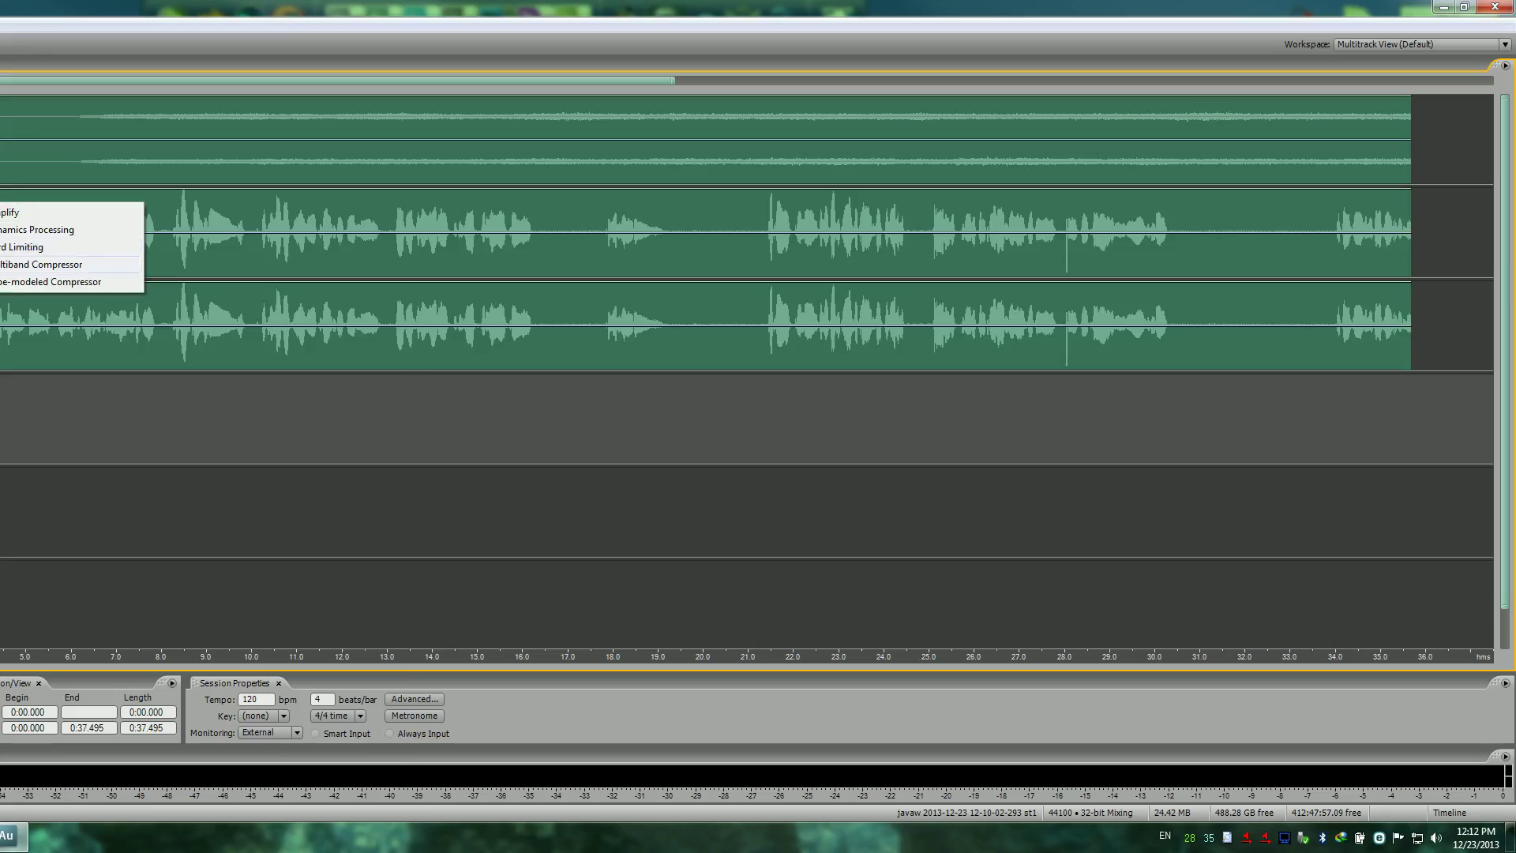
Add Hard Limiting to the first track with the Gameplay preset and close the effect window
left_click(32, 247)
left_click(111, 272)
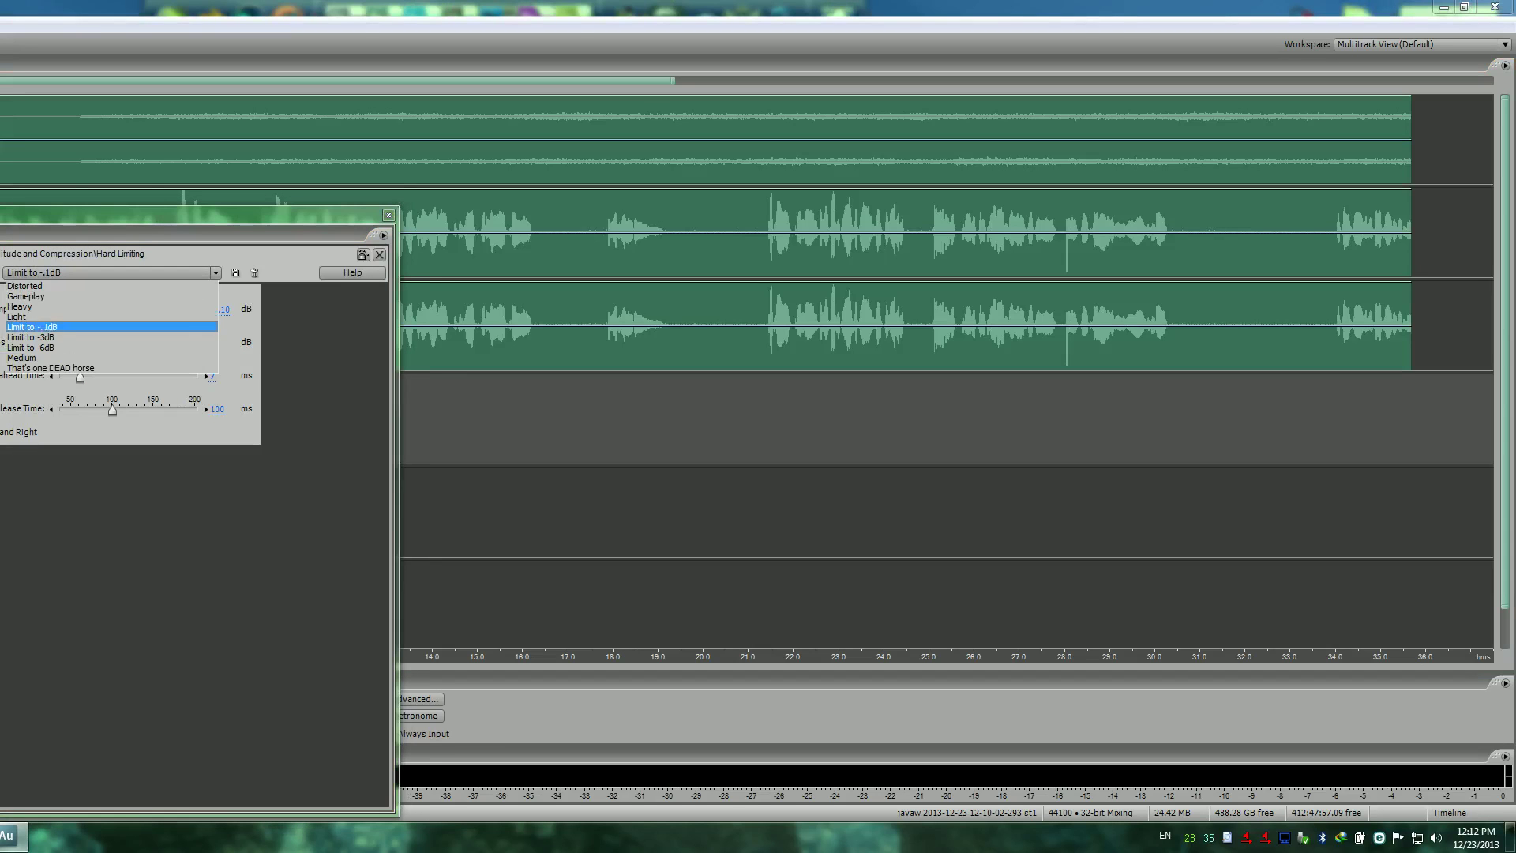
left_click(94, 295)
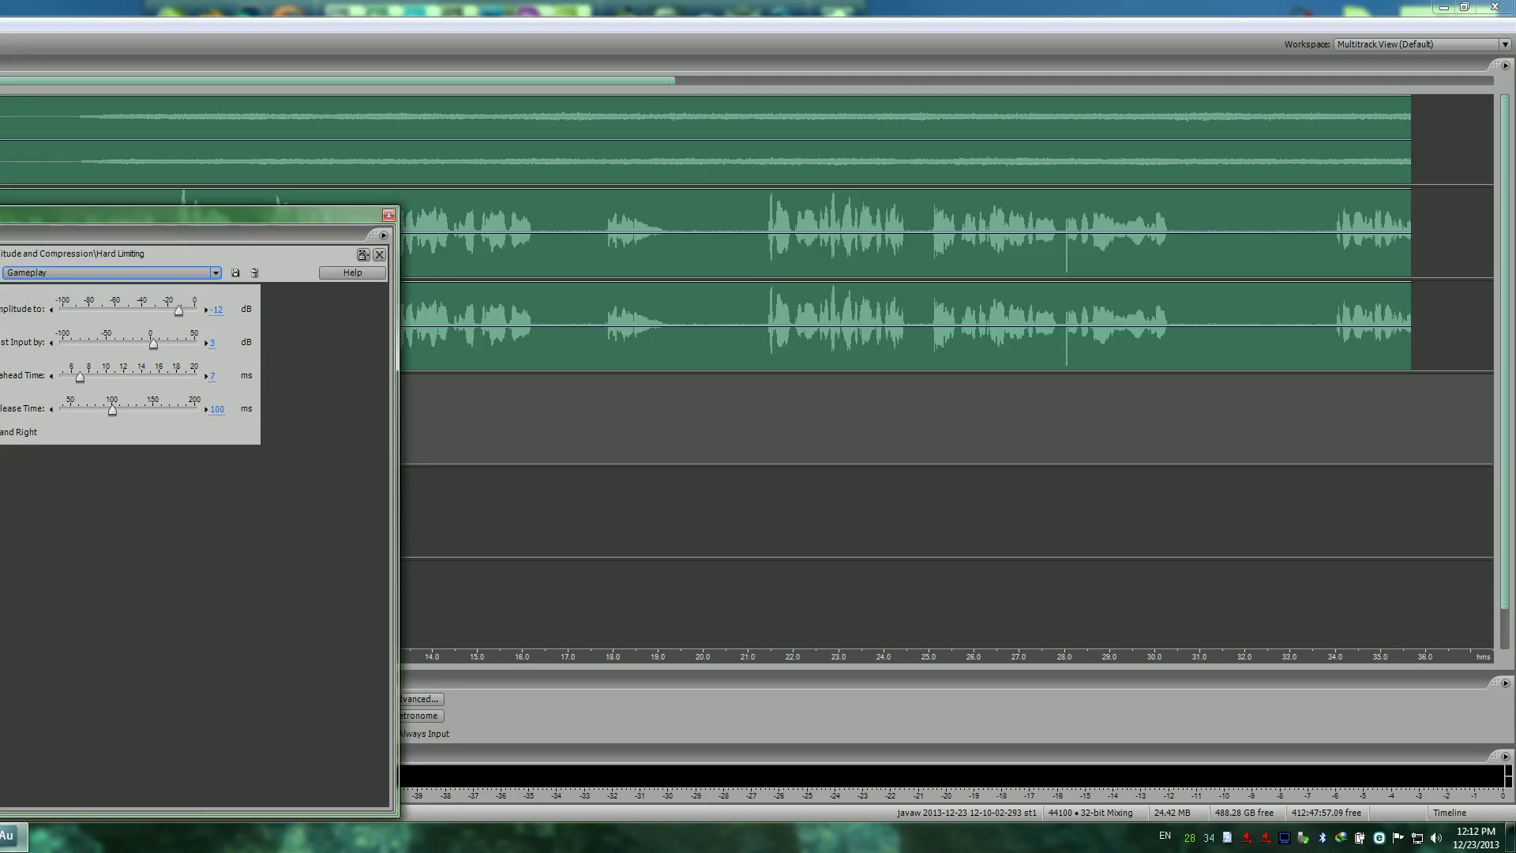
left_click(389, 215)
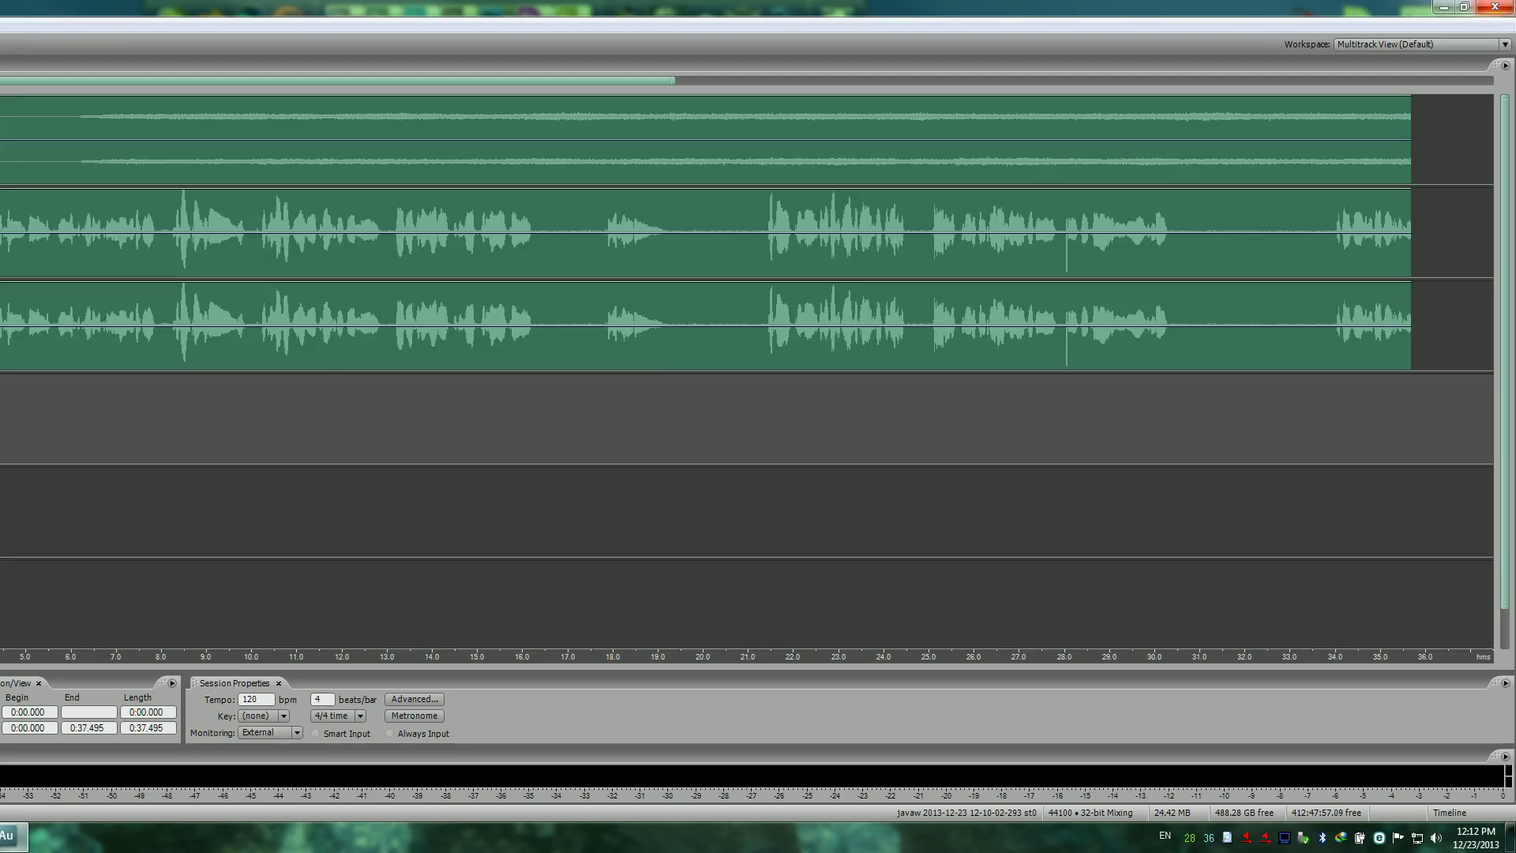
Close Adobe Audition without saving the session
left_click(1495, 7)
left_click(569, 443)
left_click(505, 442)
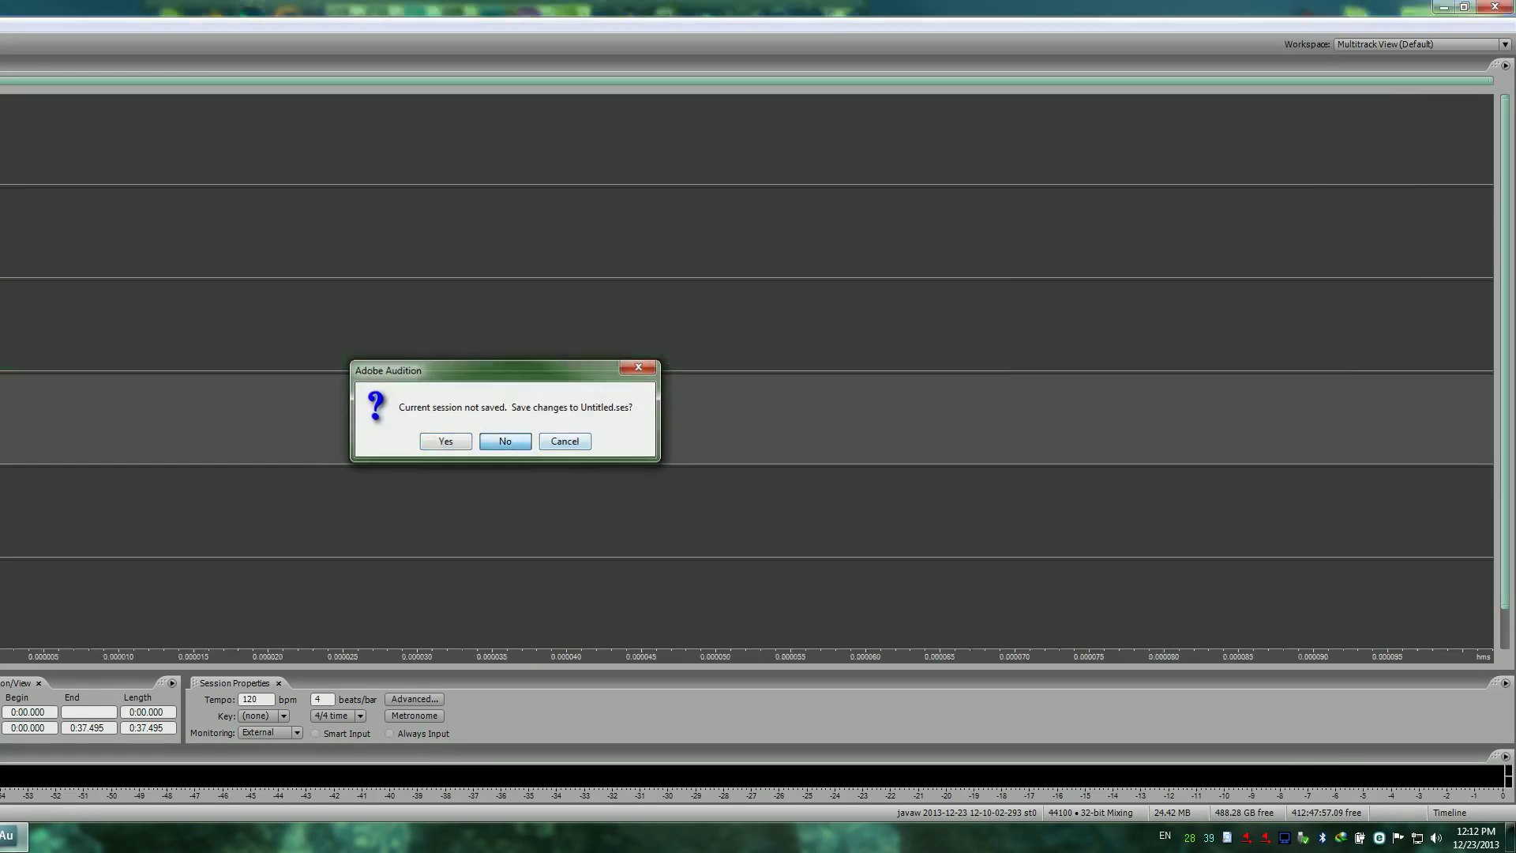
key("n")
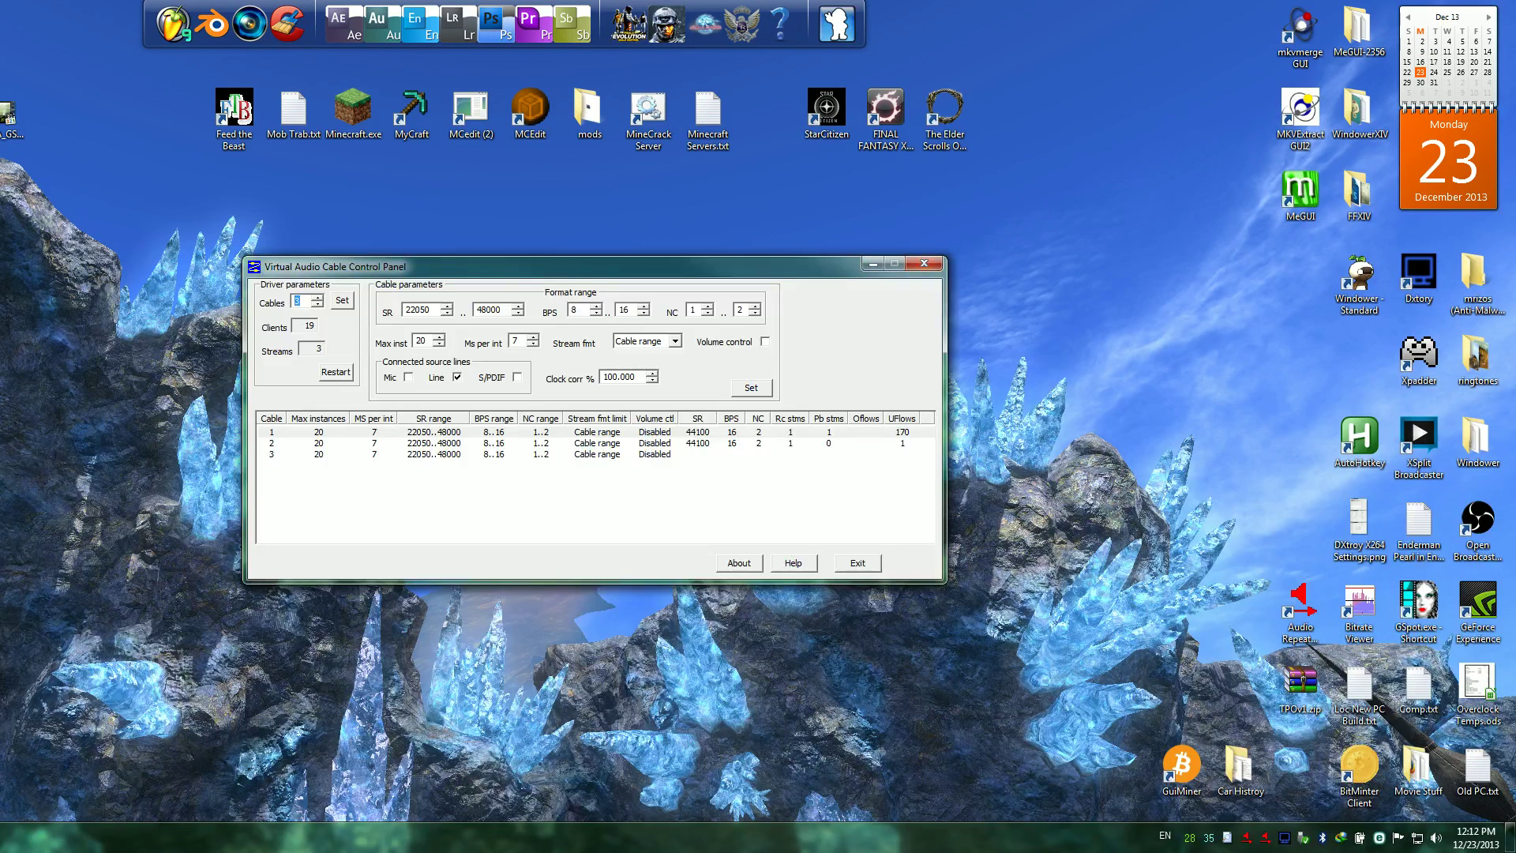
Point out the number of cables in the Virtual Audio Cable Control Panel and minimize it
left_click(301, 301)
left_click(872, 264)
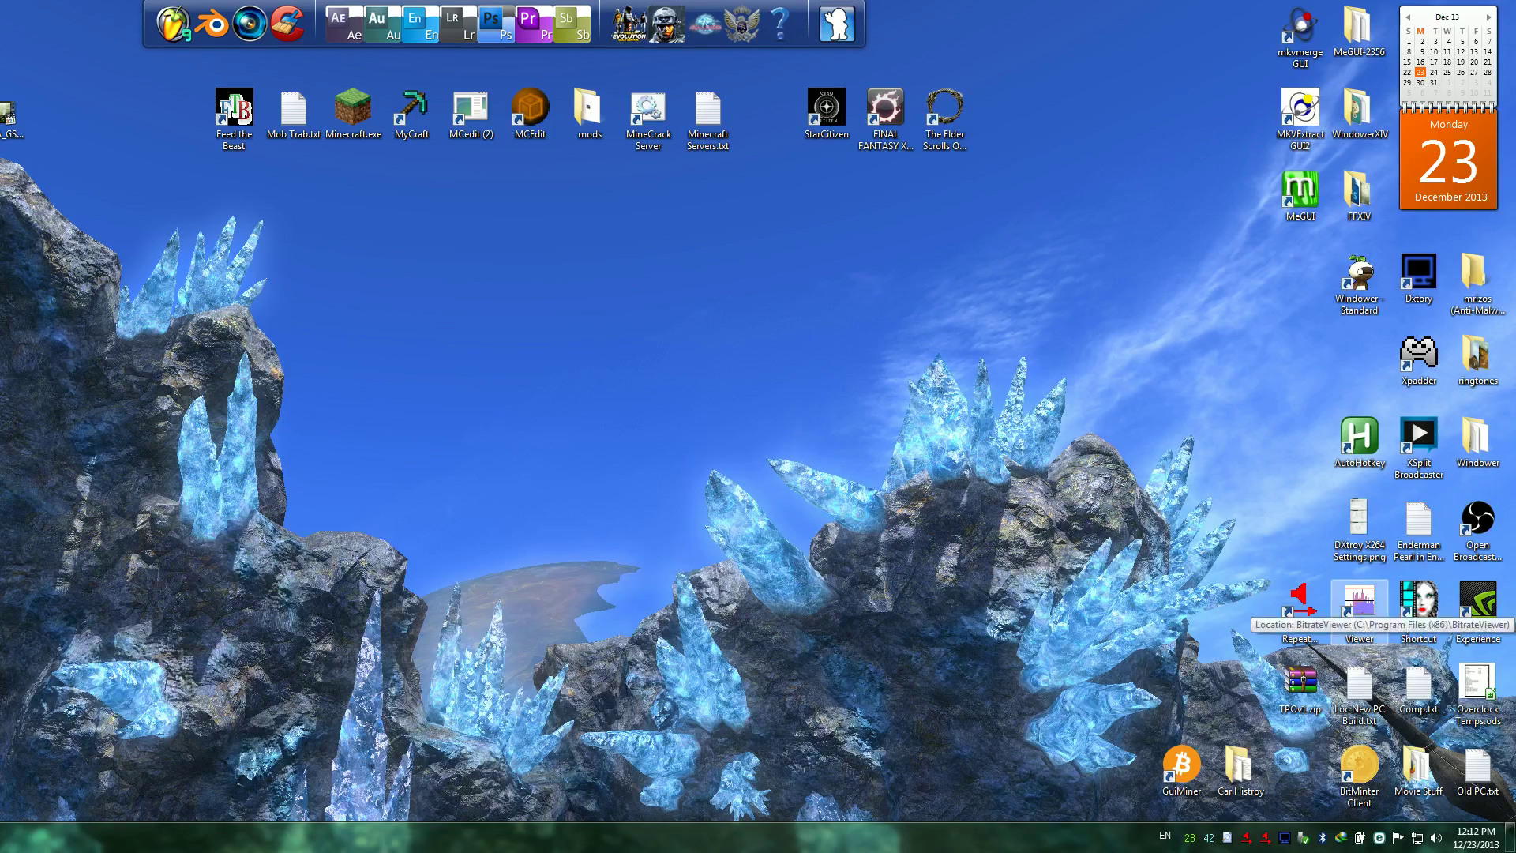
Open two Audio Repeater instances and set the first one's wave input to Microphone (2- Yeti Stereo Micr)
double_click(1301, 612)
double_click(1300, 612)
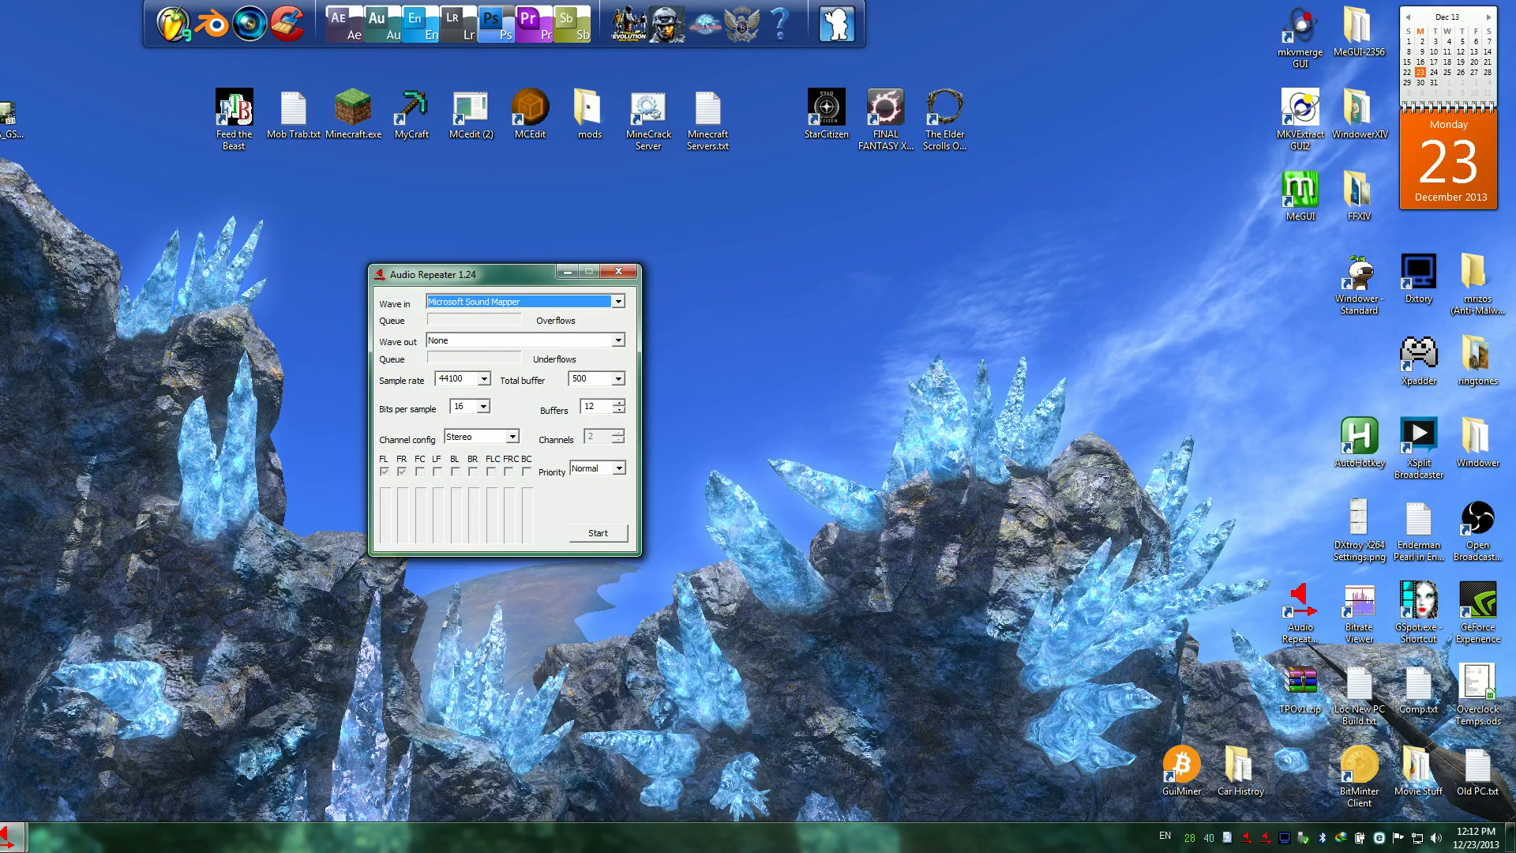
left_click(618, 302)
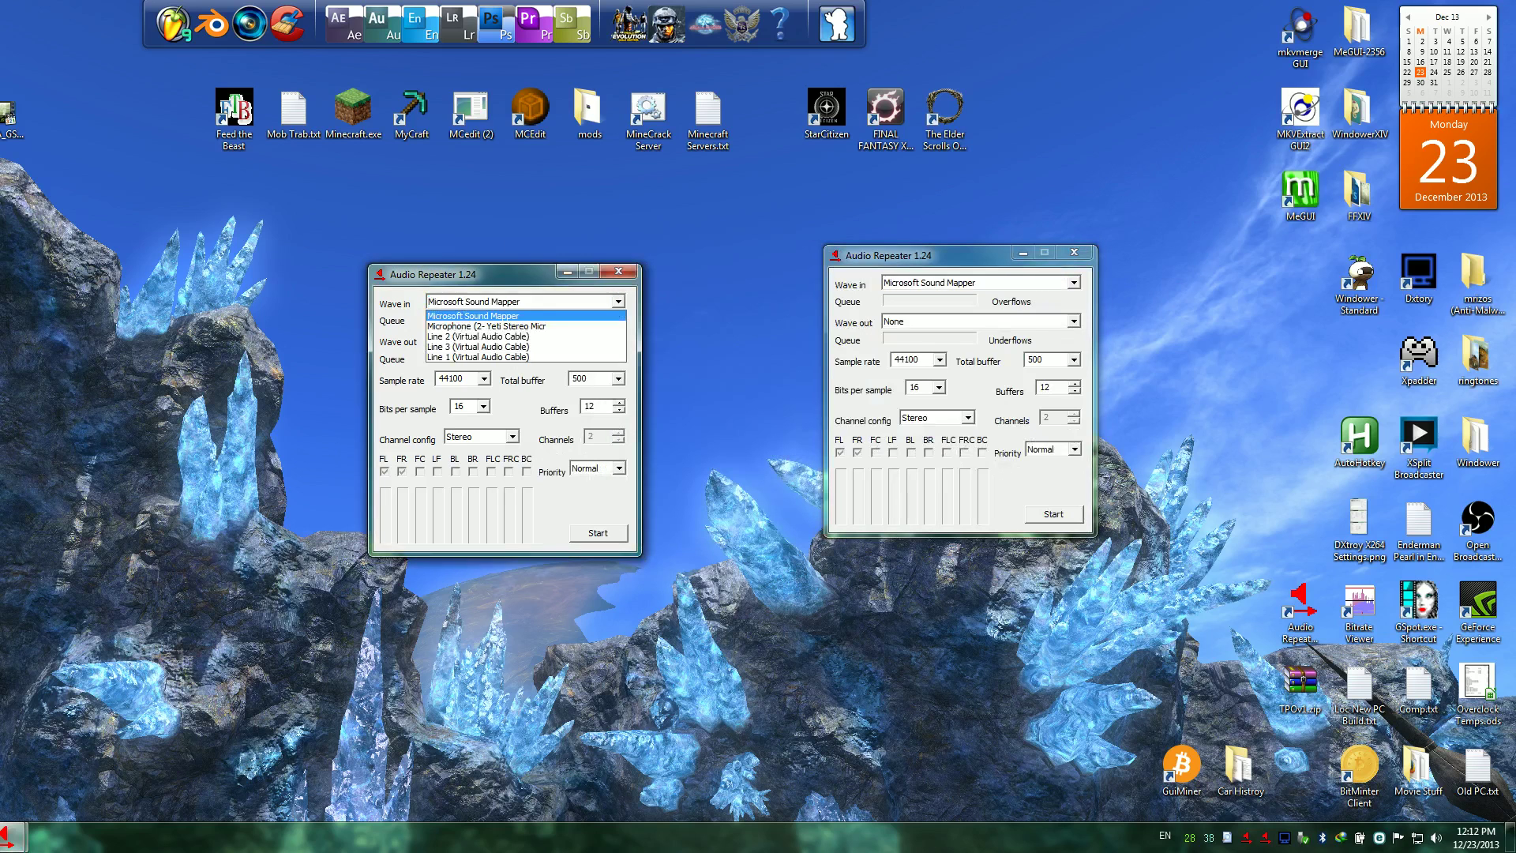
left_click(537, 325)
Set the first Audio Repeater's wave output to Line 3 (Virtual Audio Cable)
key("Tab")
key("alt+Down")
key("Down")
key("Down")
key("Down")
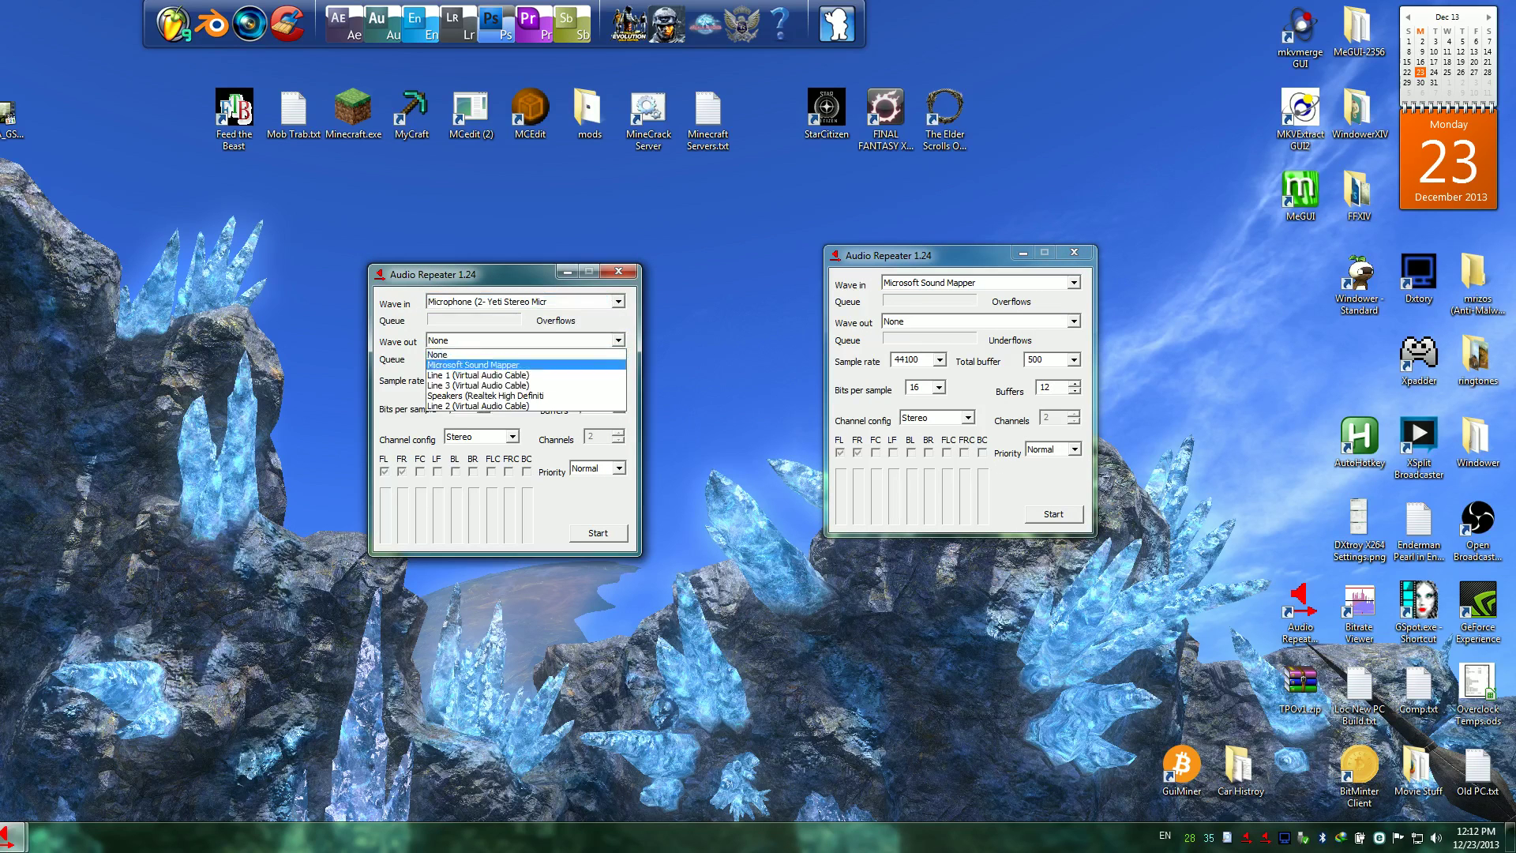
key("Return")
Switch to the second Audio Repeater and set its wave input to Line 2 (Virtual Audio Cable)
key("alt+Tab")
key("alt+Down")
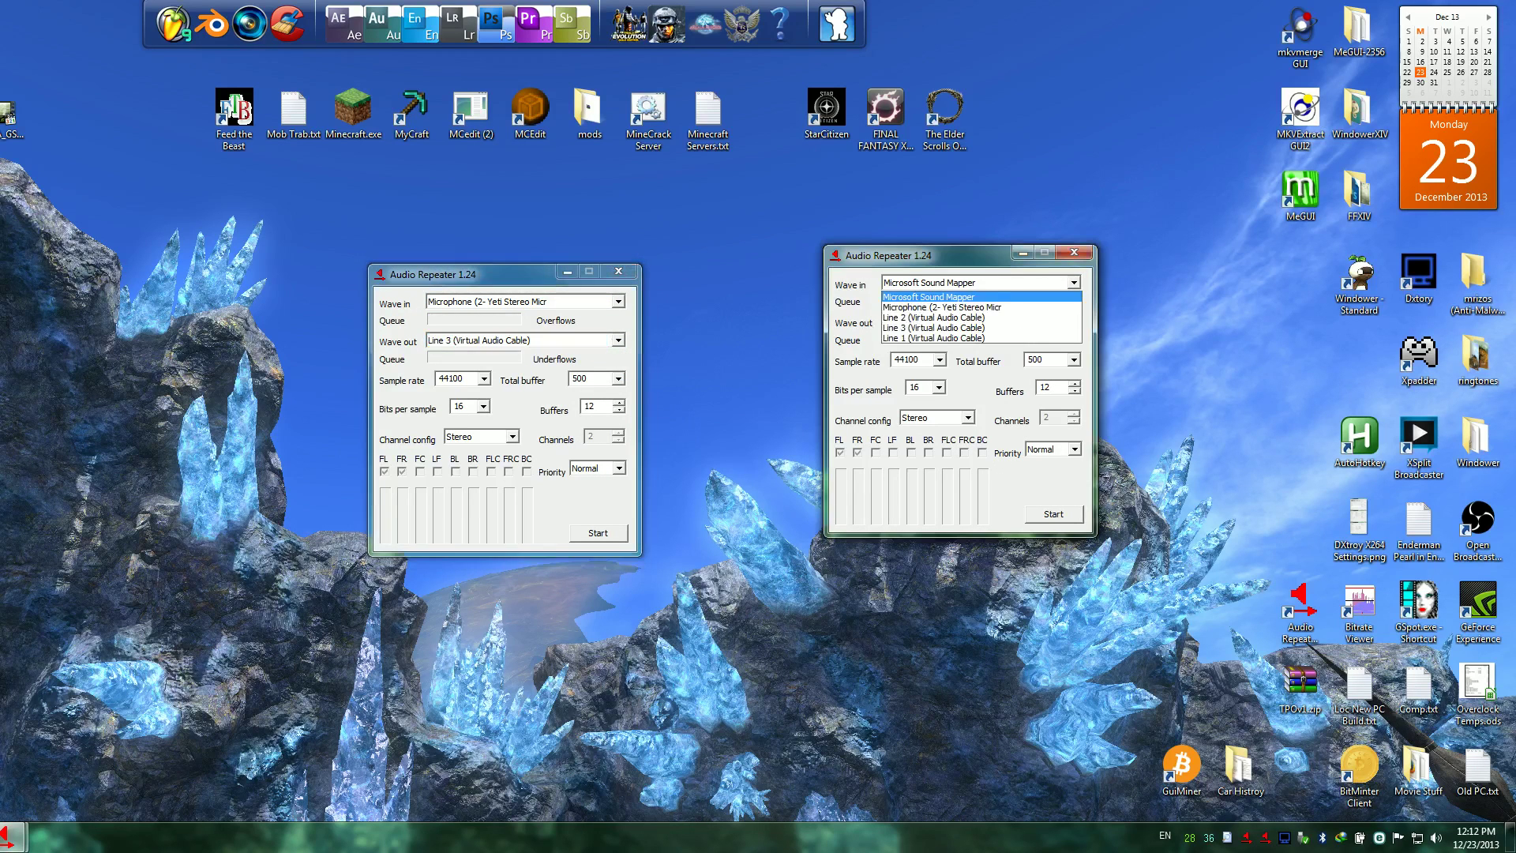
key("Down")
key("Return")
Set the second Audio Repeater's wave output to Line 3 (Virtual Audio Cable)
key("Tab")
key("alt+Down")
key("Down")
key("Down")
key("Down")
key("Down")
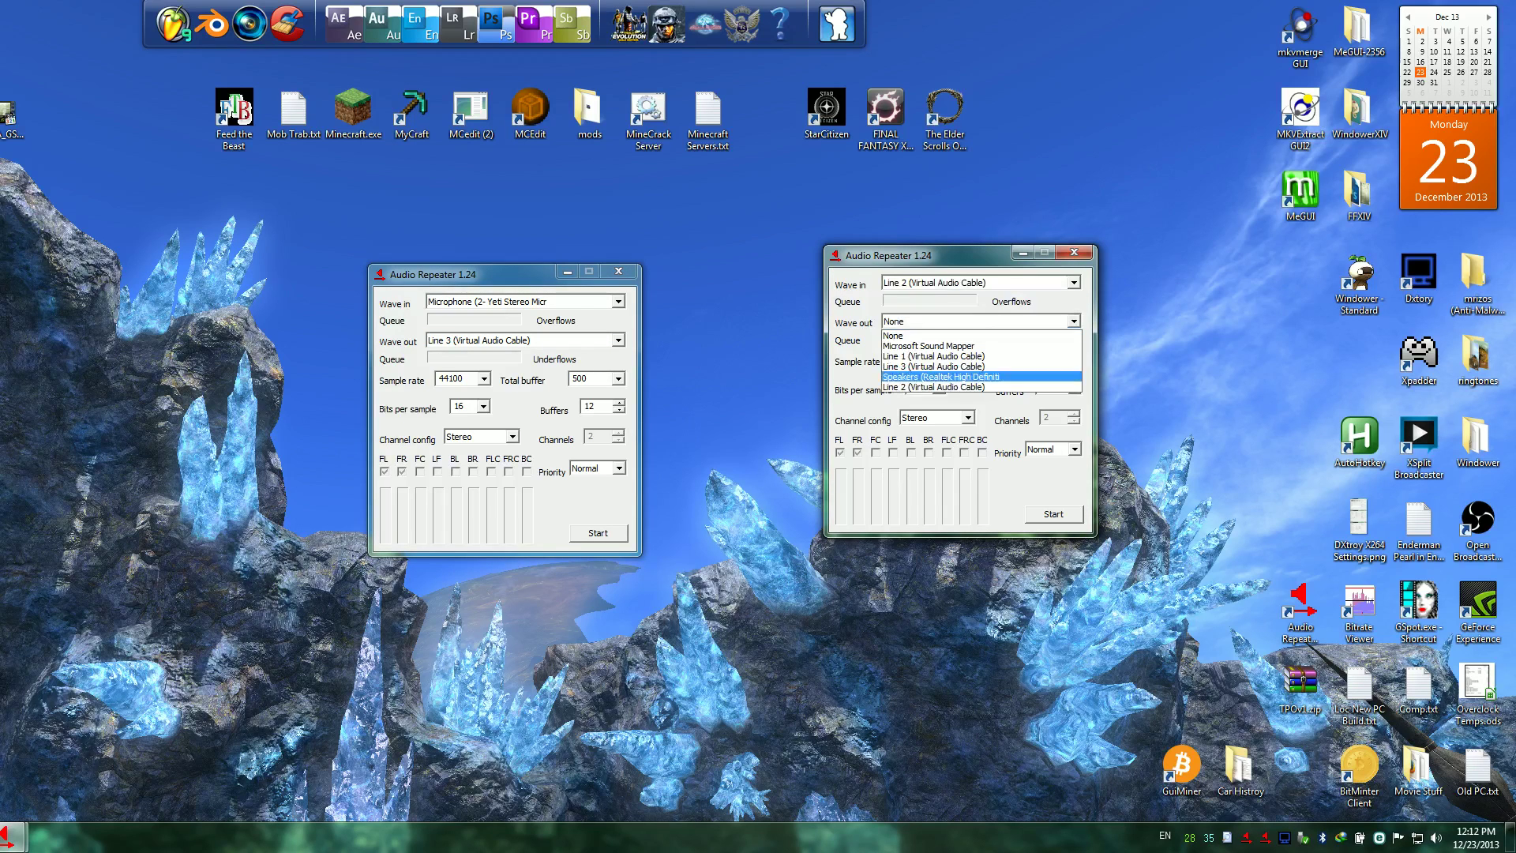
key("Up")
key("Up")
key("Up")
key("Down")
key("Down")
key("Down")
key("Down")
key("Up")
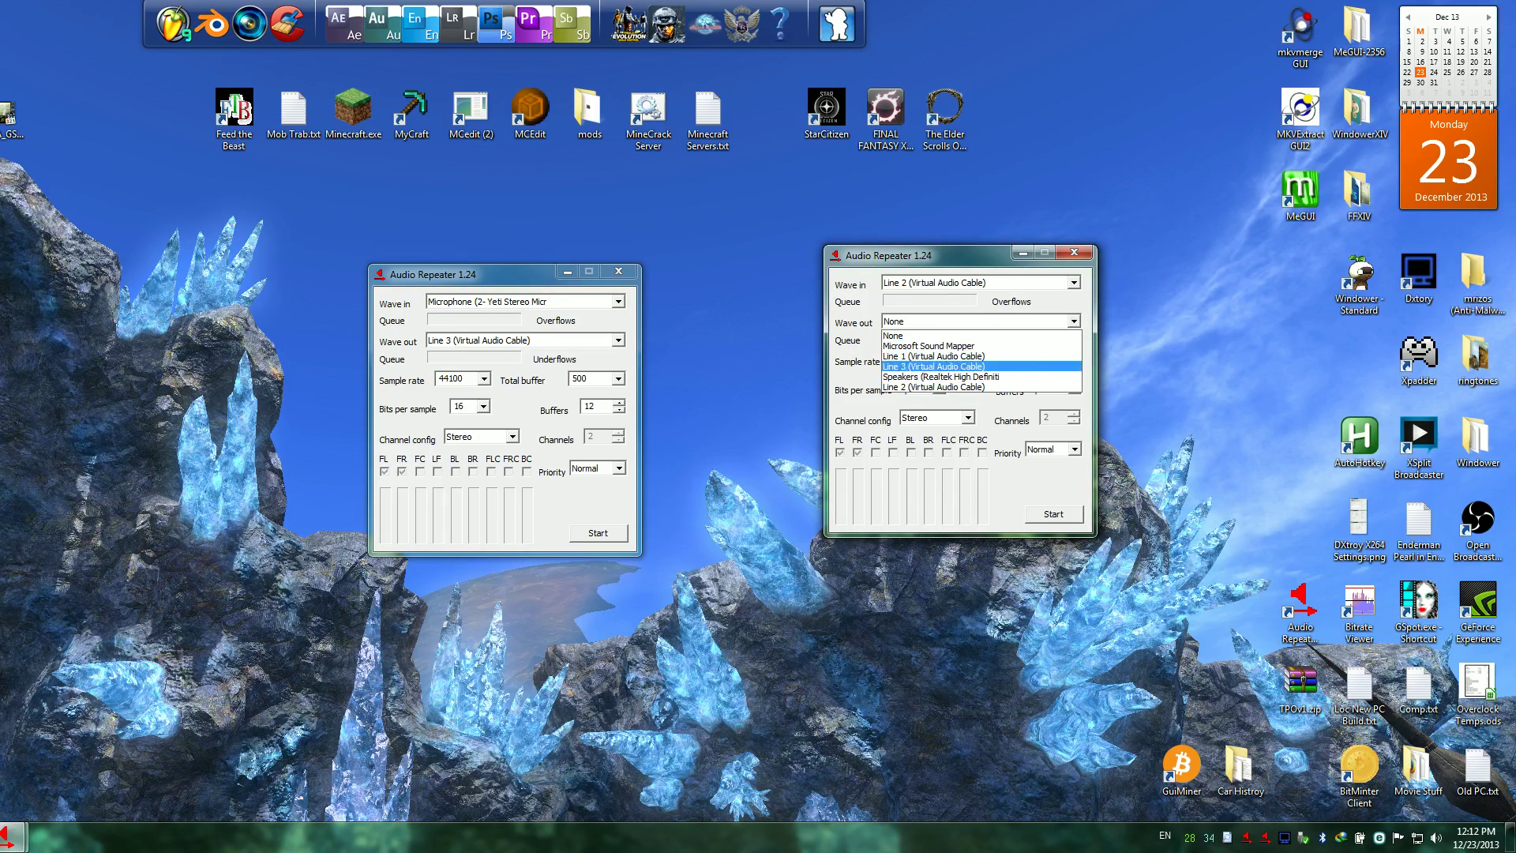
key("Return")
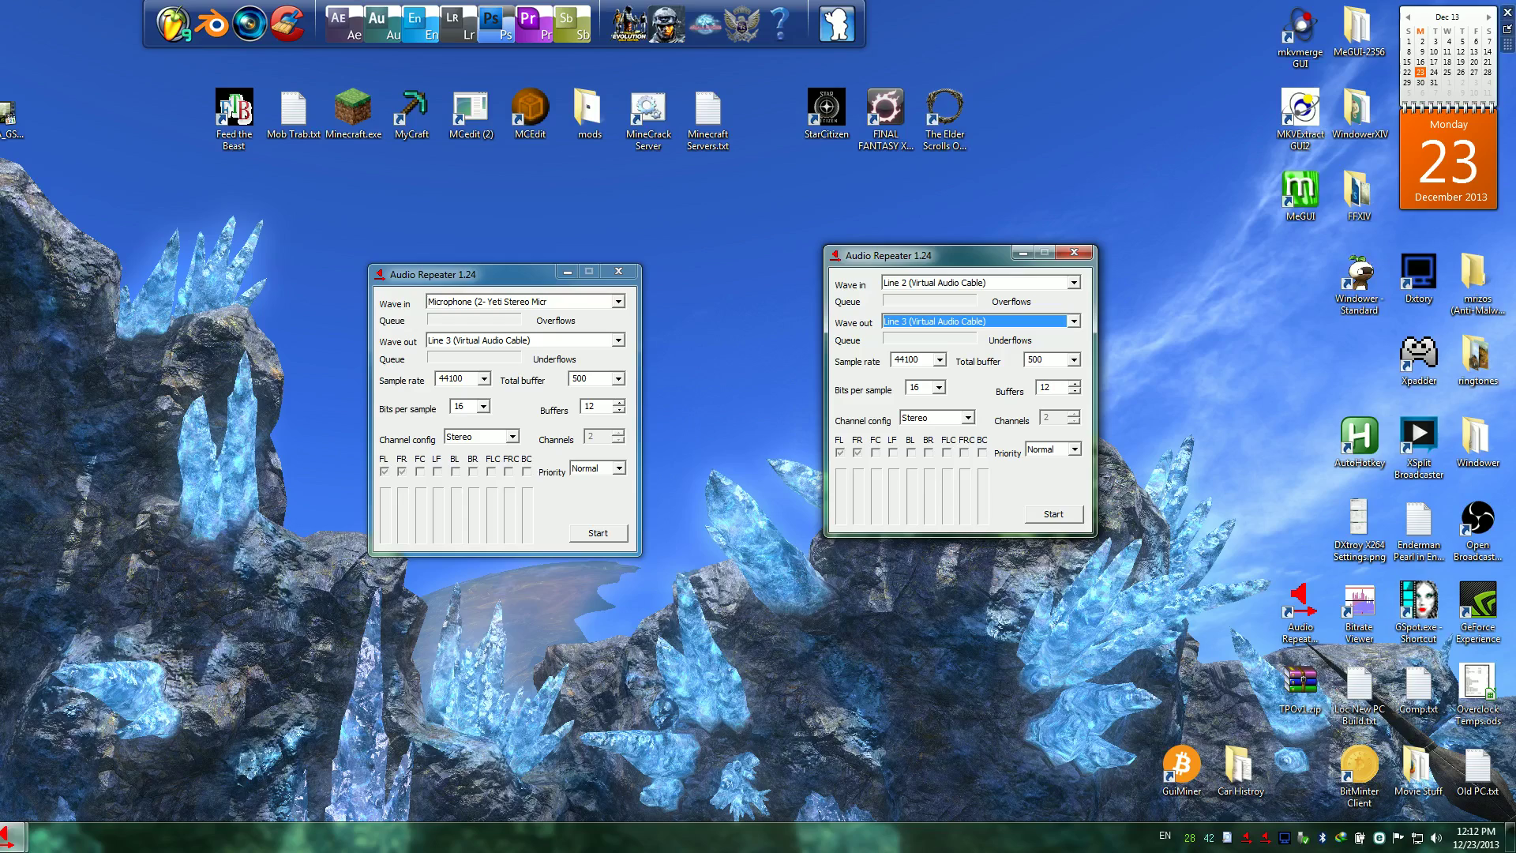
Bring Open Broadcaster Software into view, examine its audio settings and the available microphone devices, and close the settings unchanged
left_click_drag(1515, 181, 379, 135)
left_click(93, 154)
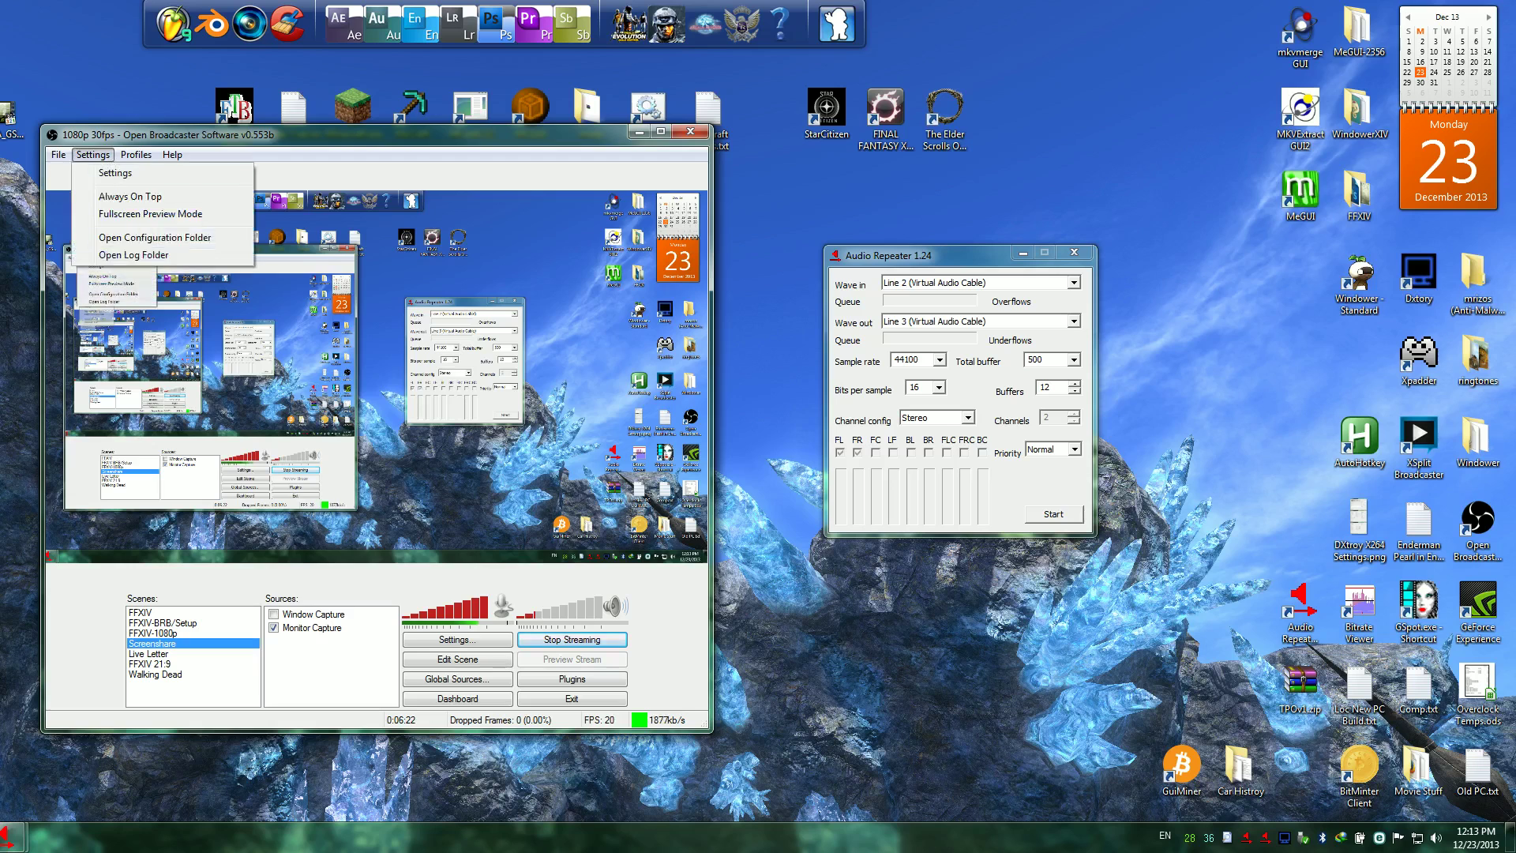
left_click(116, 173)
left_click(195, 229)
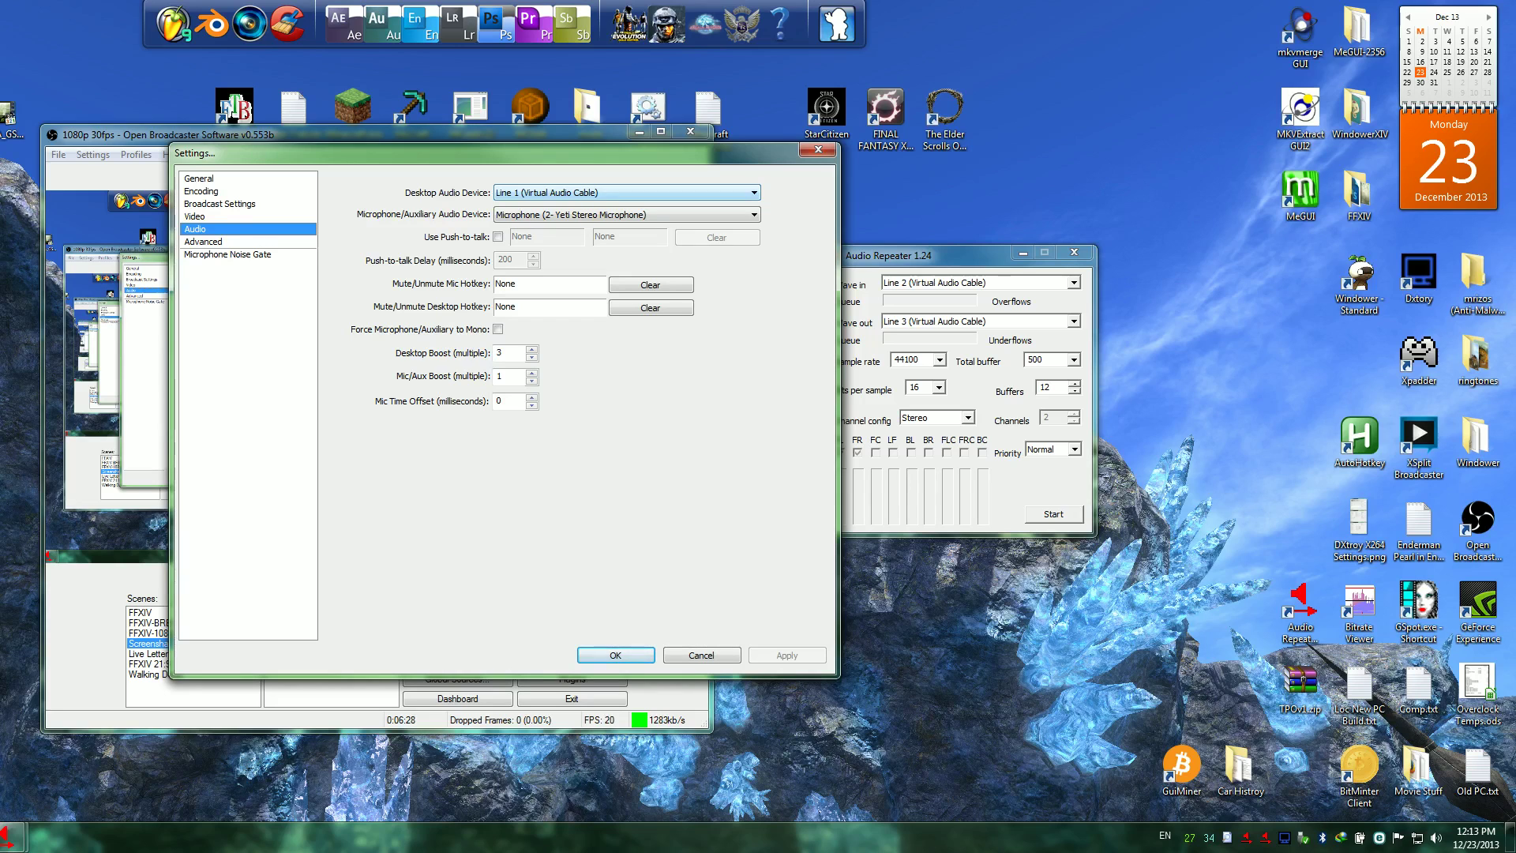
left_click(627, 214)
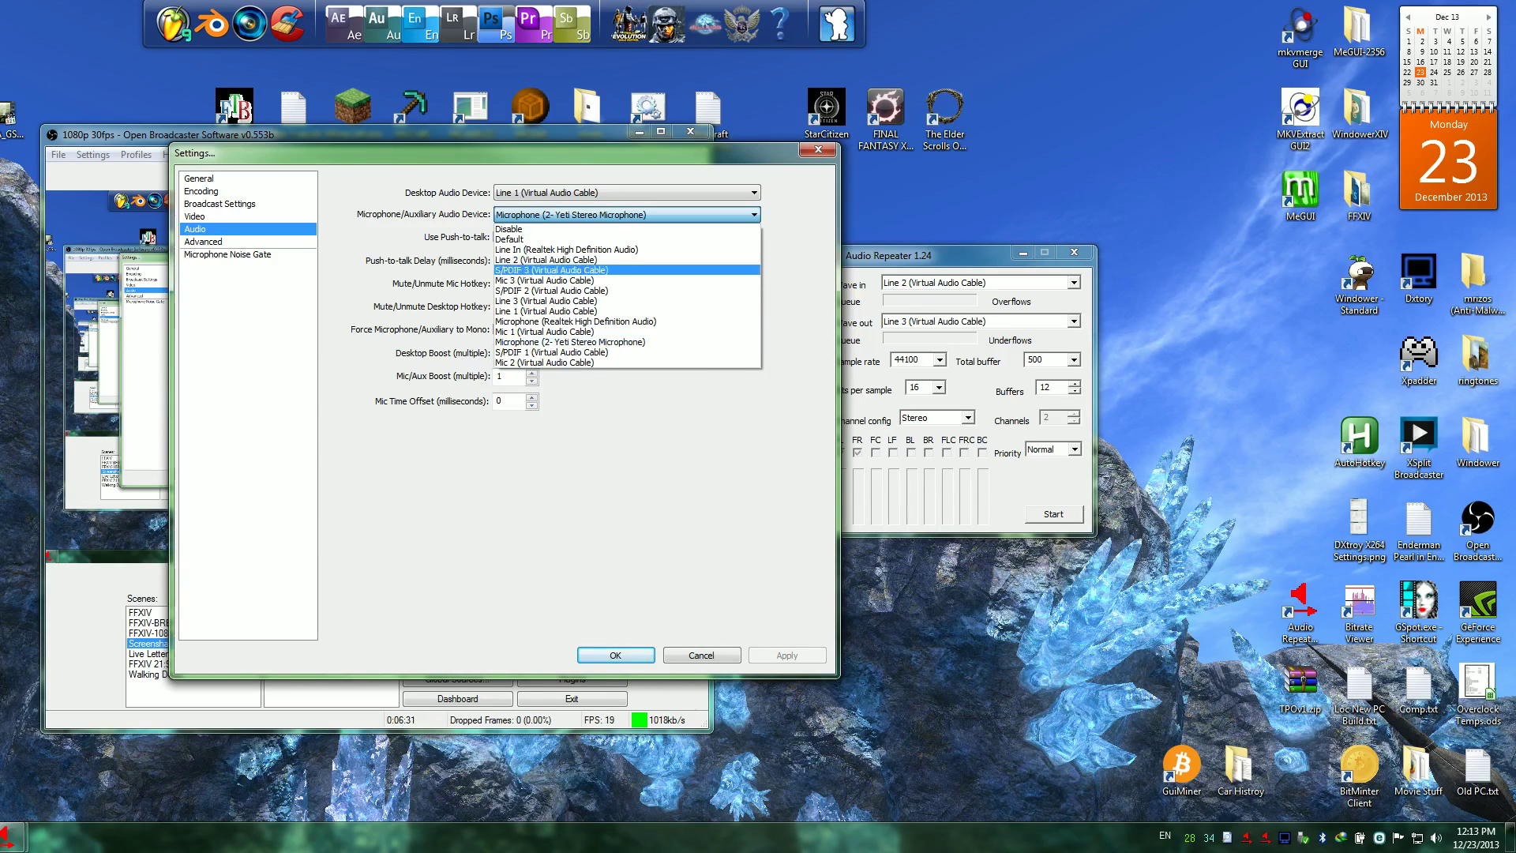
left_click(627, 215)
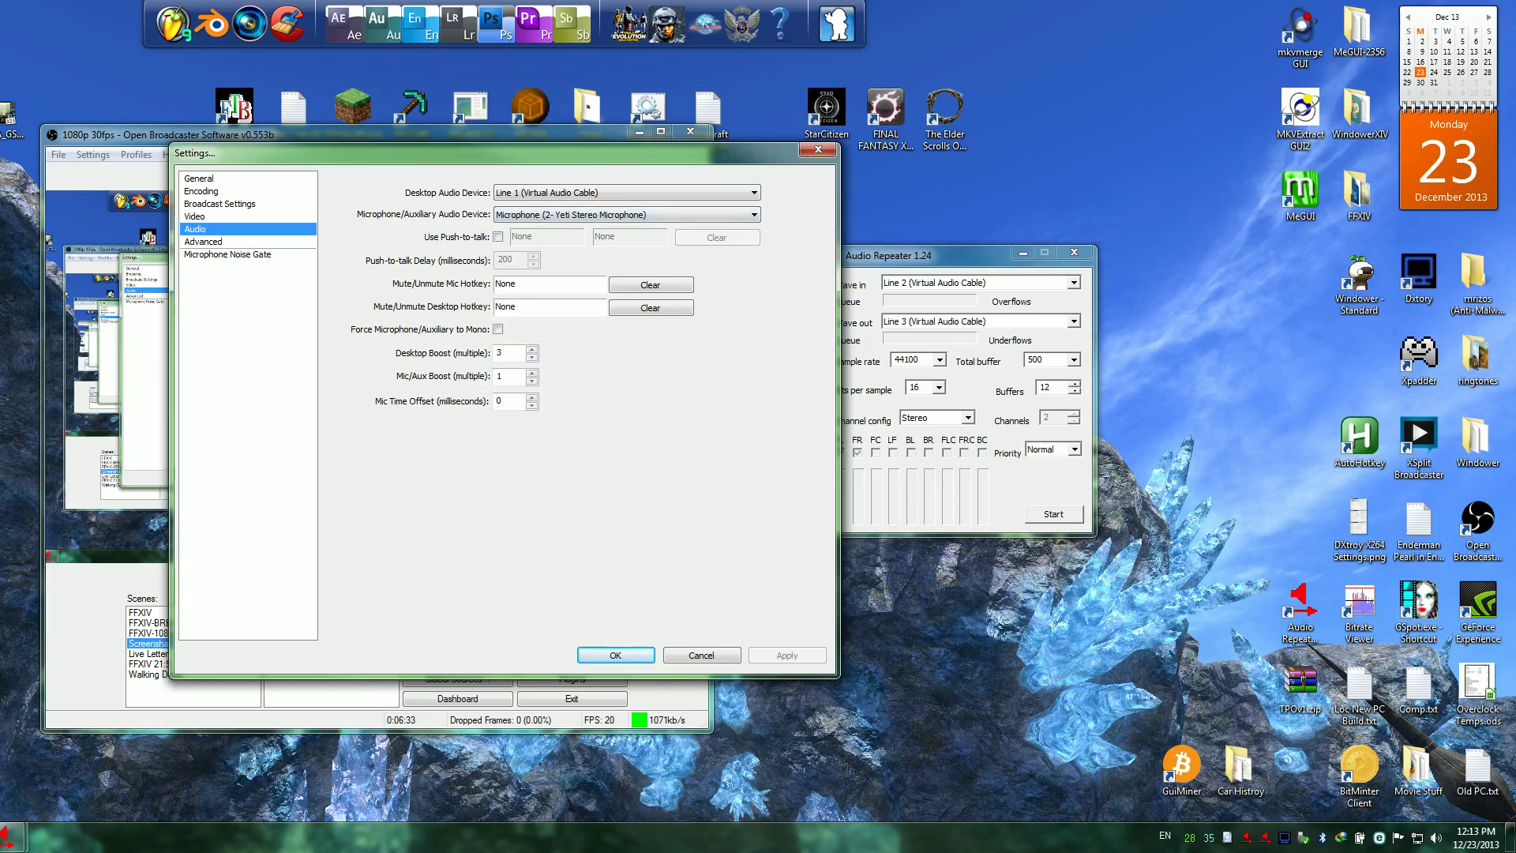
left_click(818, 150)
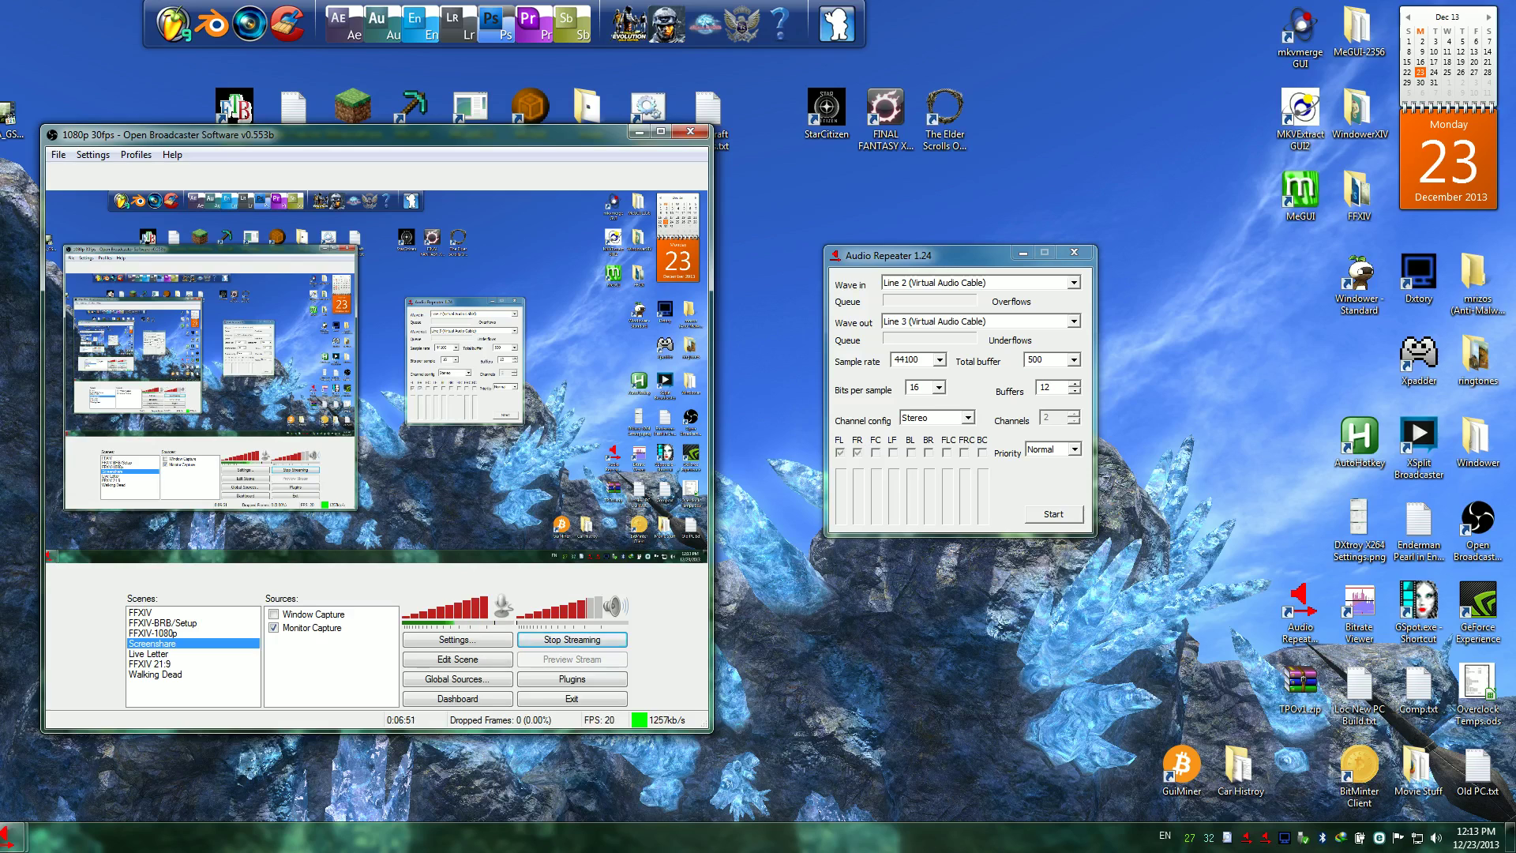
Shift the Open Broadcaster Software window toward the middle of the desktop and fit the Monitor Capture source to the screen
left_click_drag(379, 134, 658, 140)
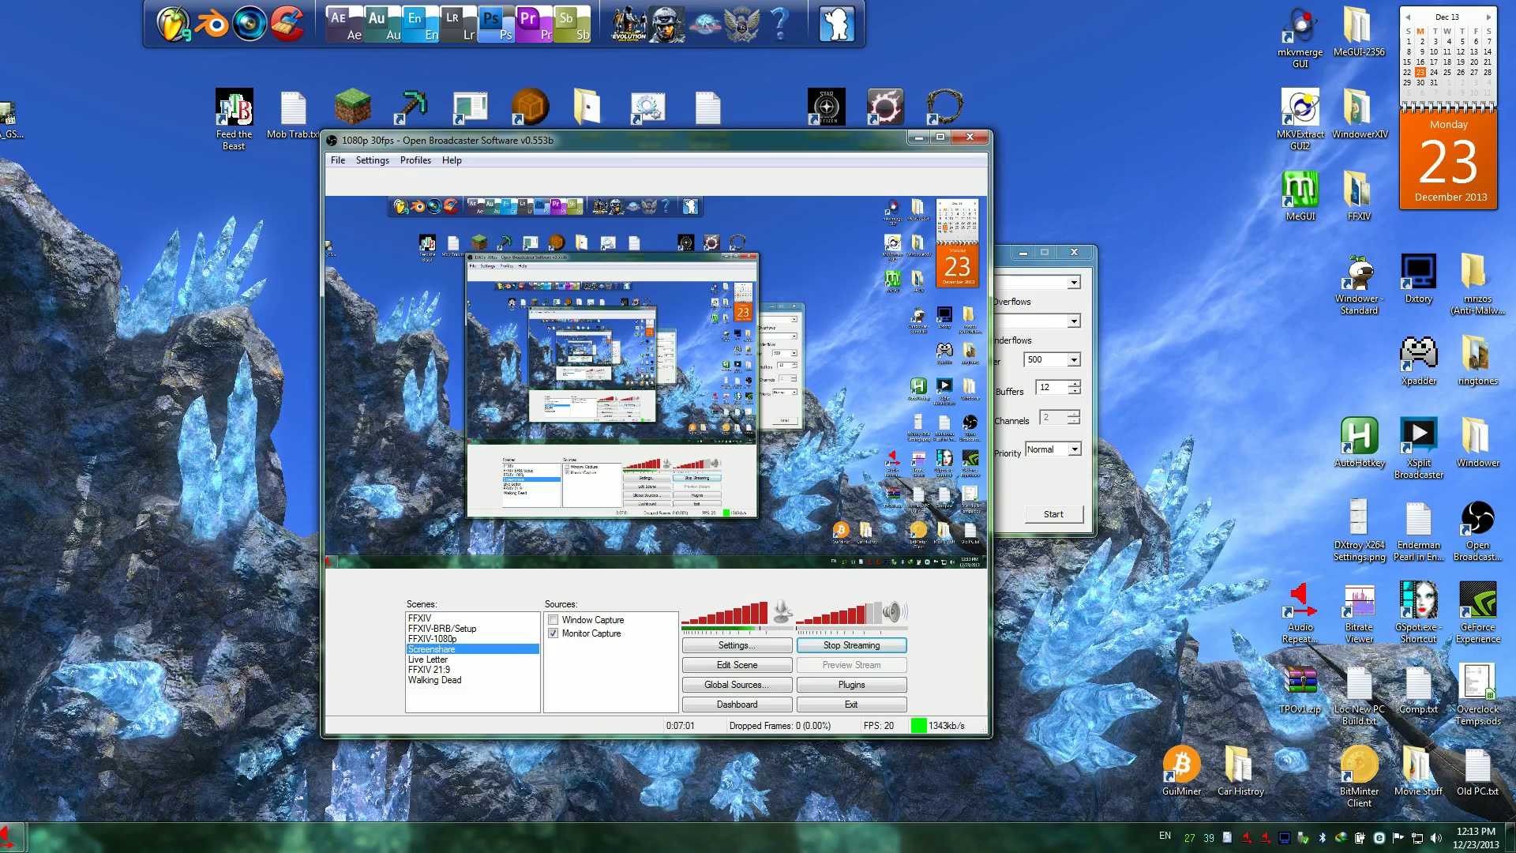
right_click(594, 634)
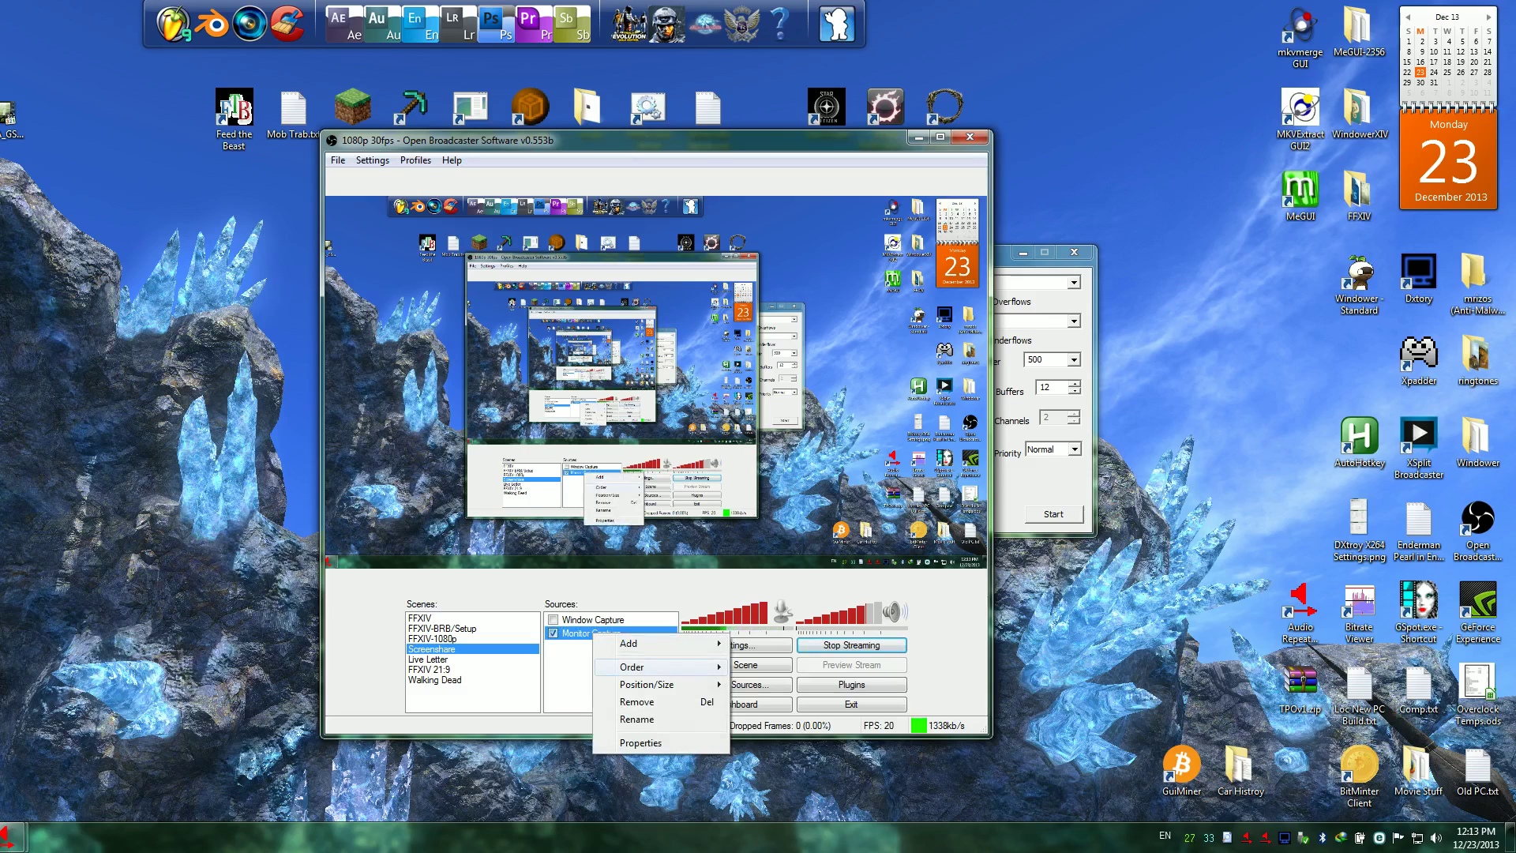
mouse_move(631, 667)
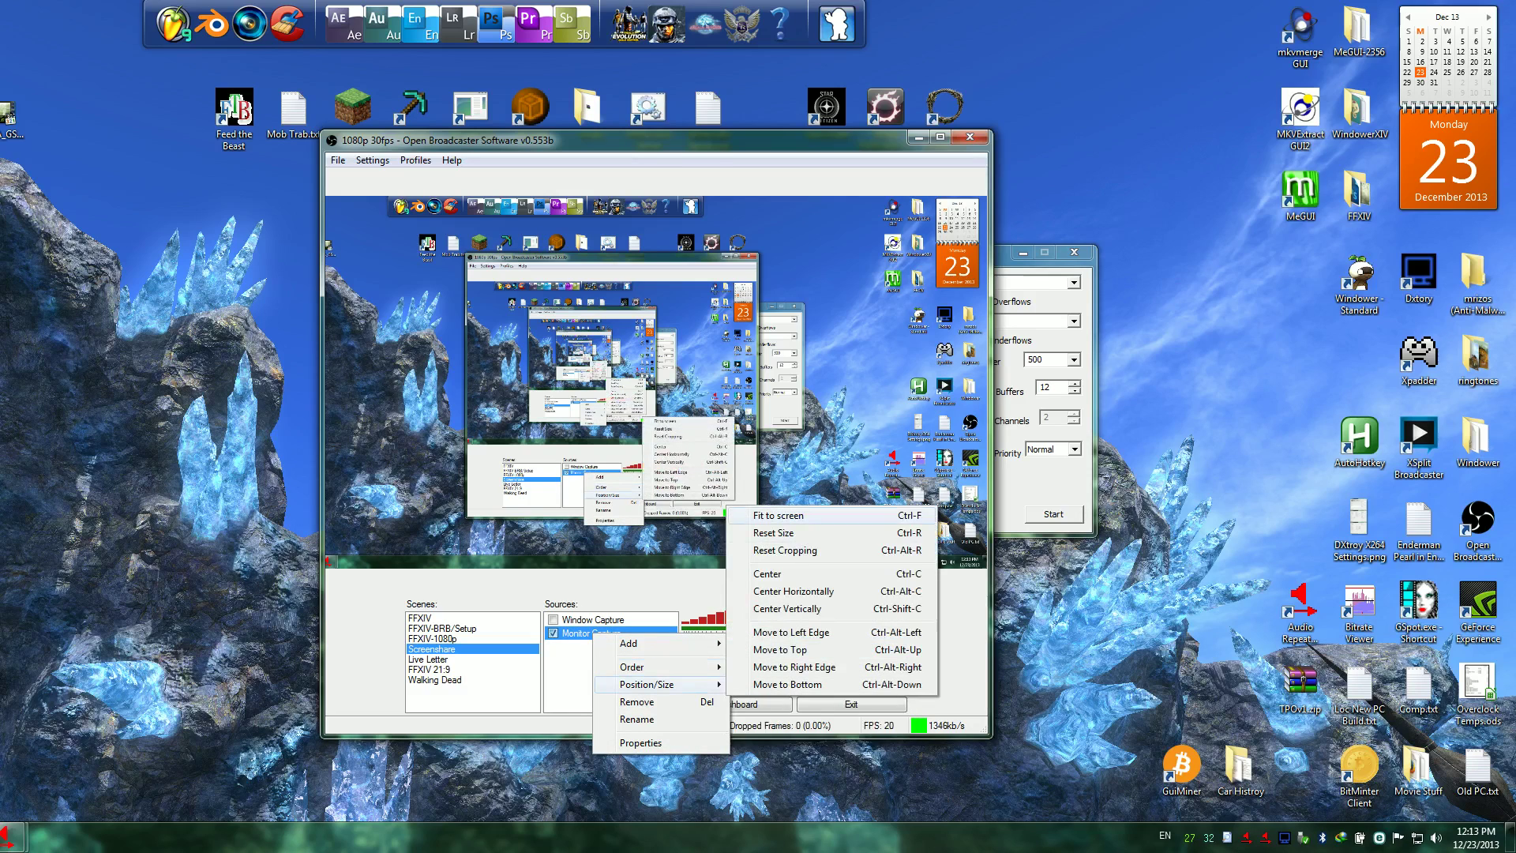
left_click(779, 515)
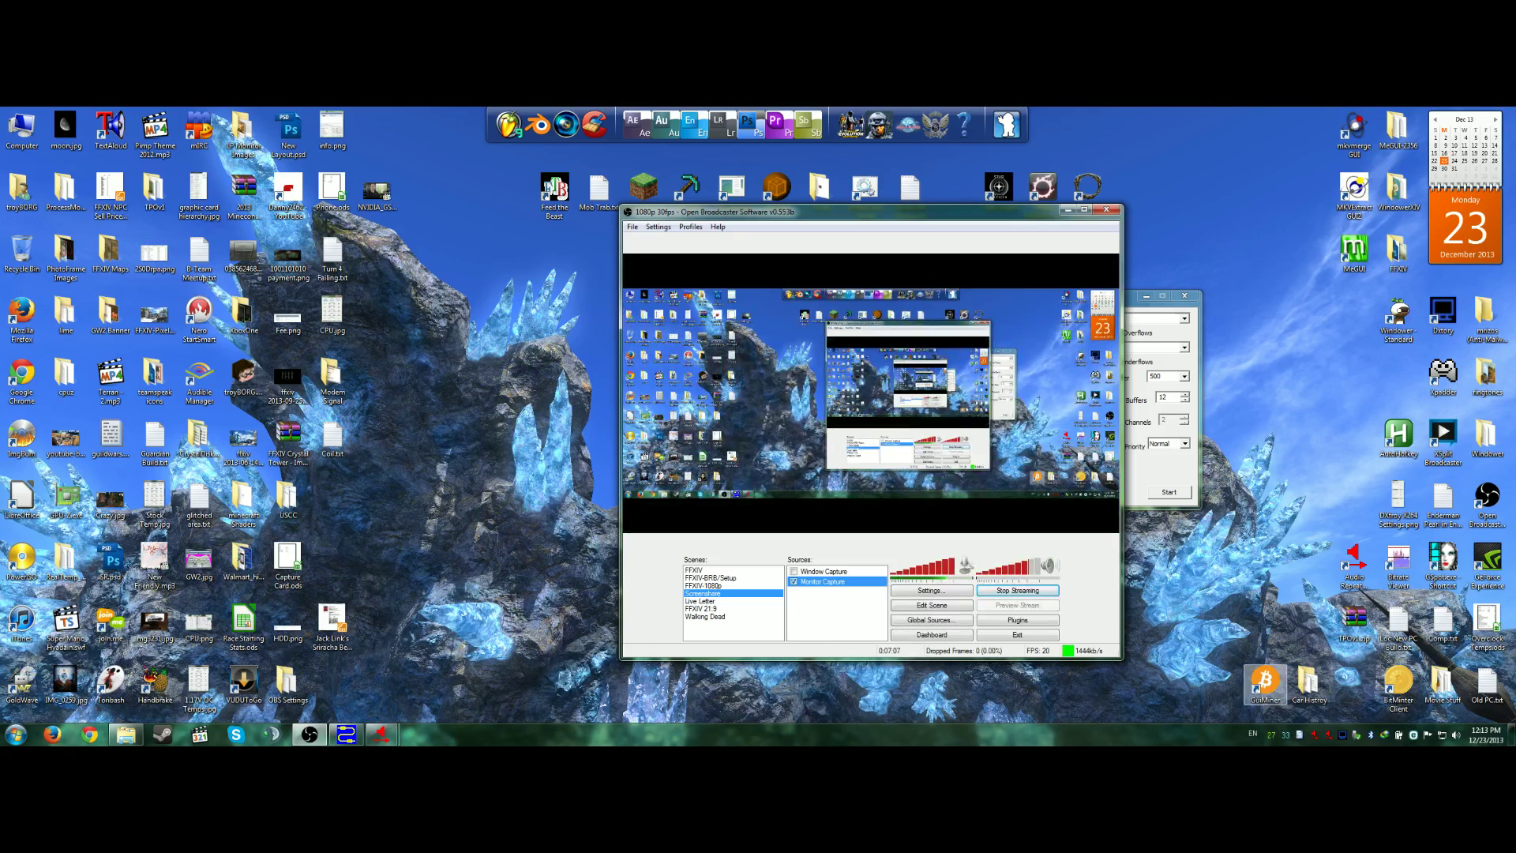